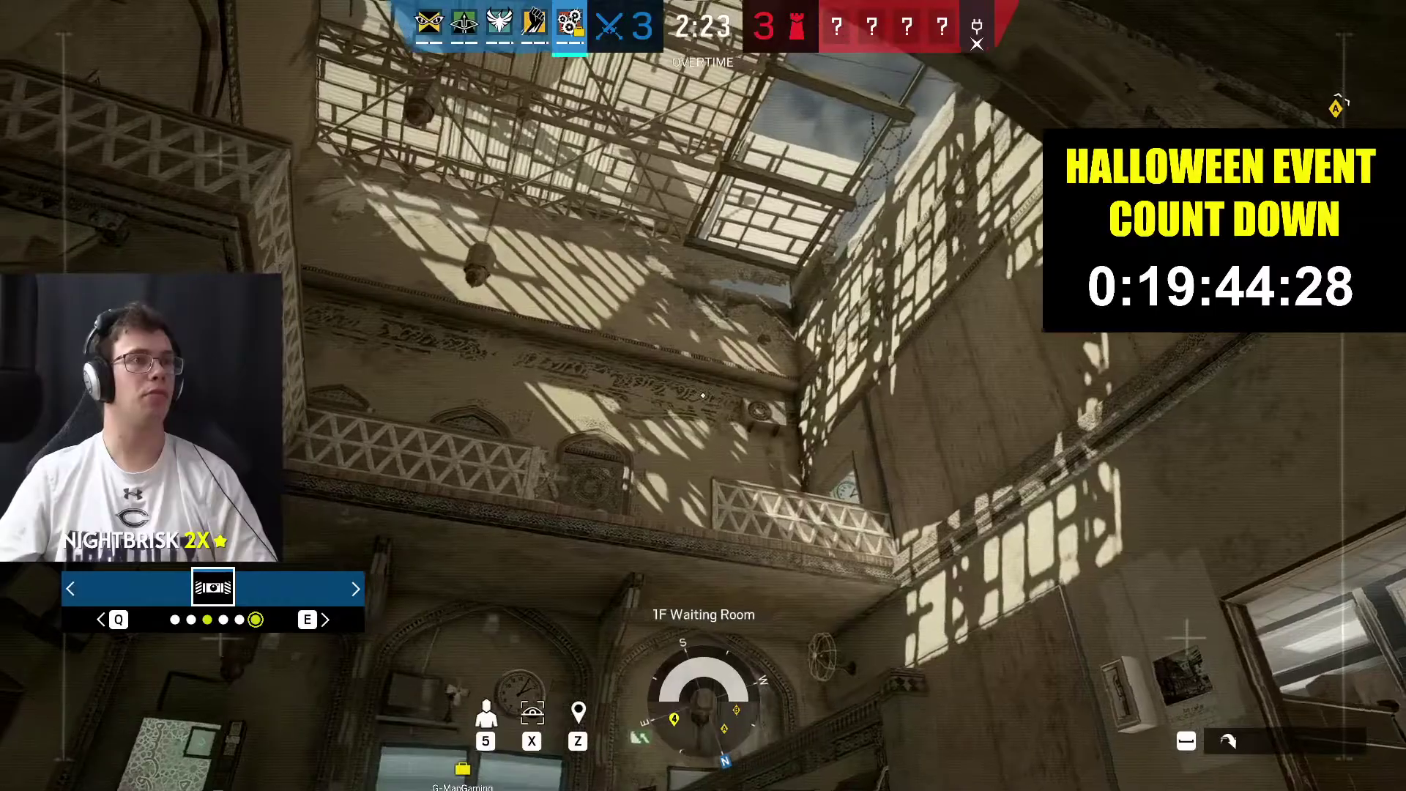
# Search Google for 'snaz' in Chrome
pyautogui.press('5')
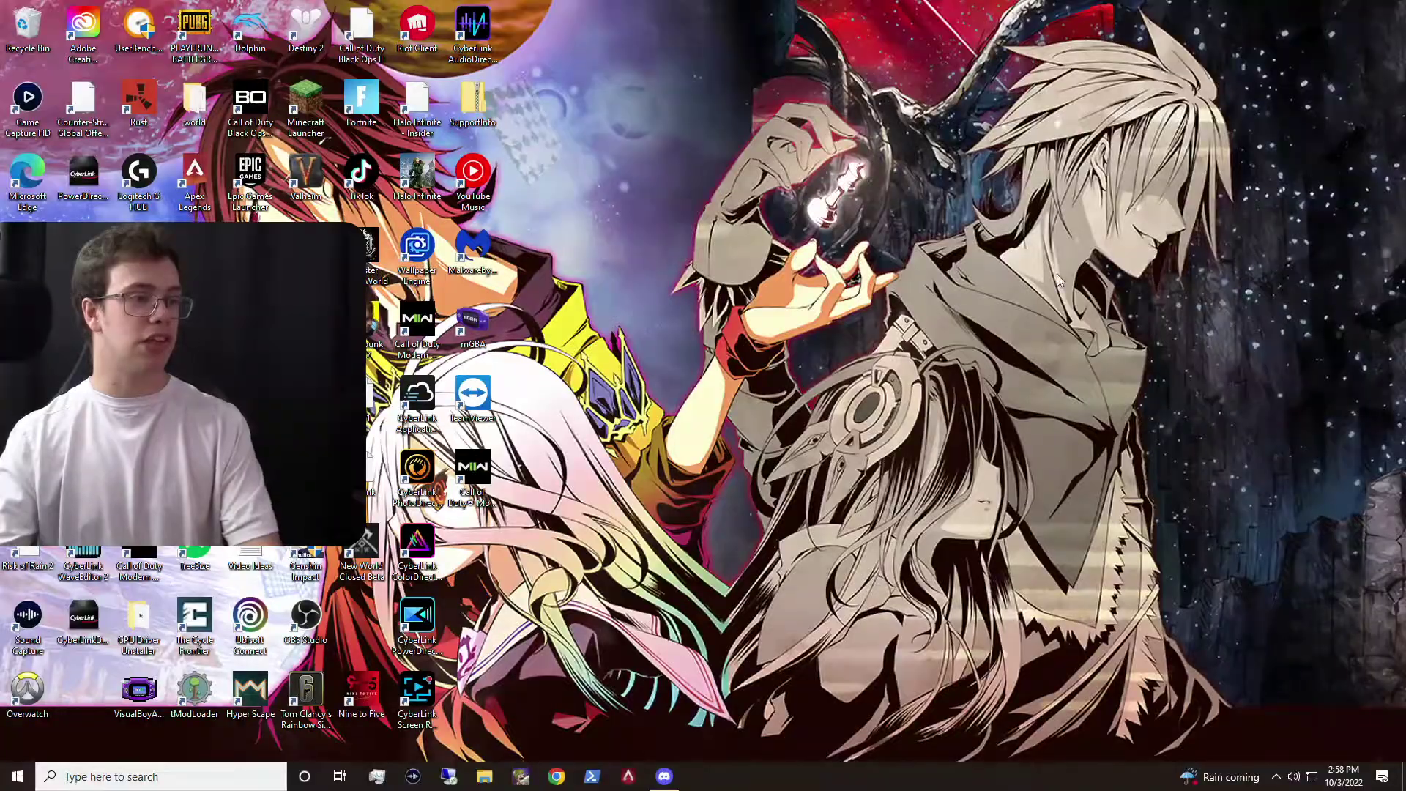
pyautogui.click(556, 775)
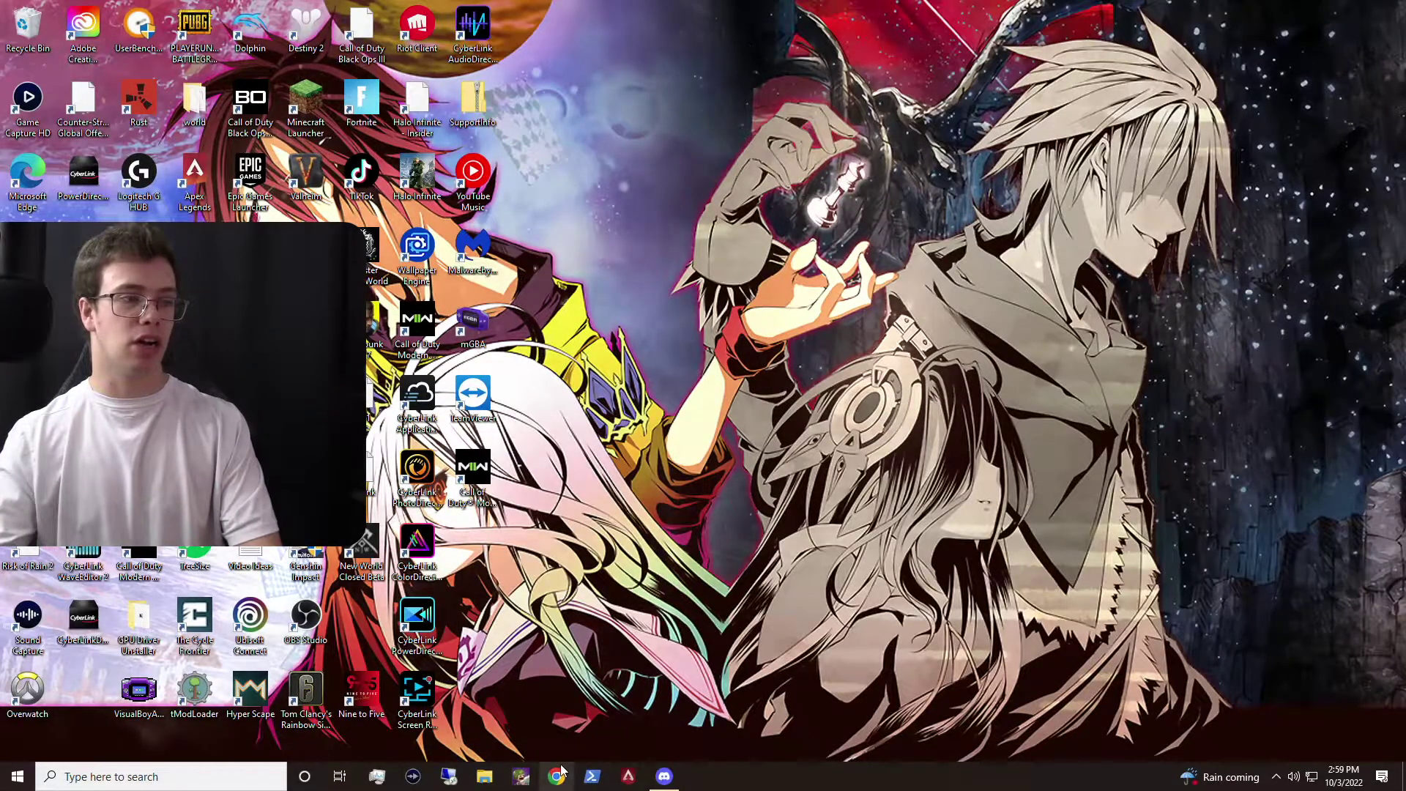
pyautogui.write('snaz')
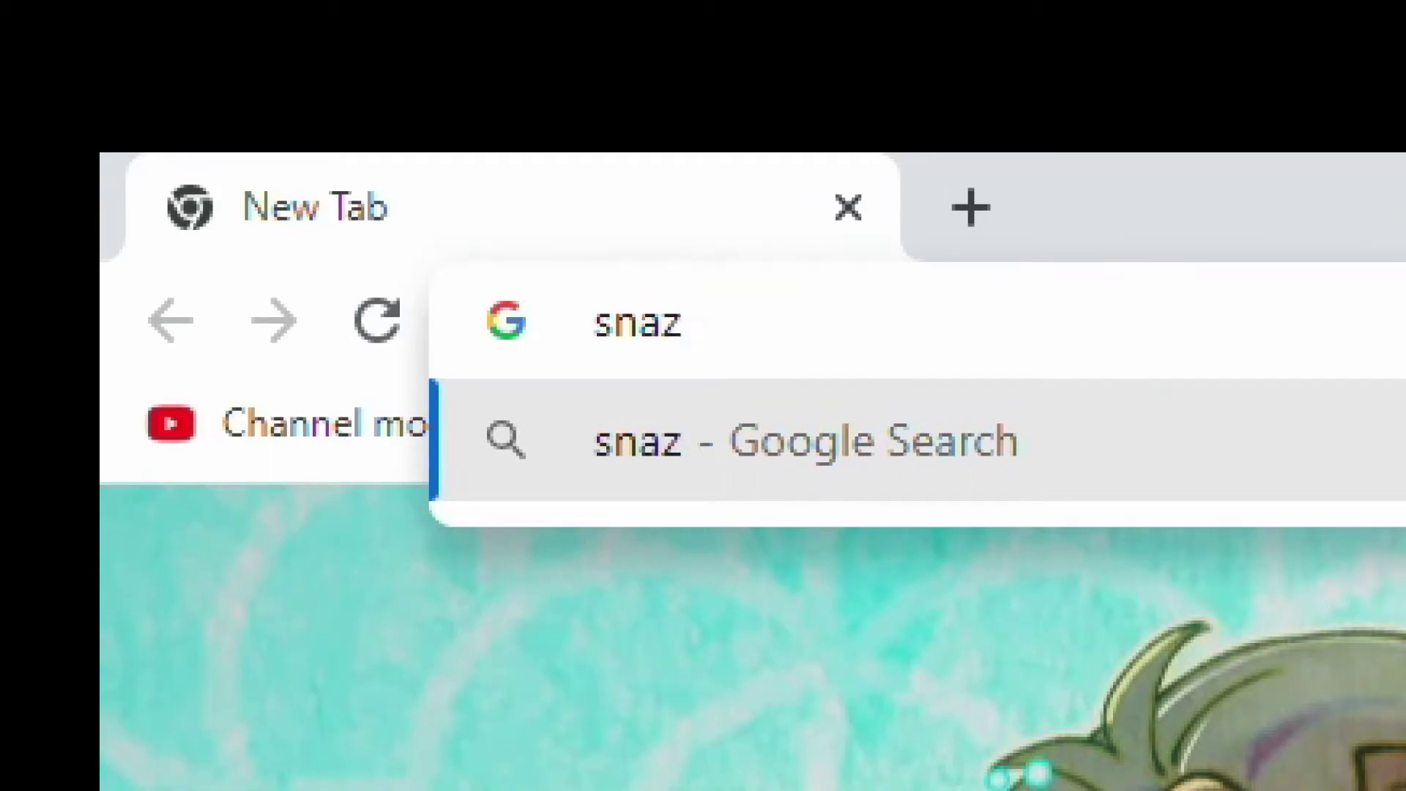
pyautogui.press('Return')
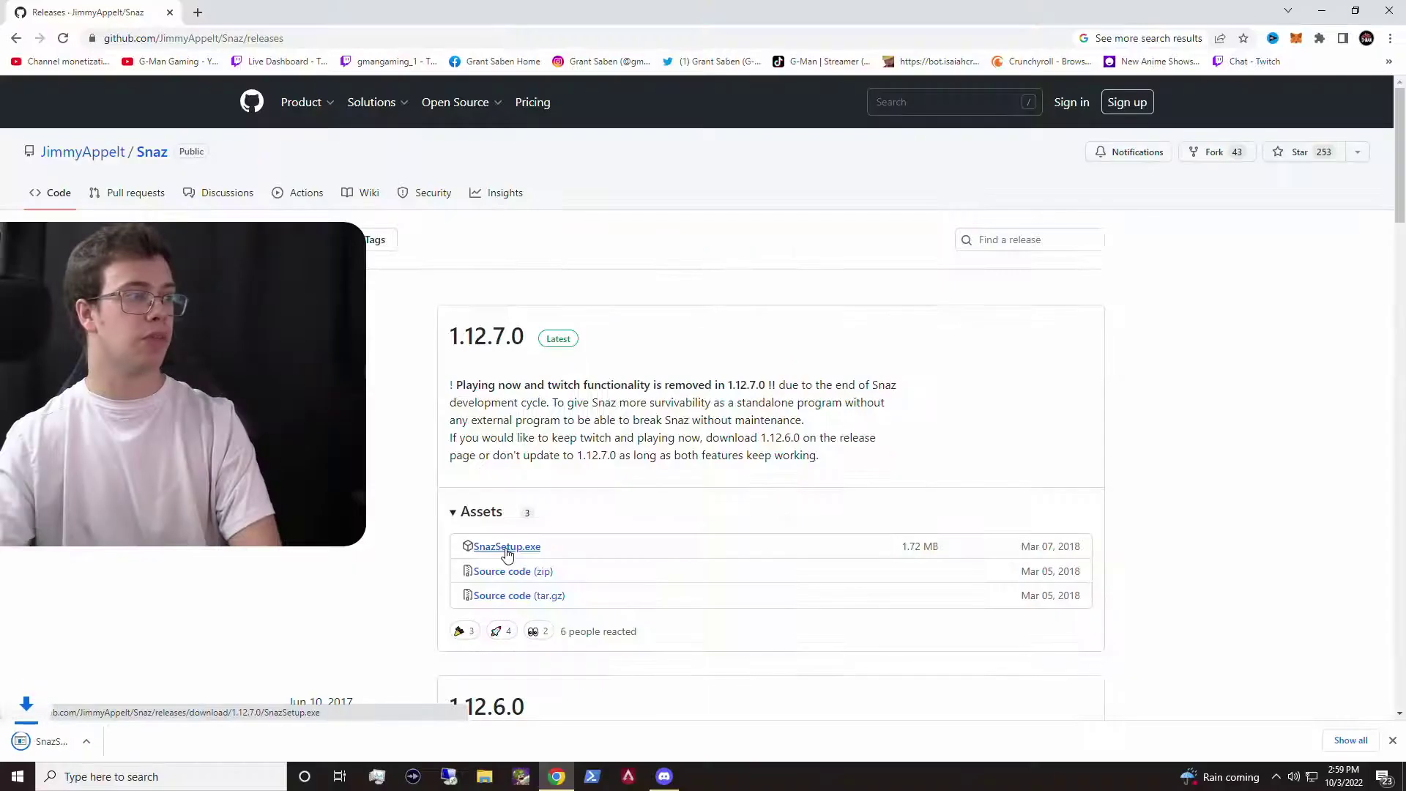
# Download SnazSetup.exe from the release assets, keep the flagged file and run it
pyautogui.click(705, 361)
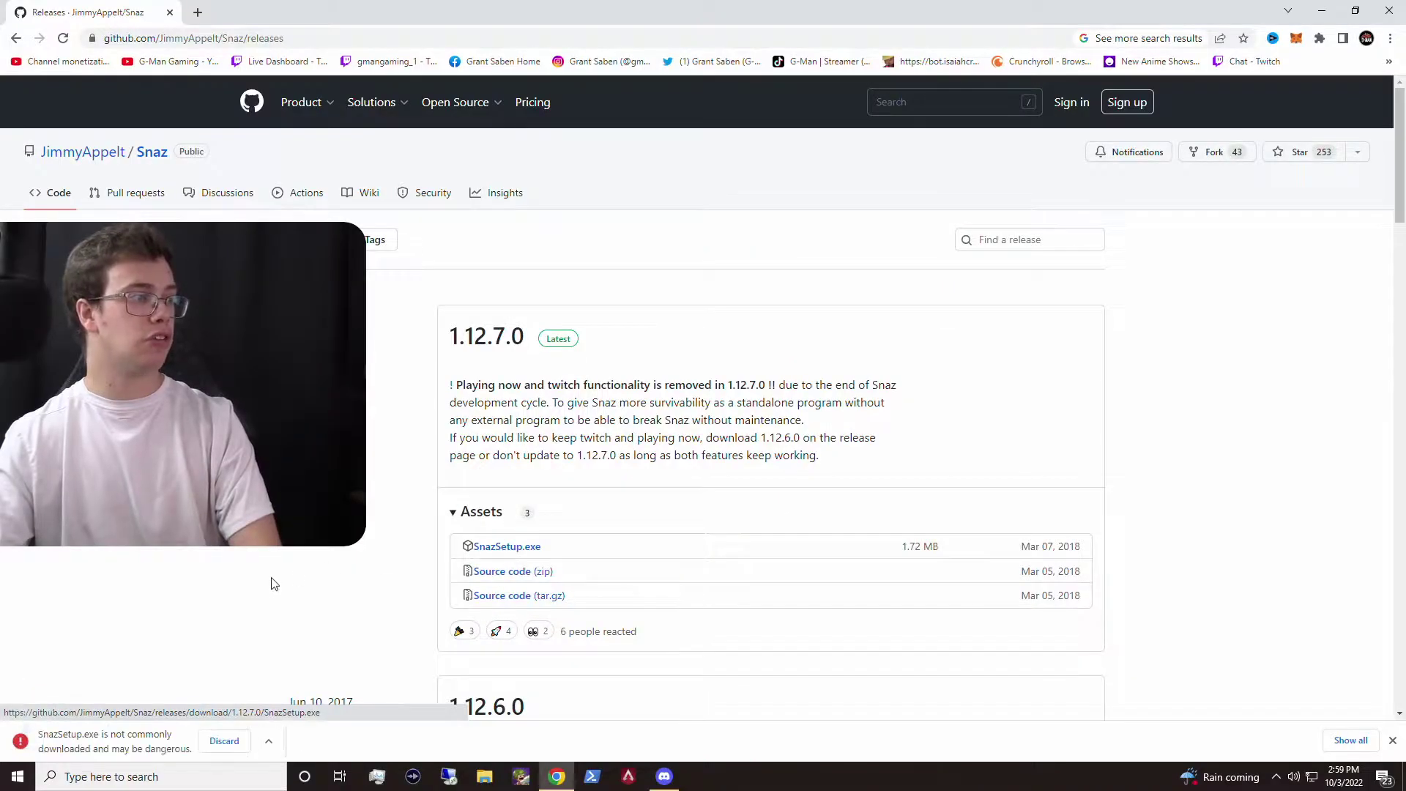
pyautogui.click(270, 696)
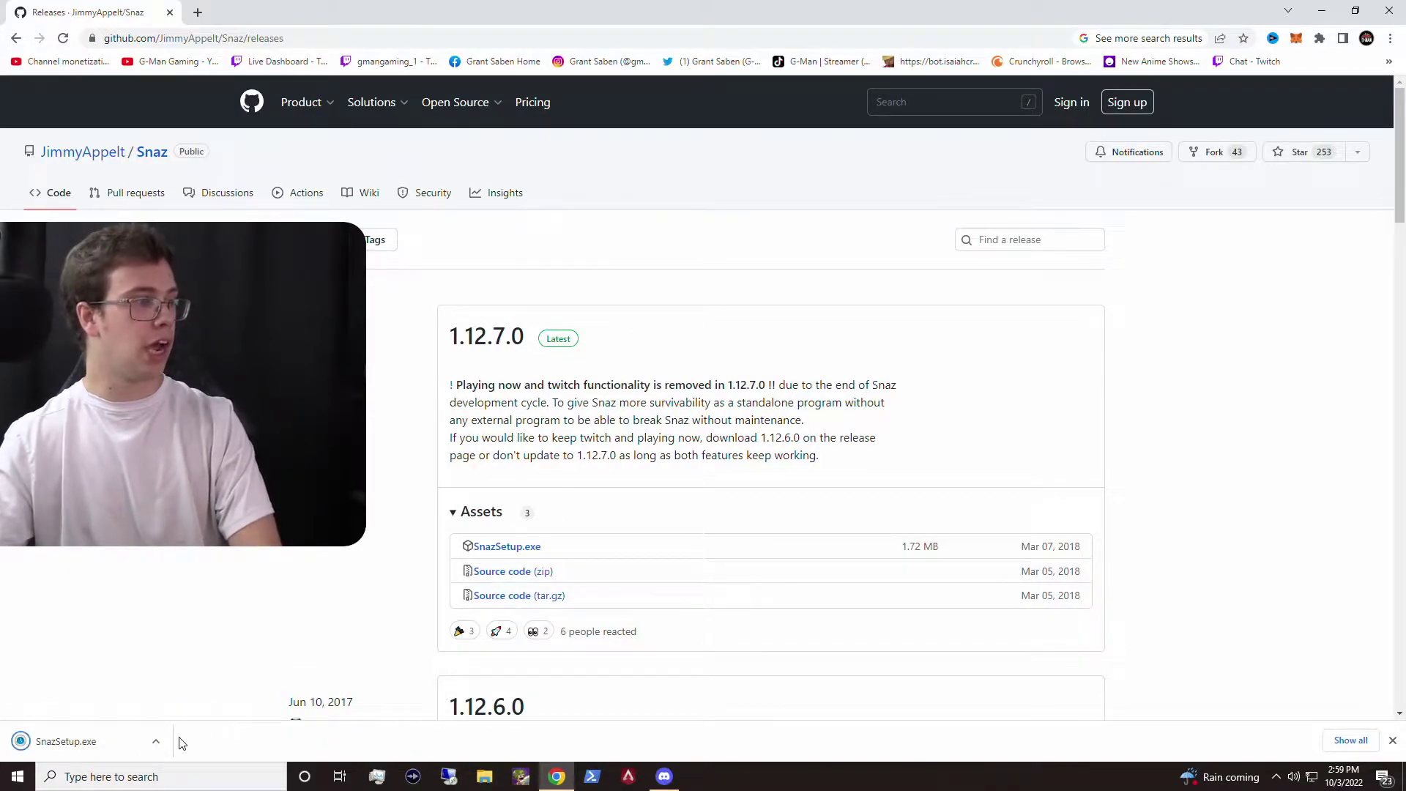
pyautogui.click(167, 650)
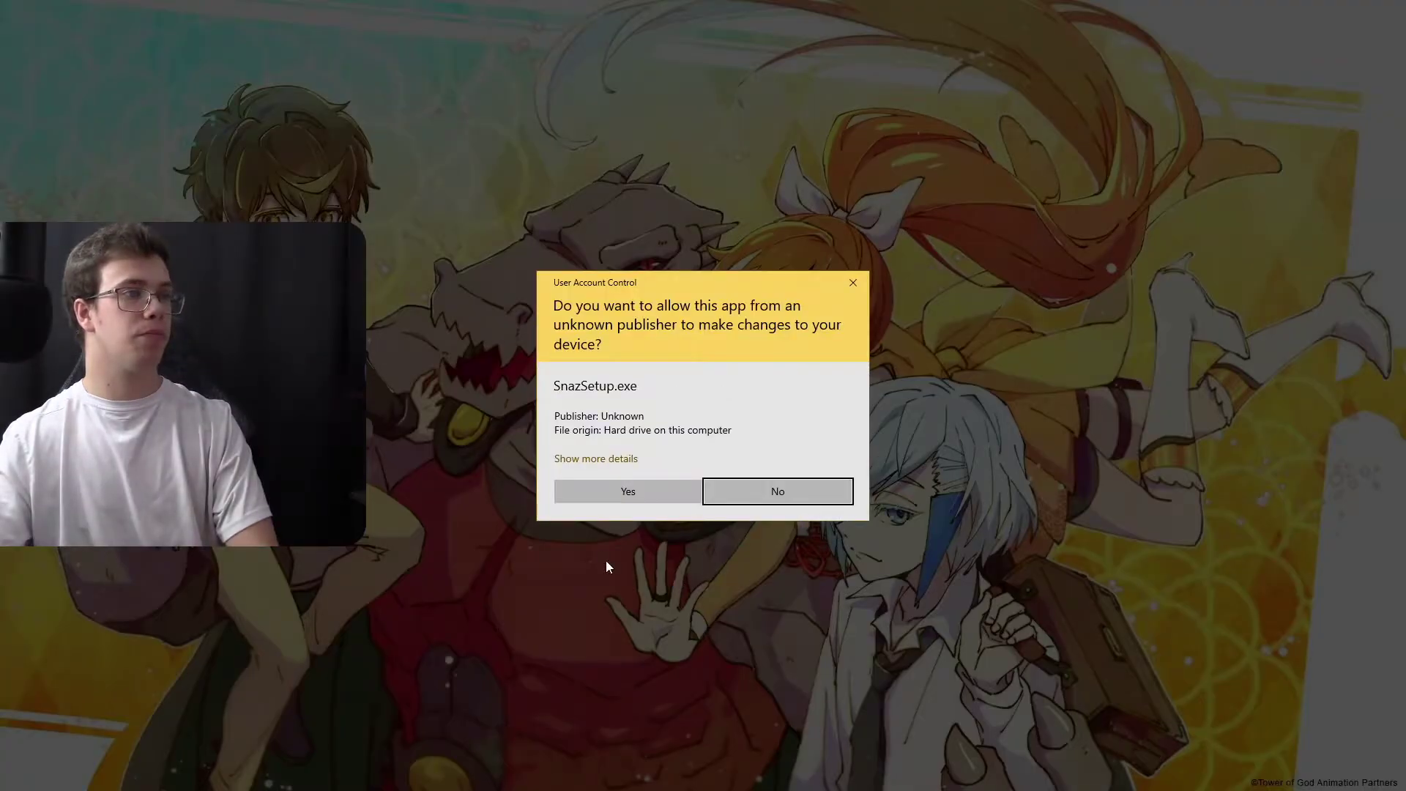
# Install Snaz in English with the default location and shortcuts folder, then finish and launch it
pyautogui.click(606, 494)
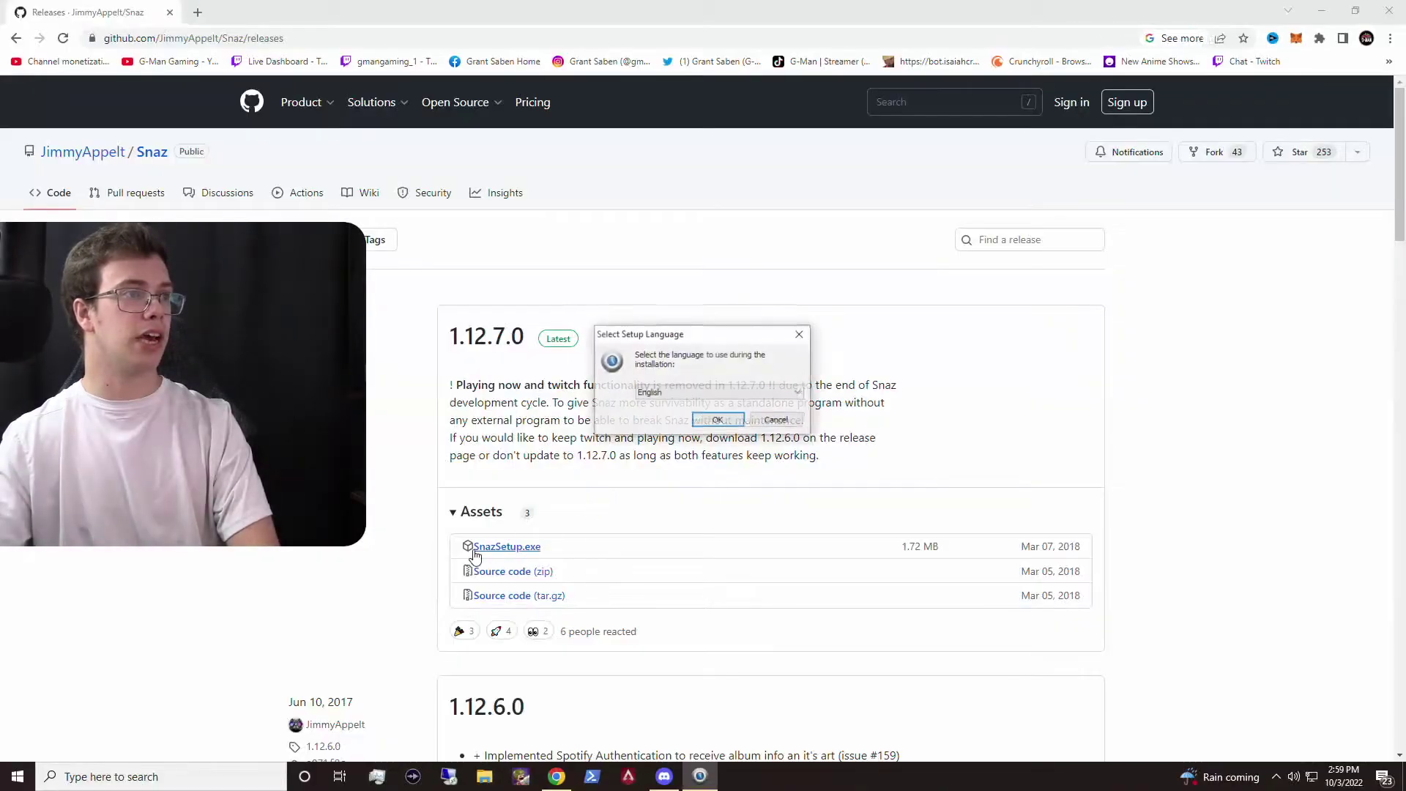
pyautogui.click(718, 421)
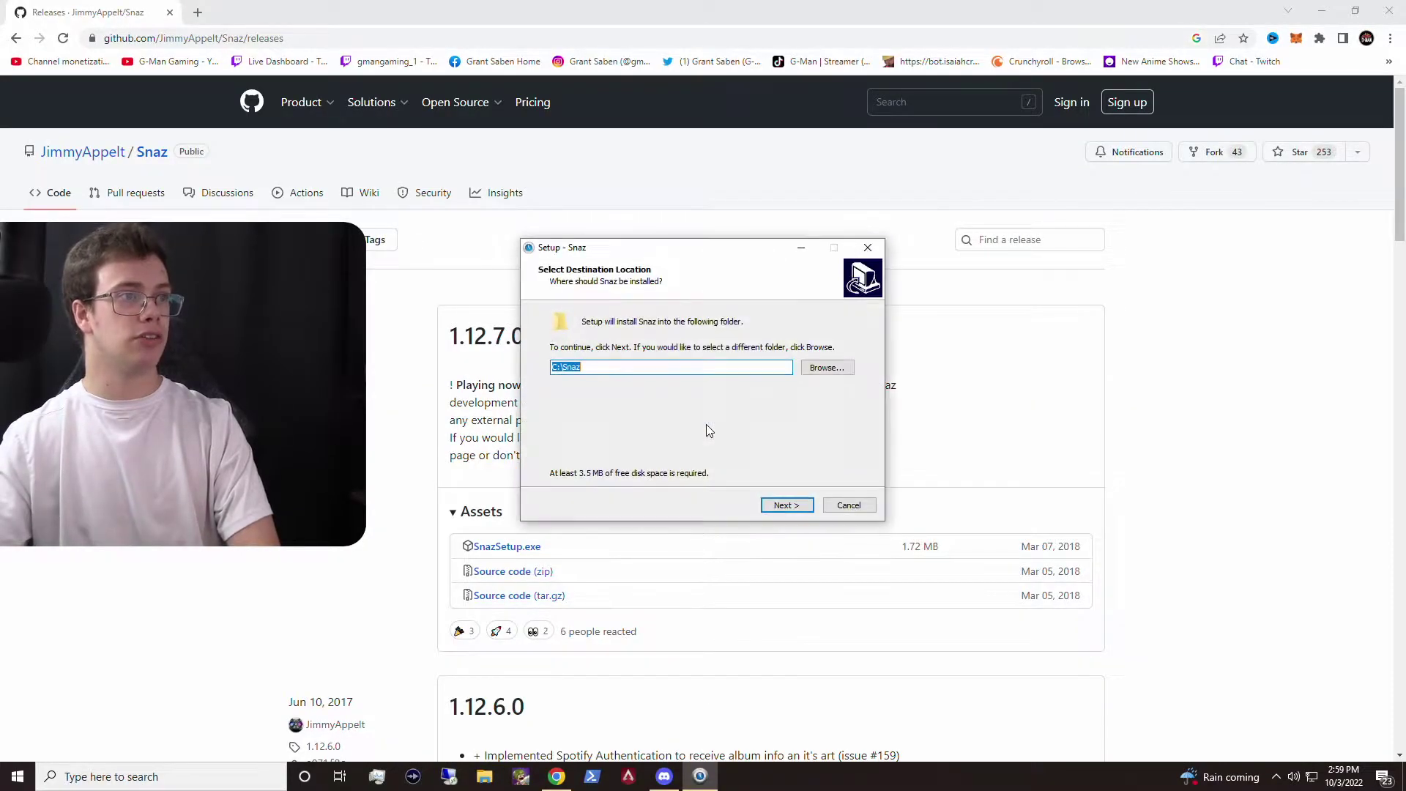
pyautogui.click(769, 509)
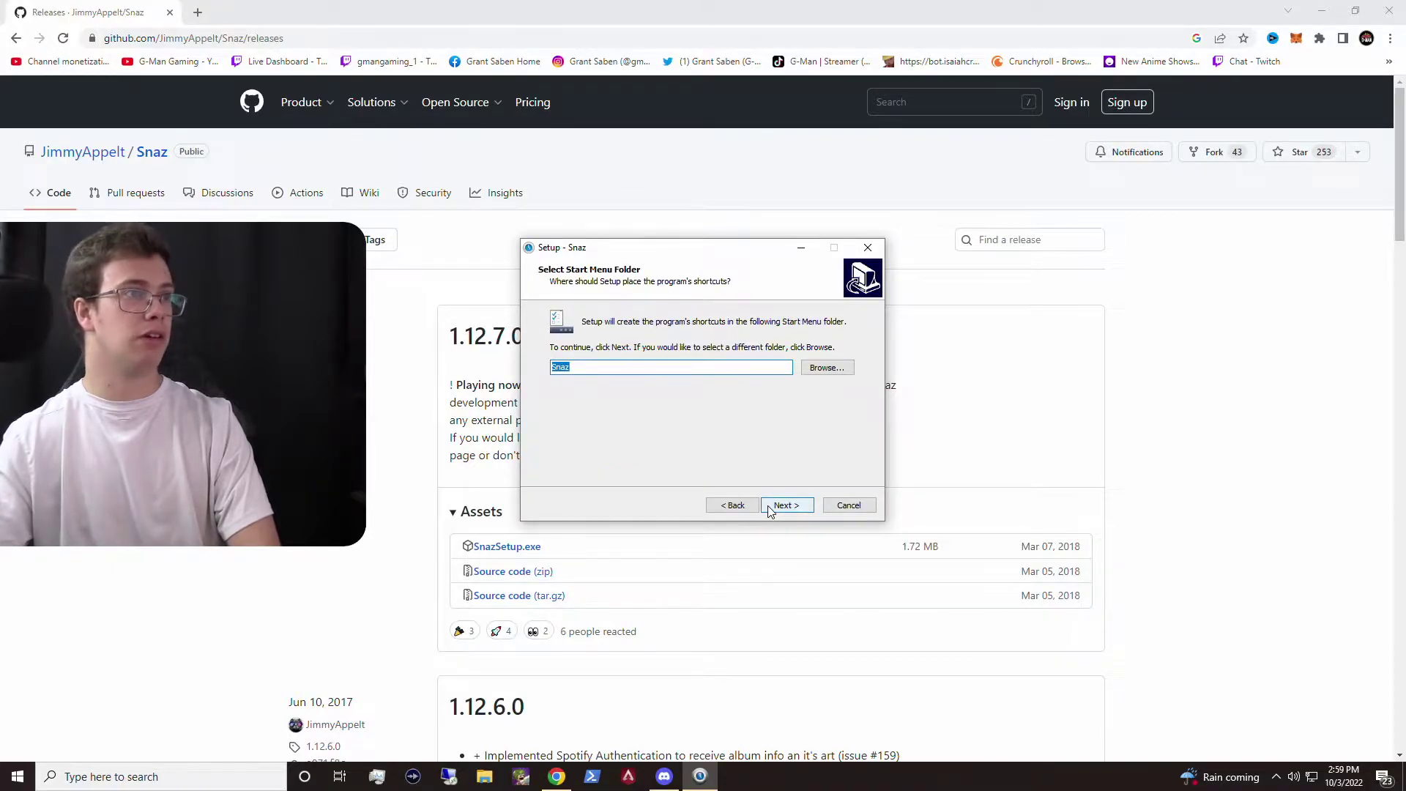
pyautogui.click(770, 509)
pyautogui.click(770, 507)
pyautogui.click(770, 506)
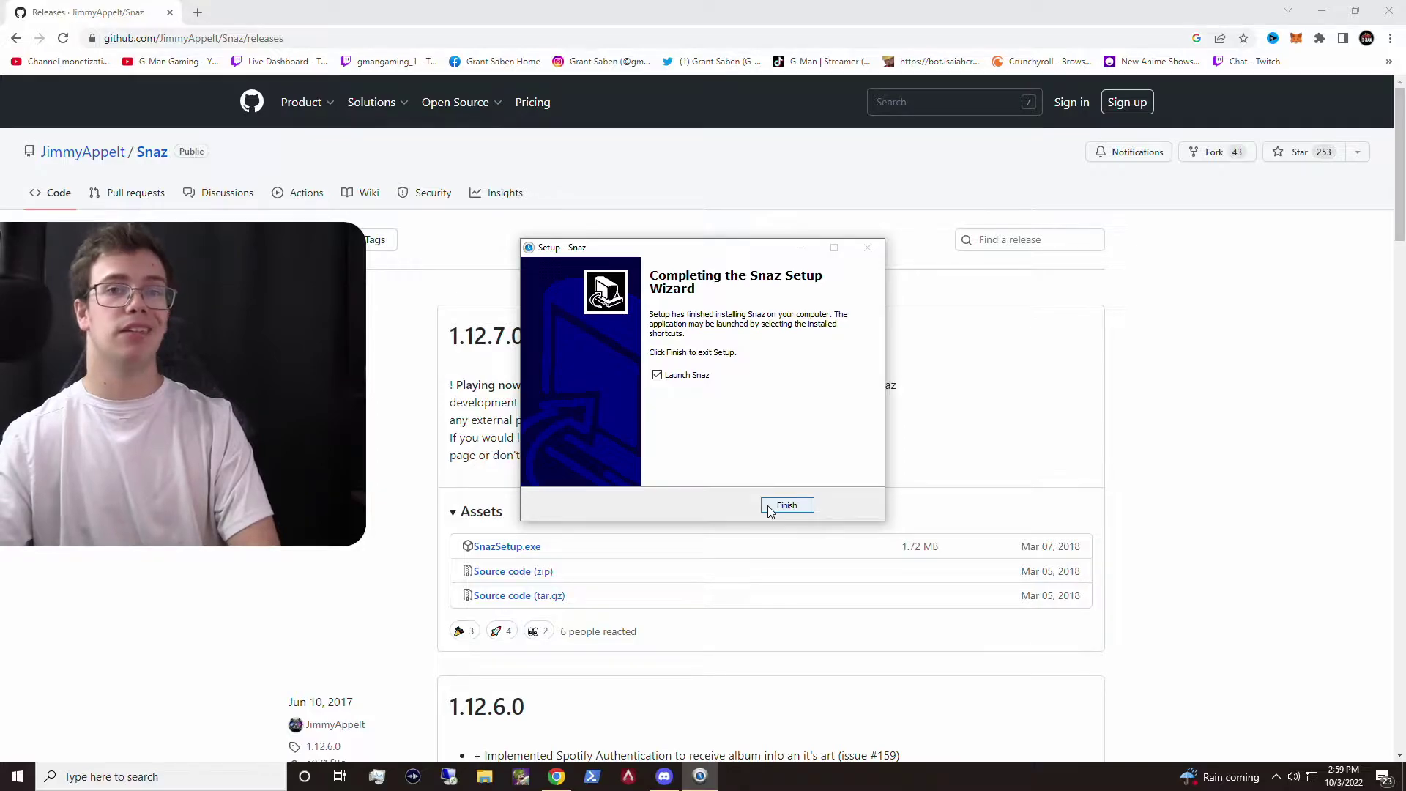
pyautogui.click(770, 506)
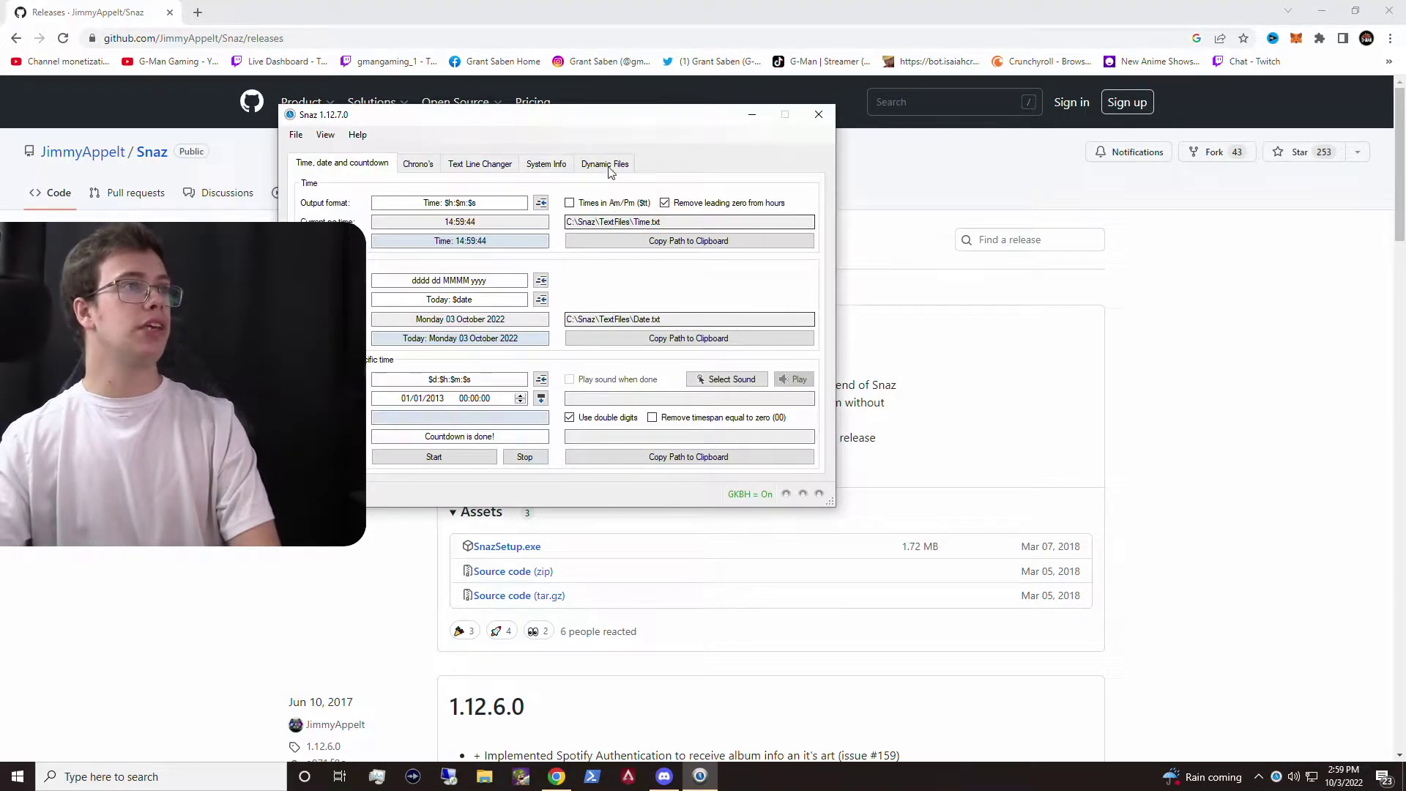
# Set the Snaz countdown target to 04/10/2022 01:00:00 PM
pyautogui.moveTo(607, 114); pyautogui.dragTo(781, 173)
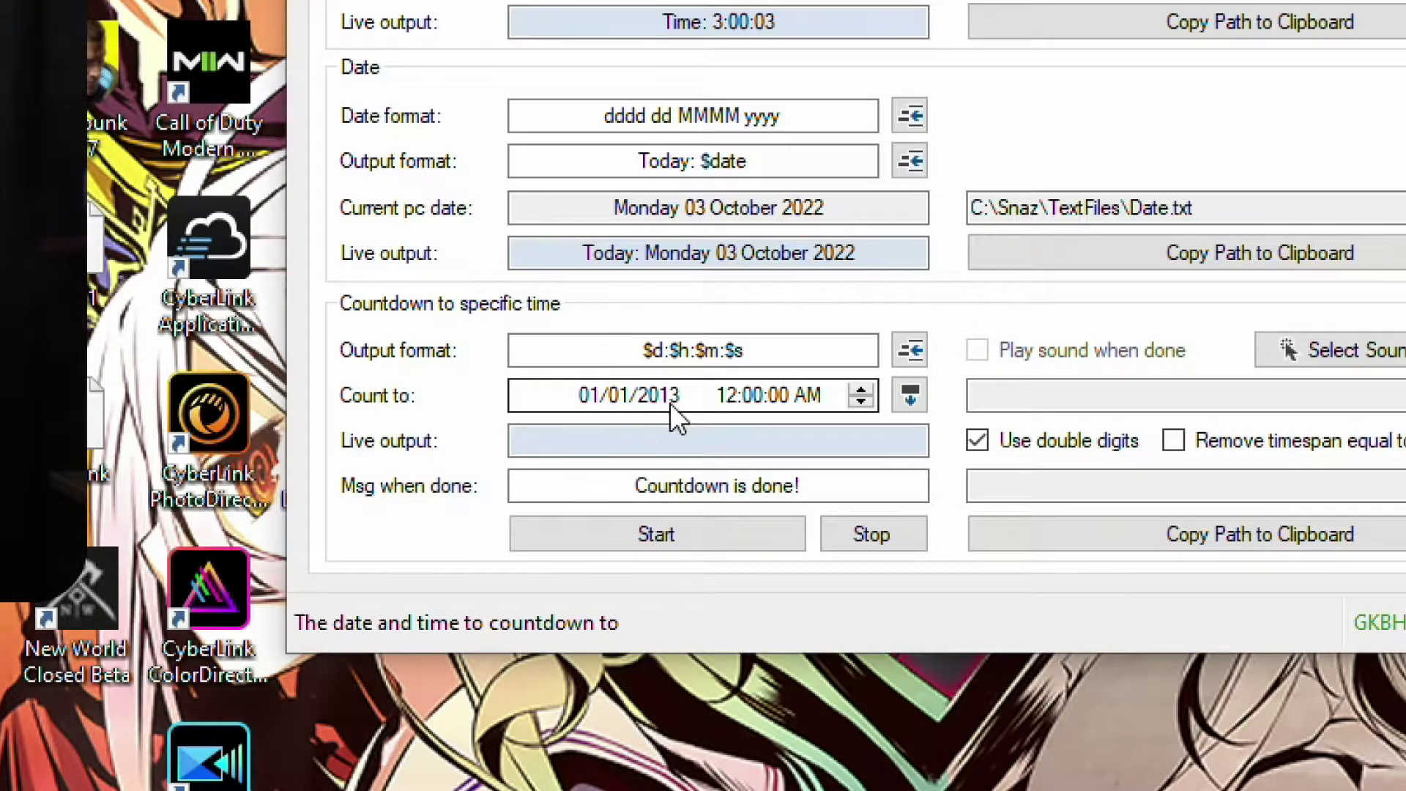
pyautogui.click(810, 398)
pyautogui.press('Up')
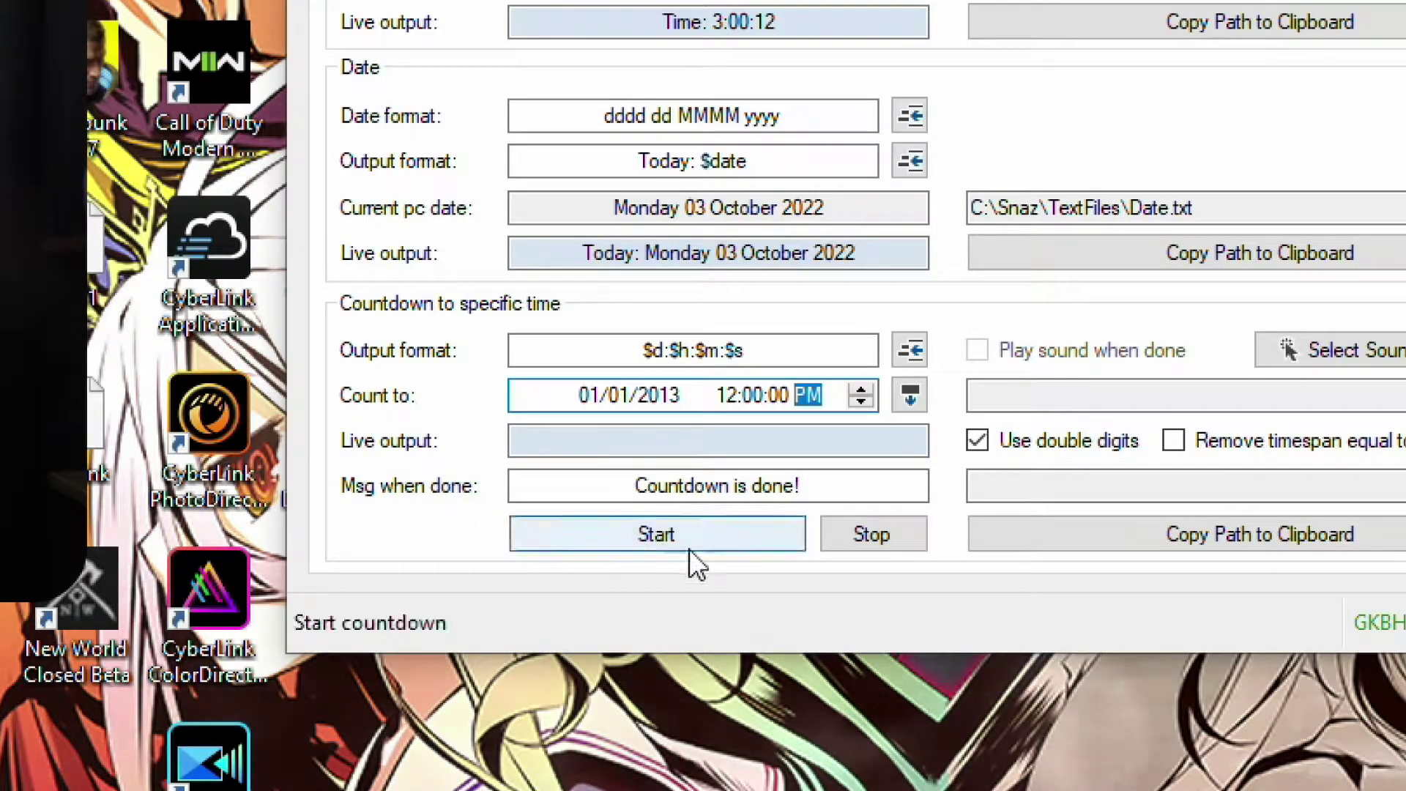
pyautogui.click(907, 394)
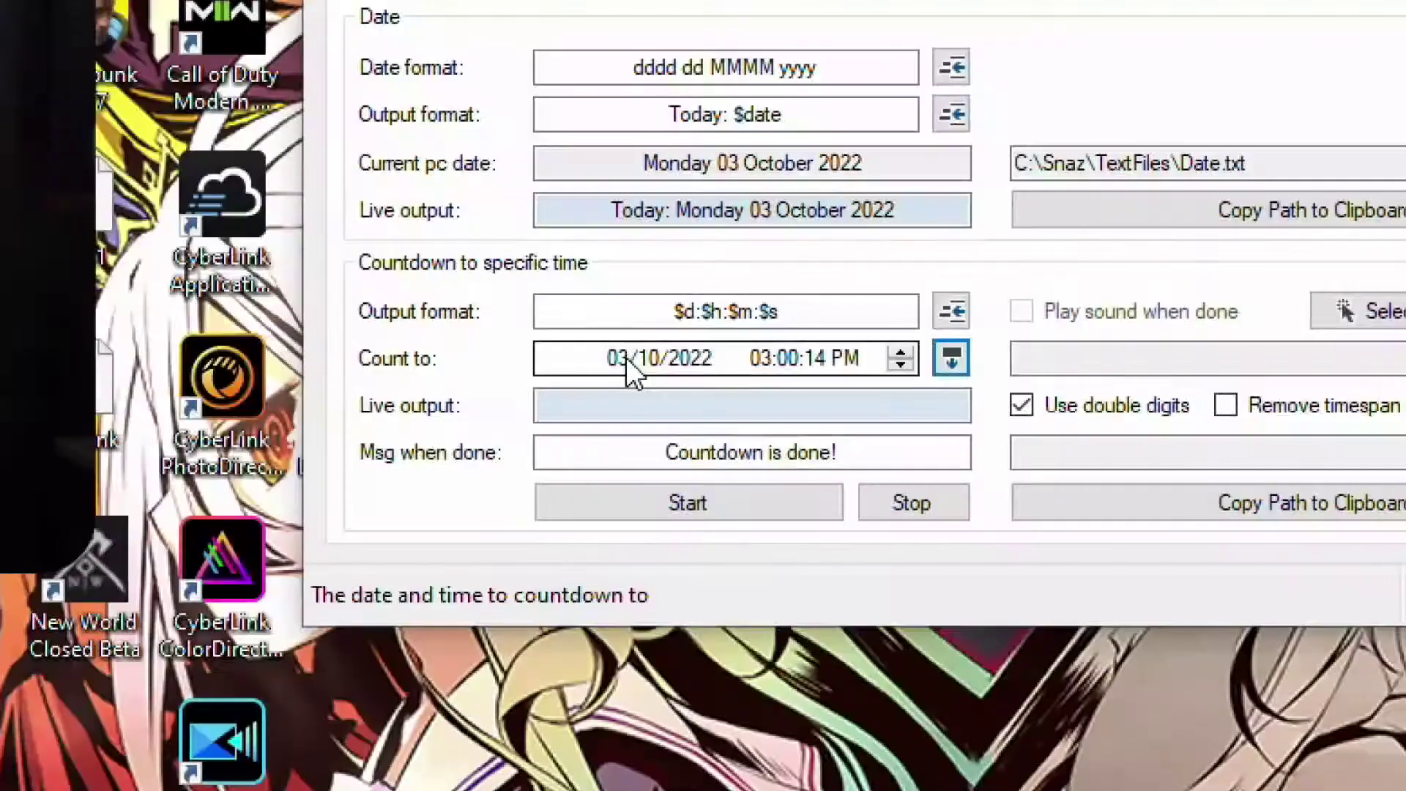
pyautogui.click(579, 458)
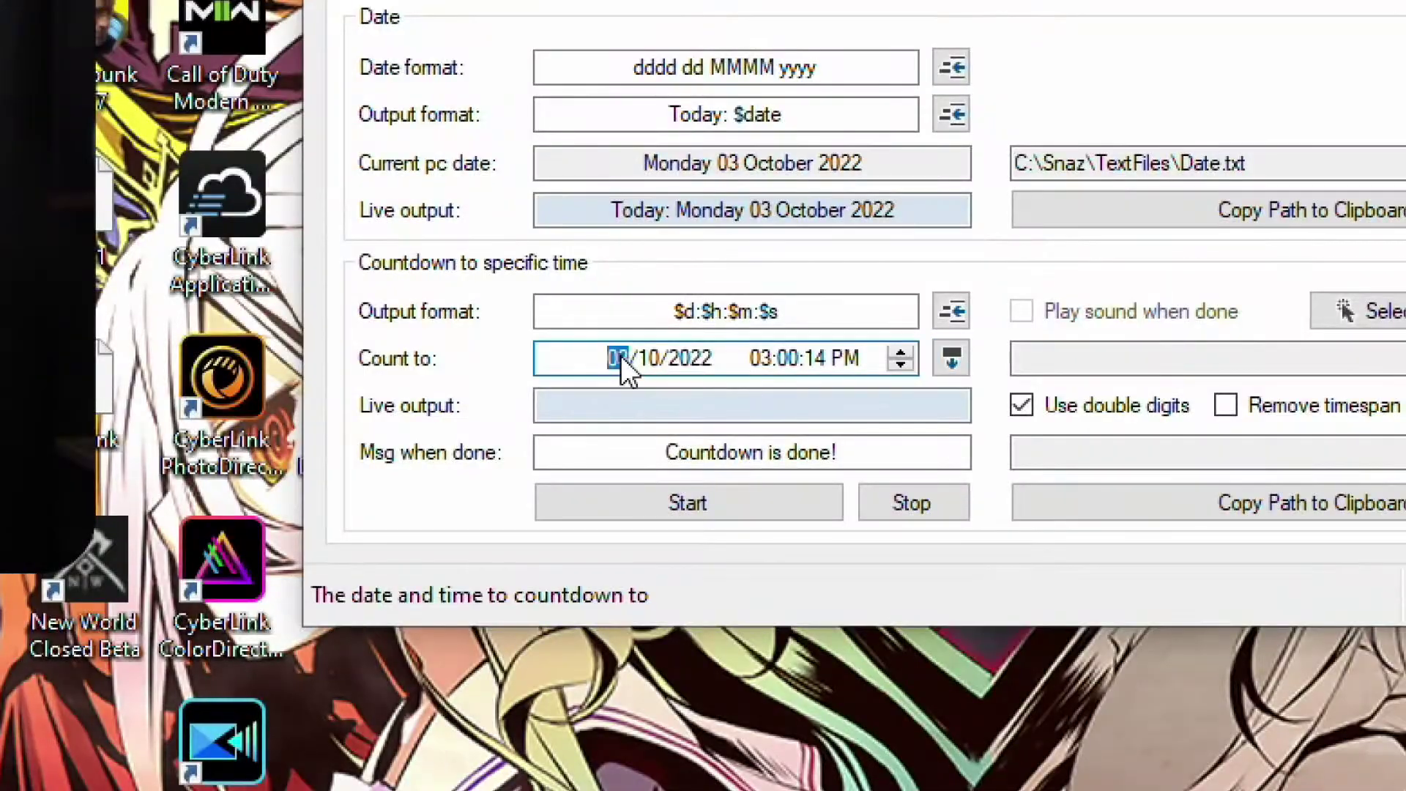
pyautogui.press('Up')
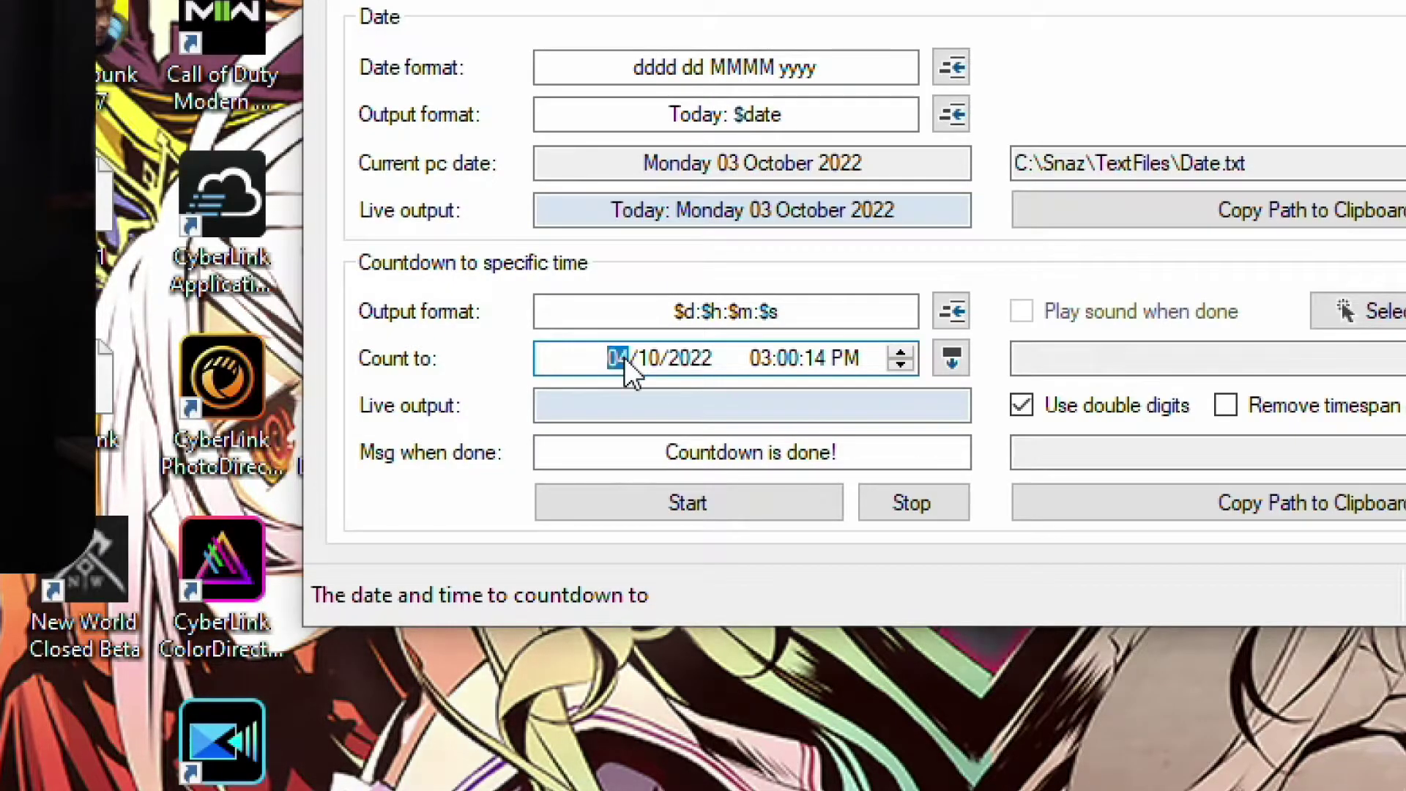
pyautogui.click(764, 356)
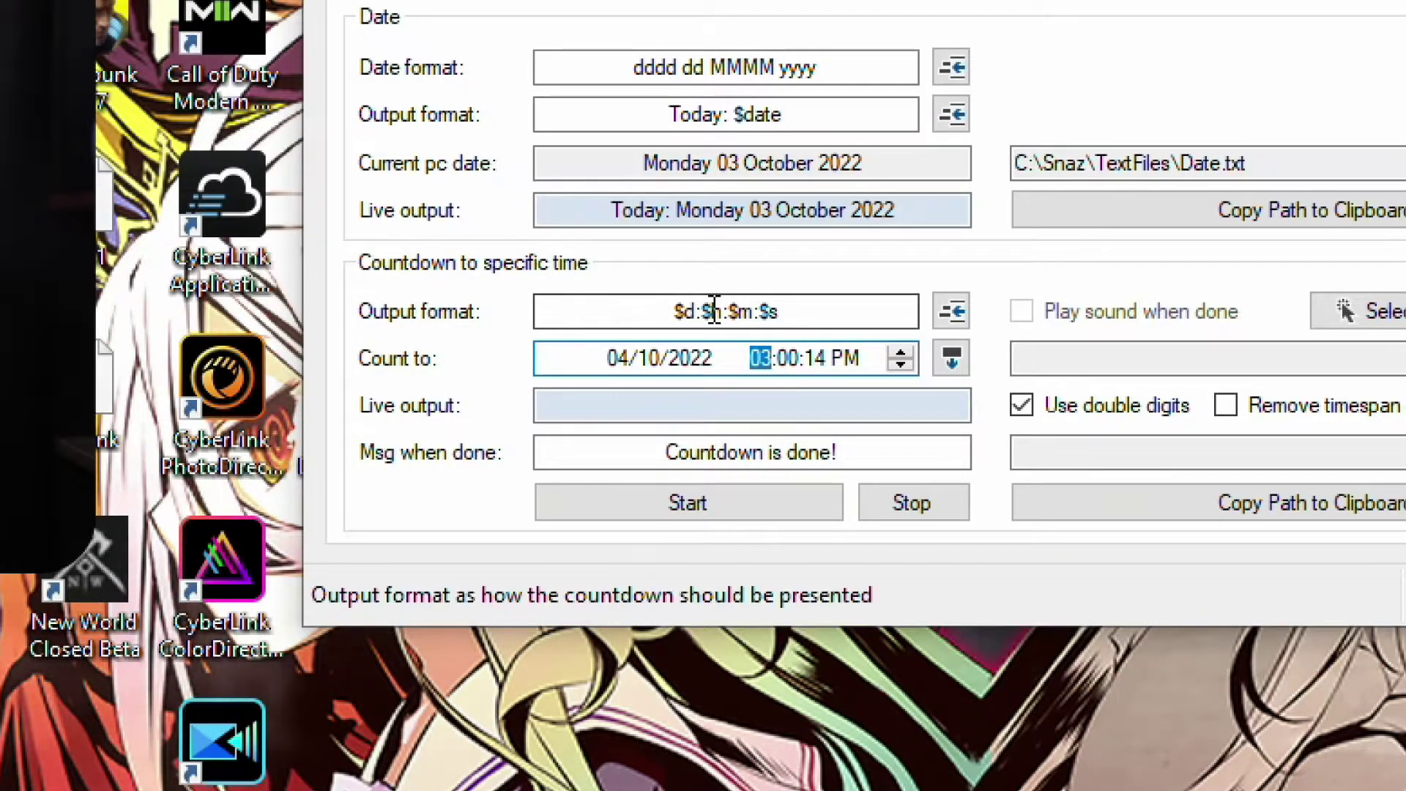
pyautogui.press('Down')
pyautogui.press('Down')
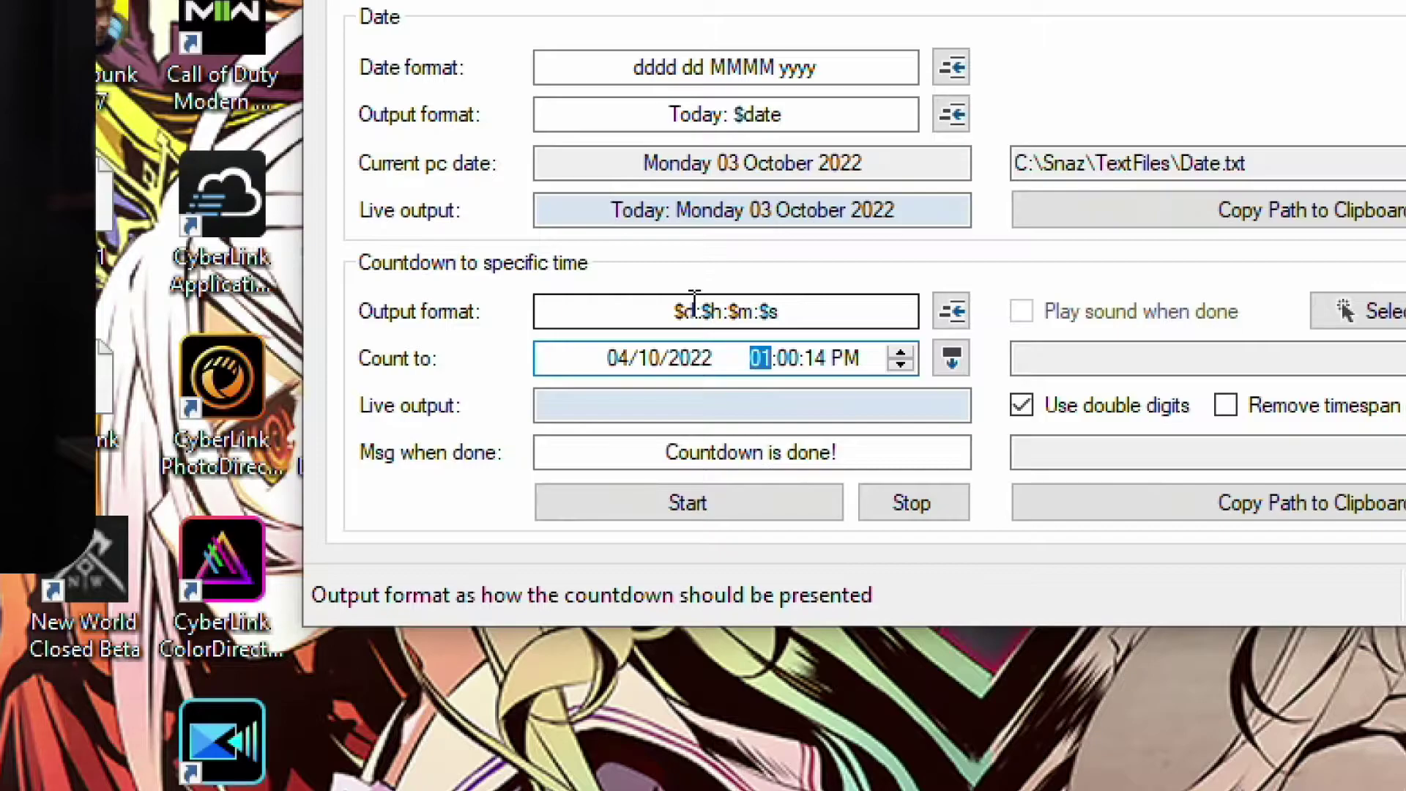
pyautogui.click(820, 360)
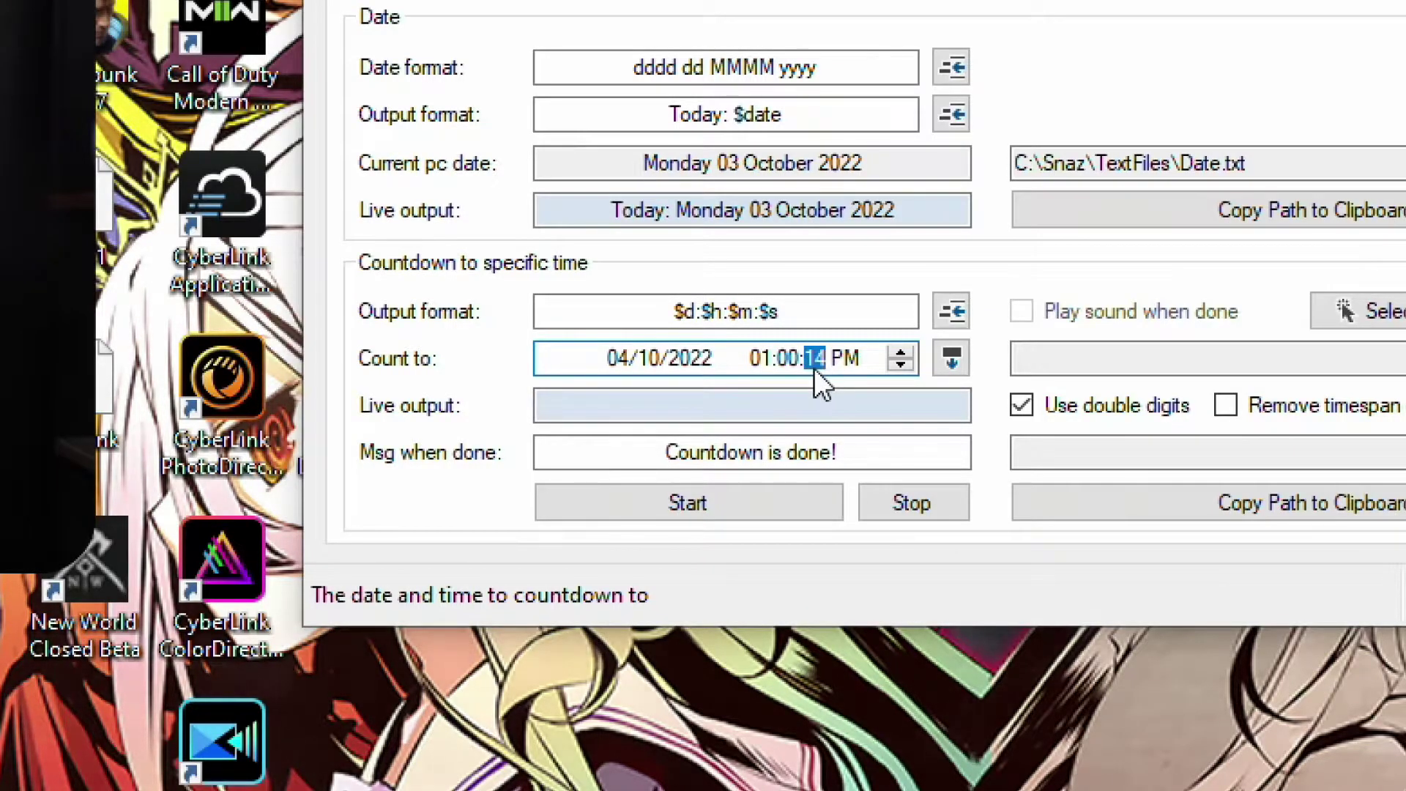
pyautogui.write('00')
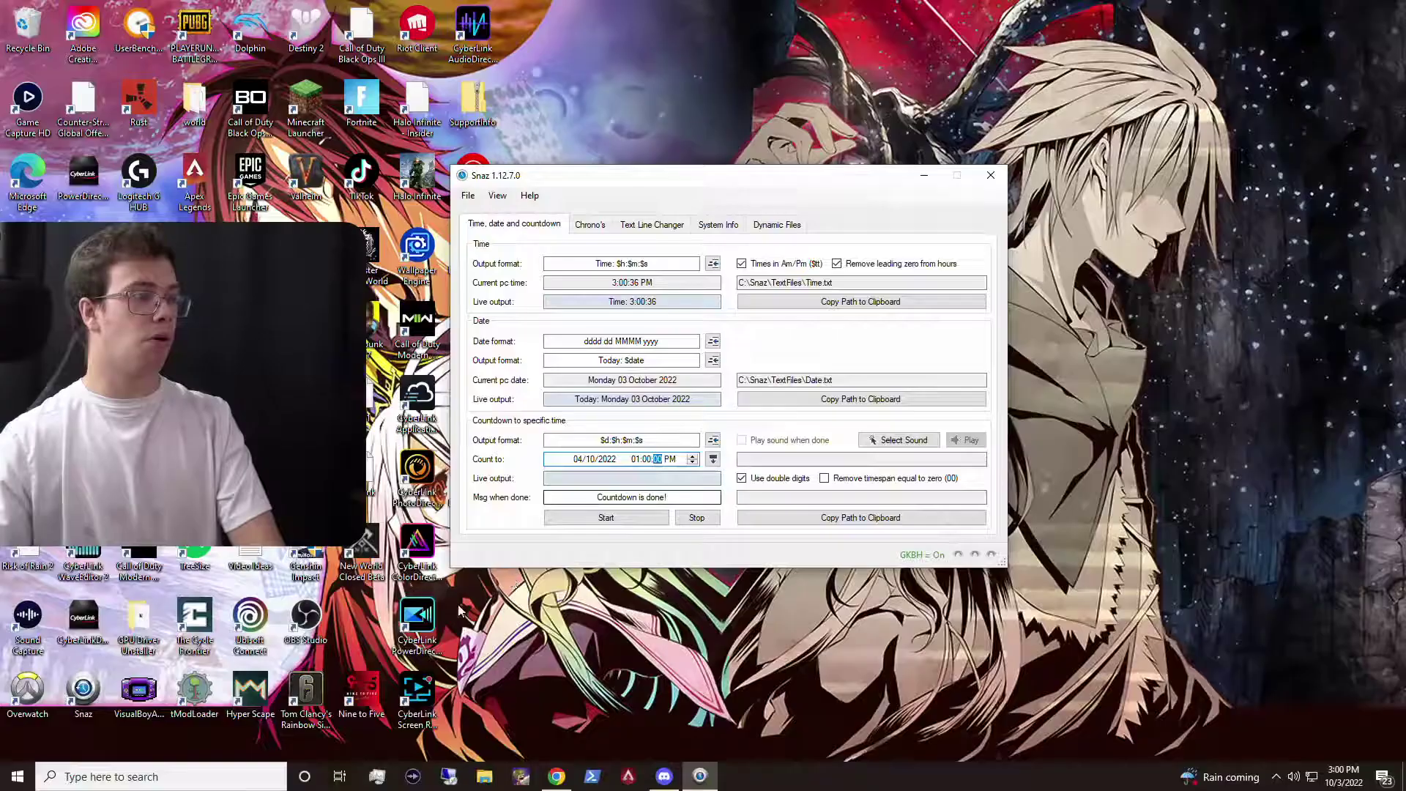
# Launch OBS Studio from the Windows search
pyautogui.press('super')
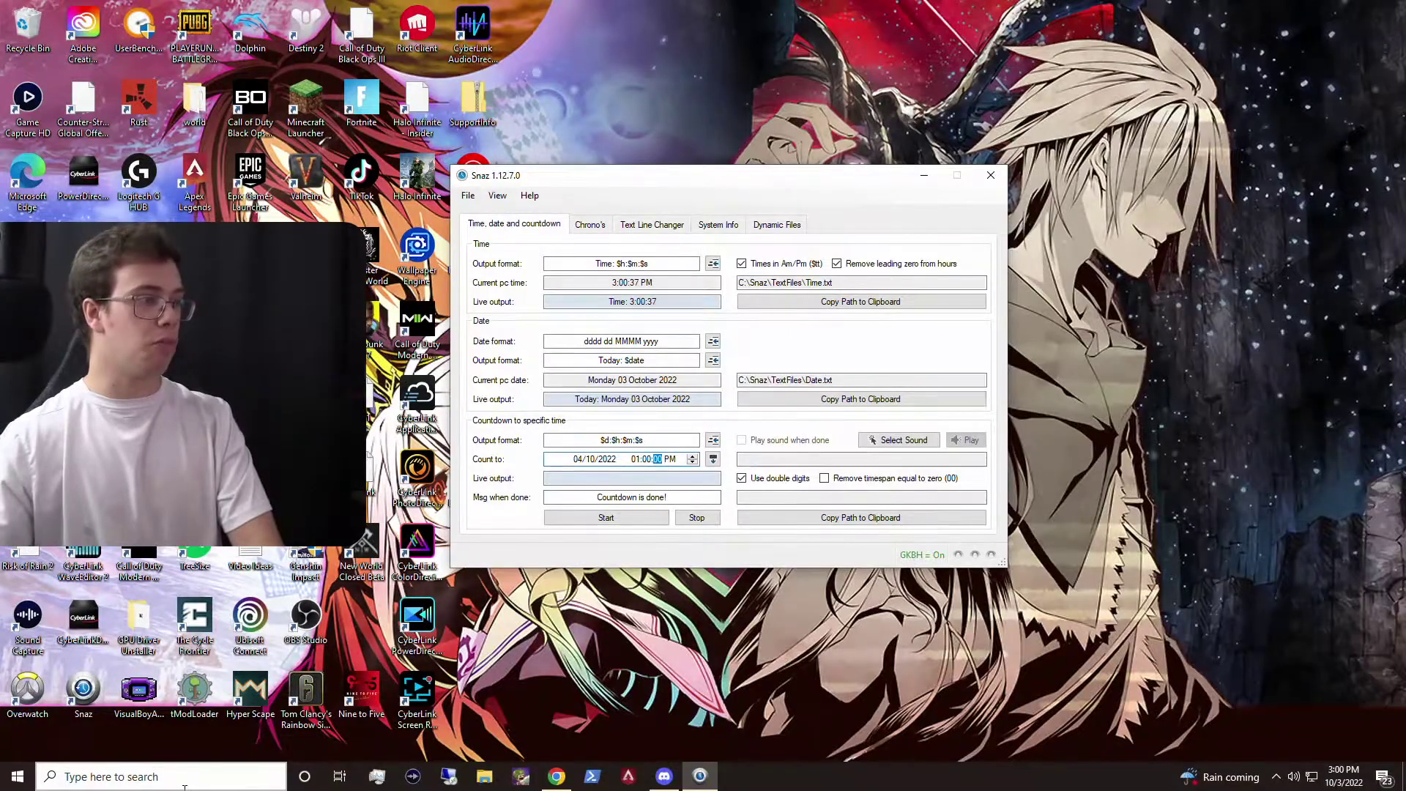
pyautogui.write('ob')
pyautogui.press('Return')
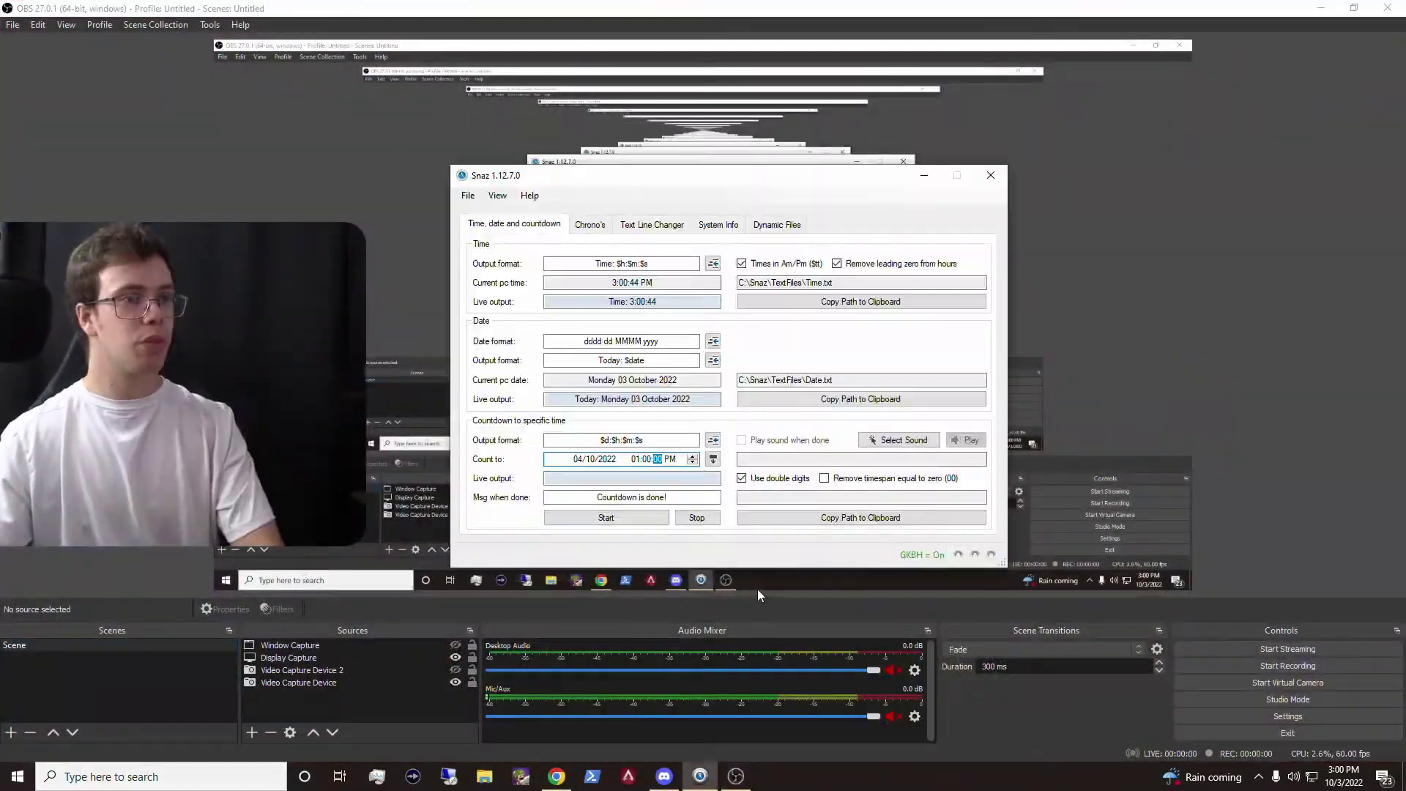
# Start the countdown and paste its path C:\Snaz\TextFiles\Countdown.txt into Notepad
pyautogui.click(645, 519)
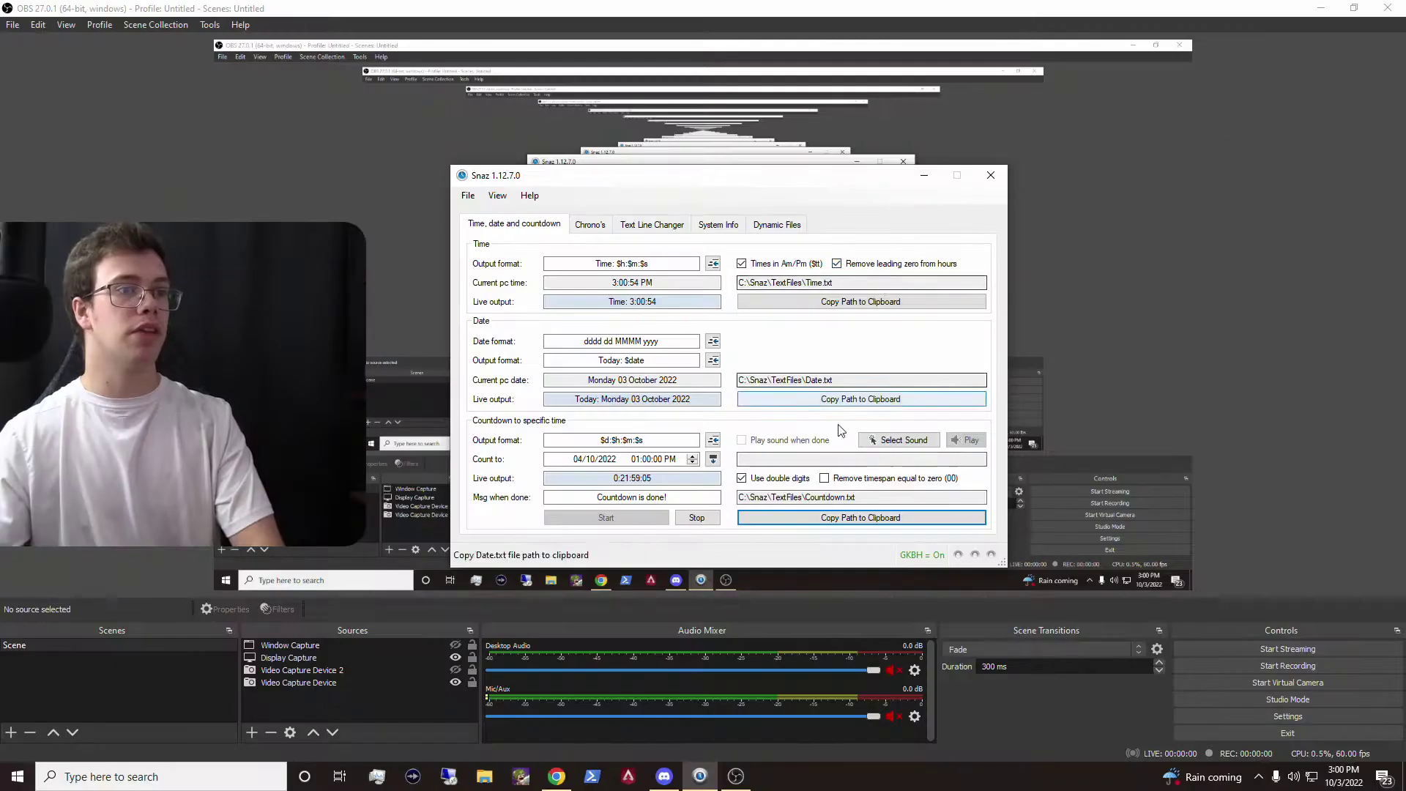
pyautogui.click(164, 777)
pyautogui.click(109, 668)
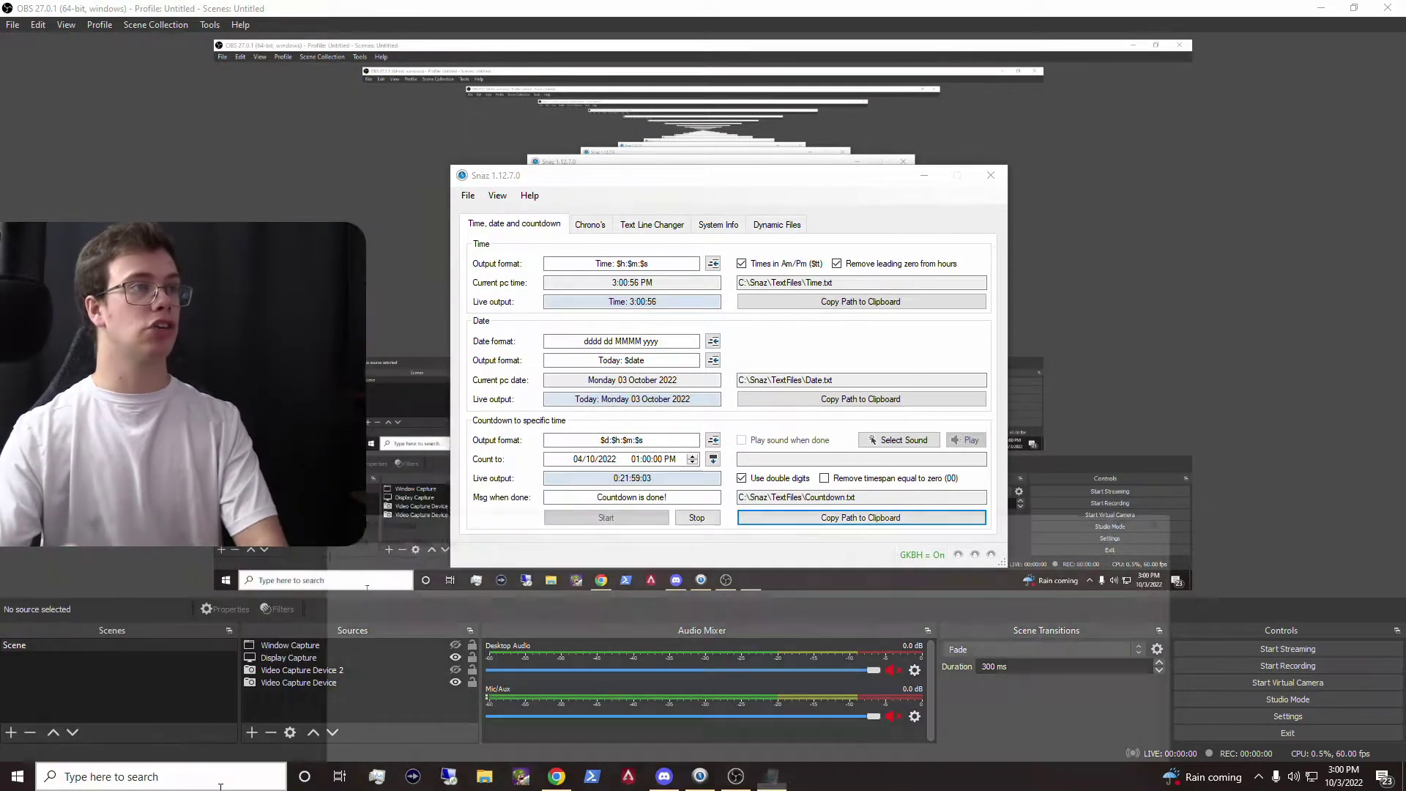
pyautogui.write('C:\\Snaz\\TextFiles\\Countdown.txt')
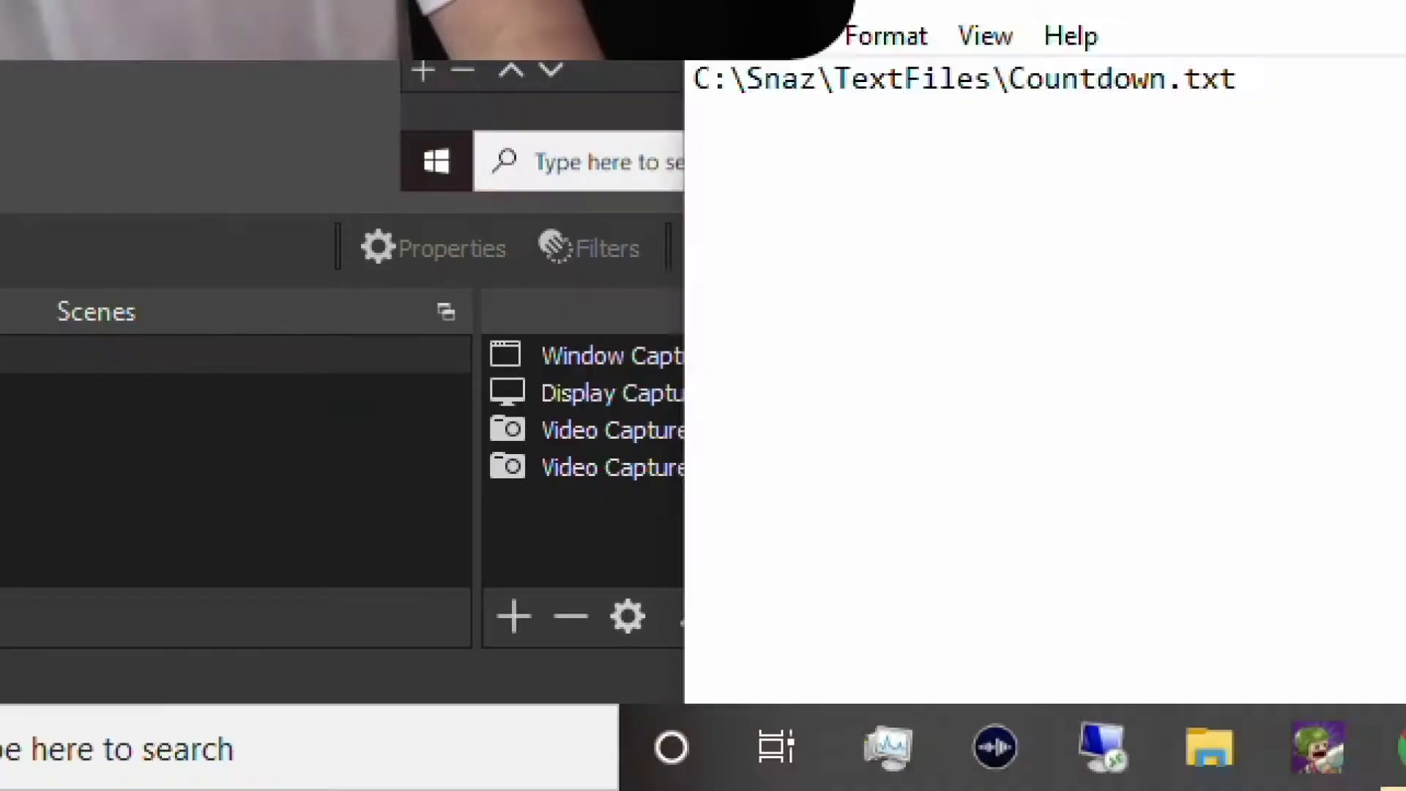
pyautogui.click(1105, 519)
# Add a Text (GDI+) source to the scene and set it to read from a file
pyautogui.click(533, 621)
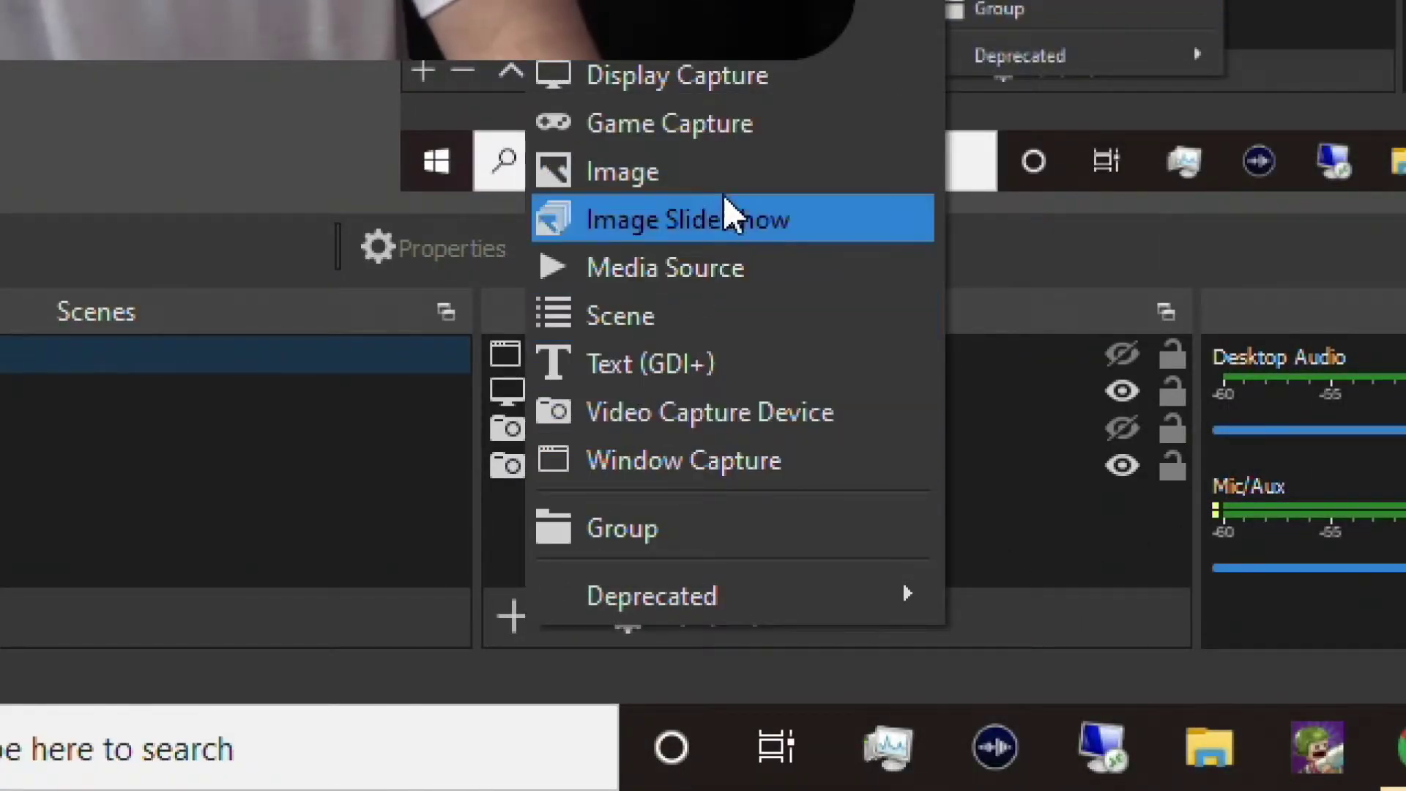
pyautogui.click(670, 353)
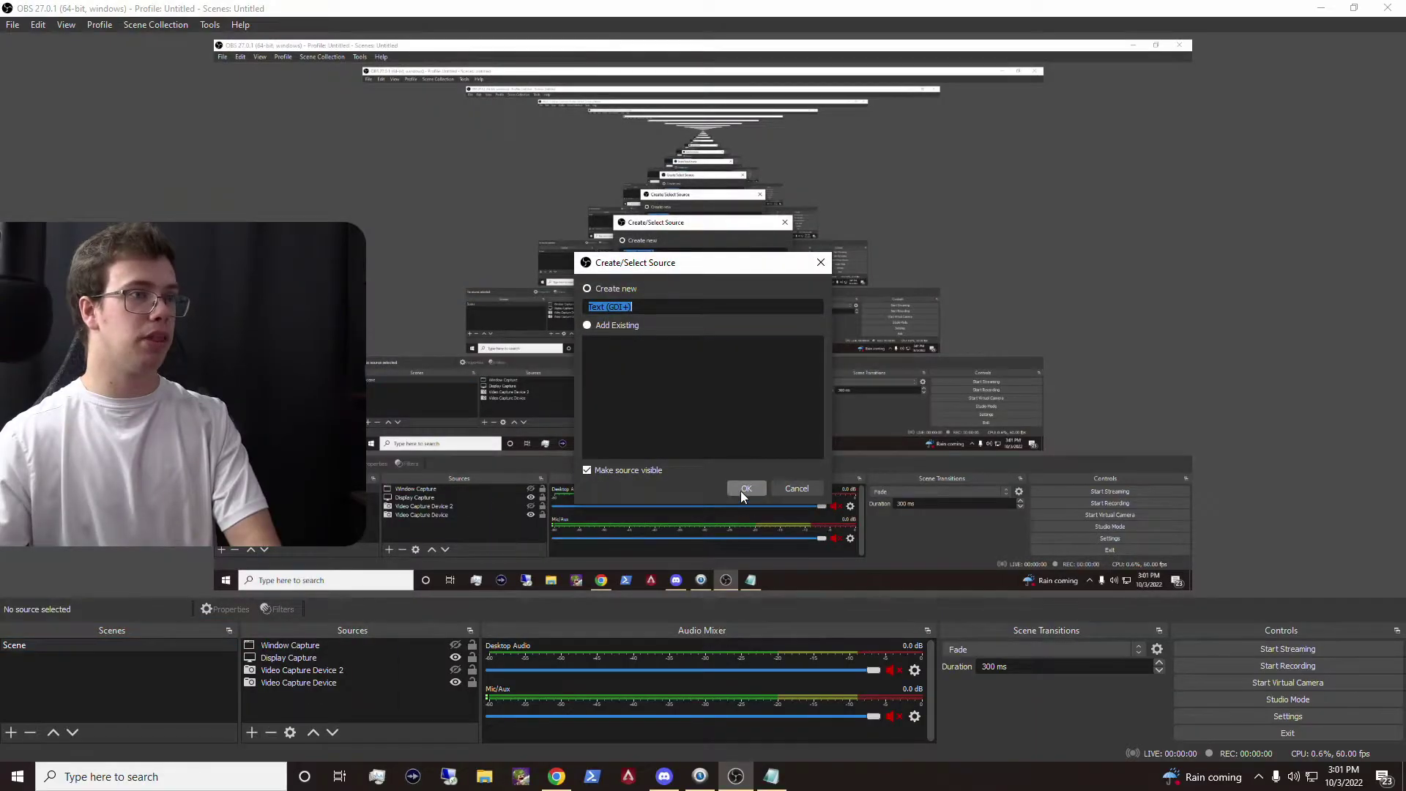
pyautogui.click(744, 488)
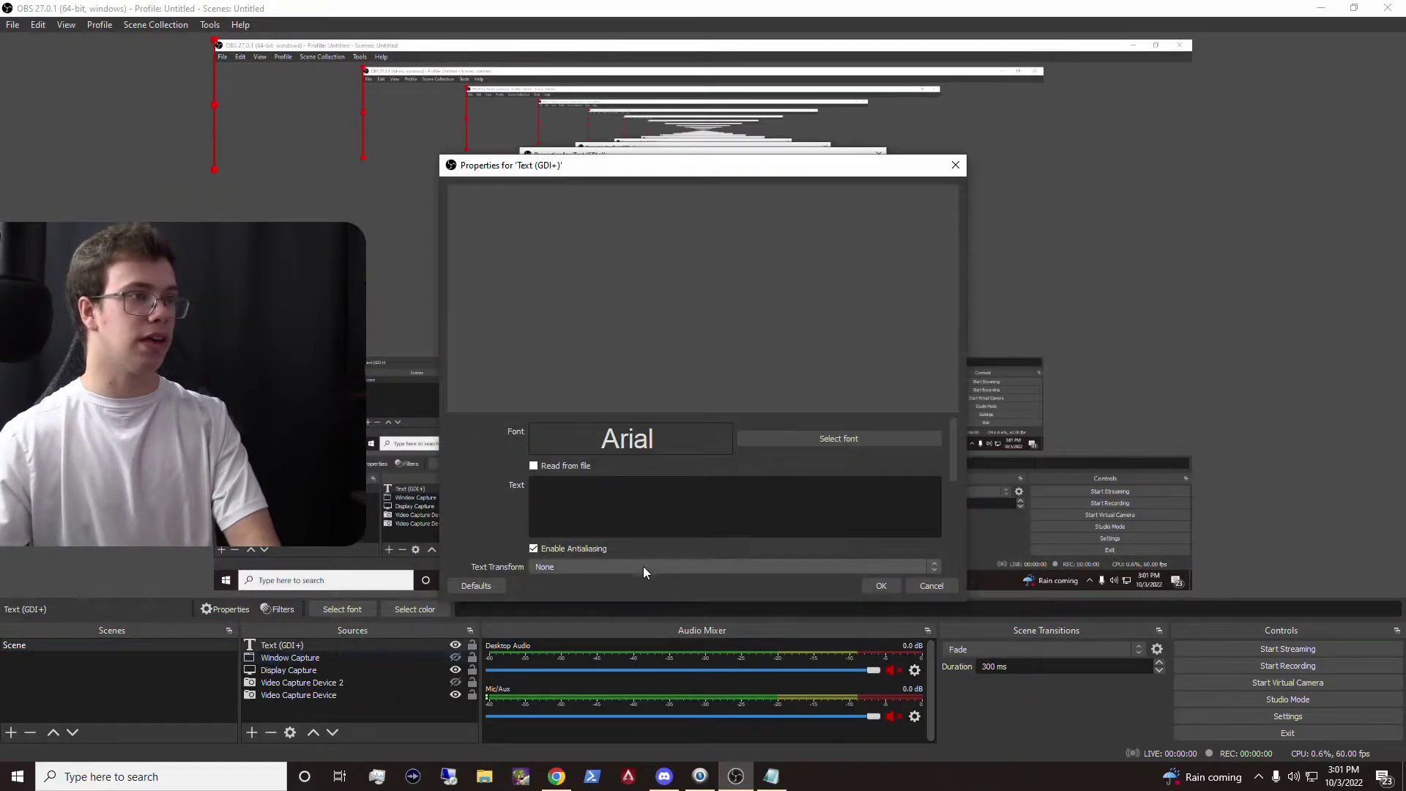
pyautogui.scroll(-1, 520, 492)
pyautogui.scroll(1, 521, 492)
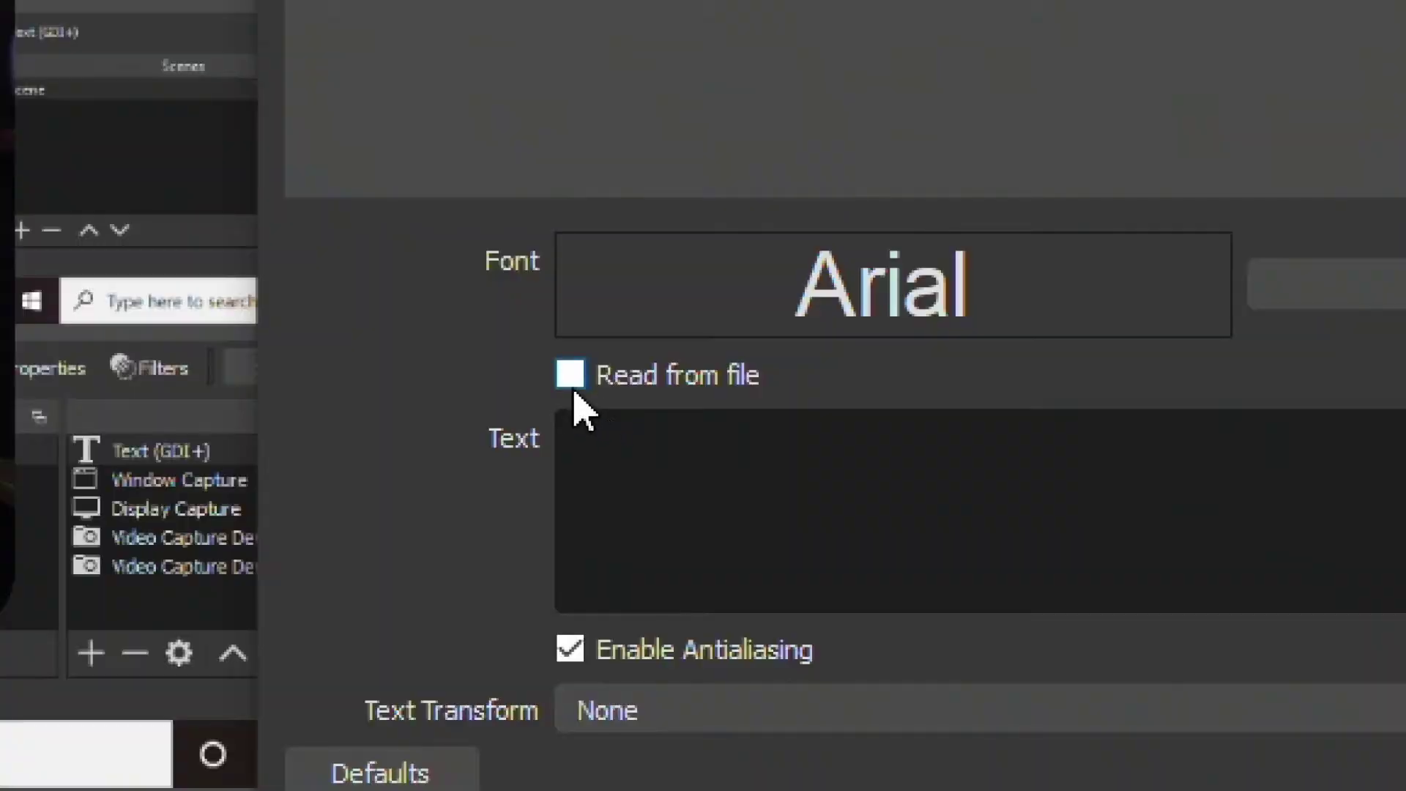
pyautogui.click(612, 386)
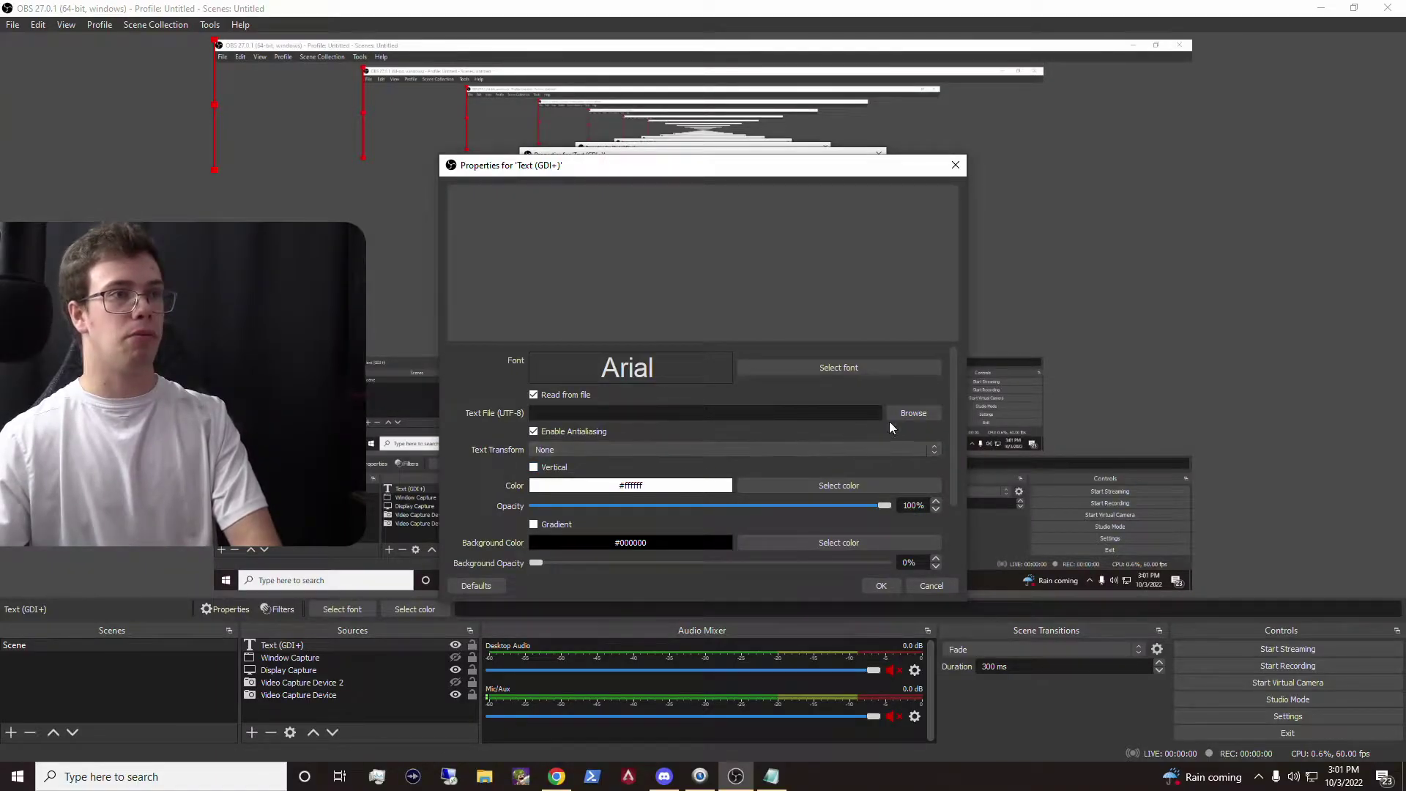
# Point the text source at C:\Snaz\TextFiles\Countdown.txt and apply the settings
pyautogui.click(905, 412)
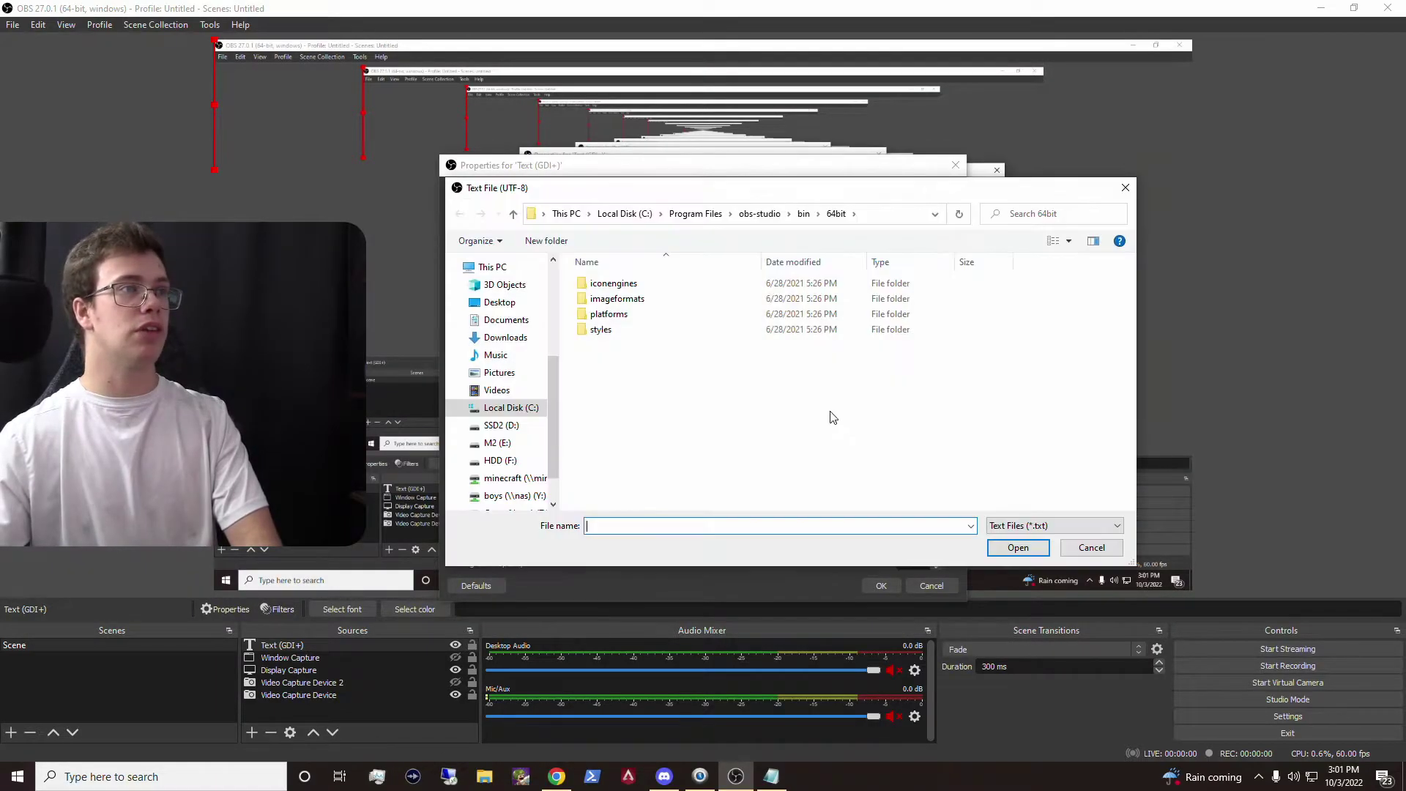
pyautogui.click(510, 411)
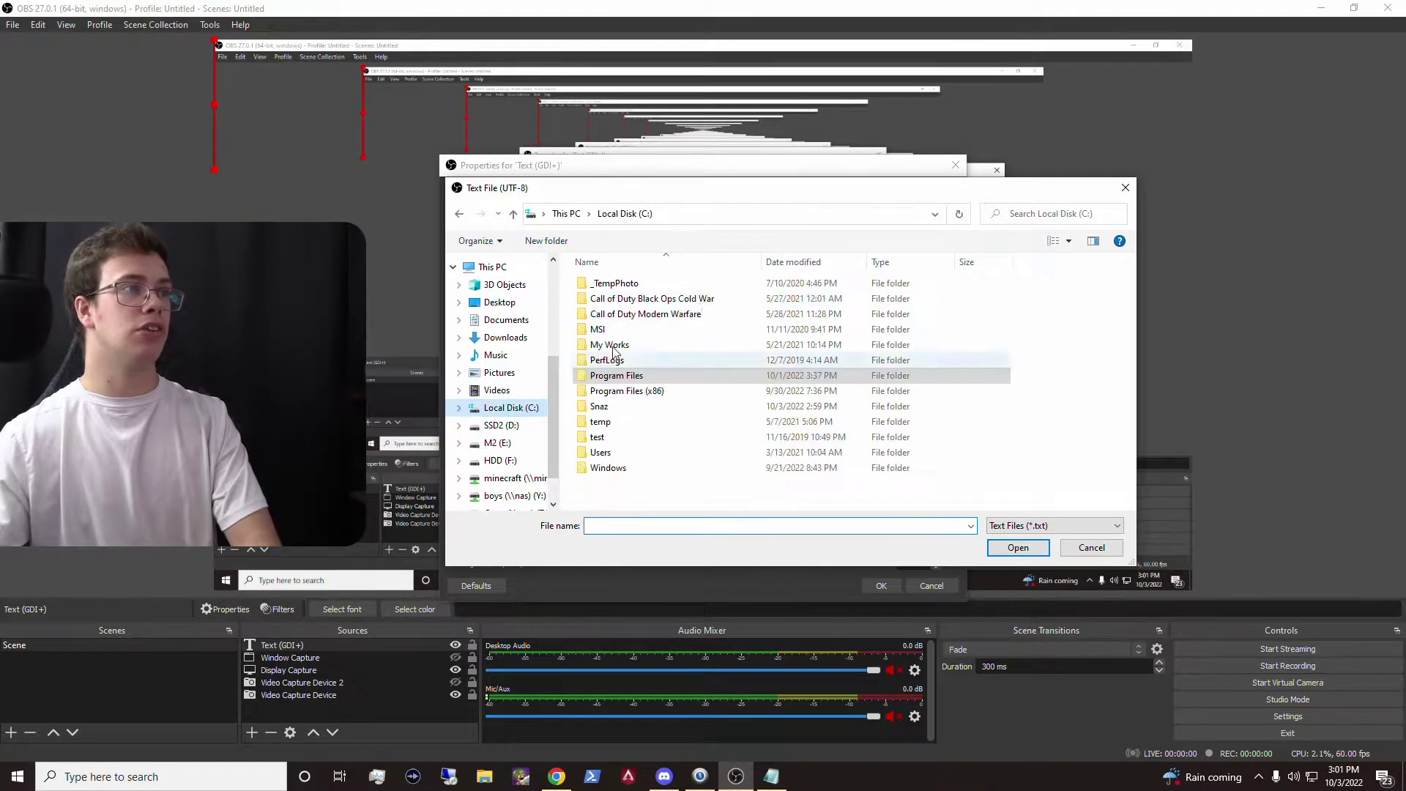
pyautogui.click(772, 216)
pyautogui.press('Return')
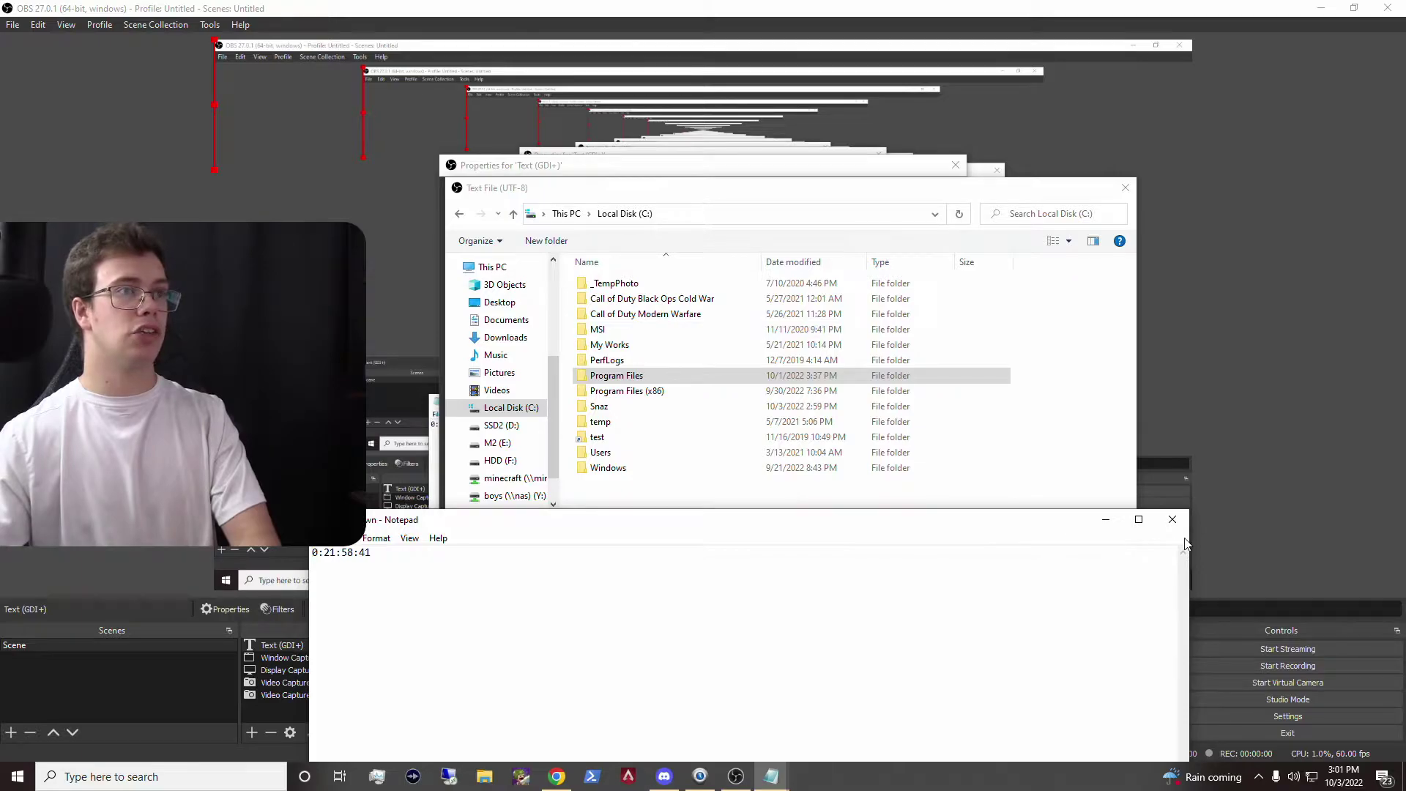
pyautogui.click(1106, 519)
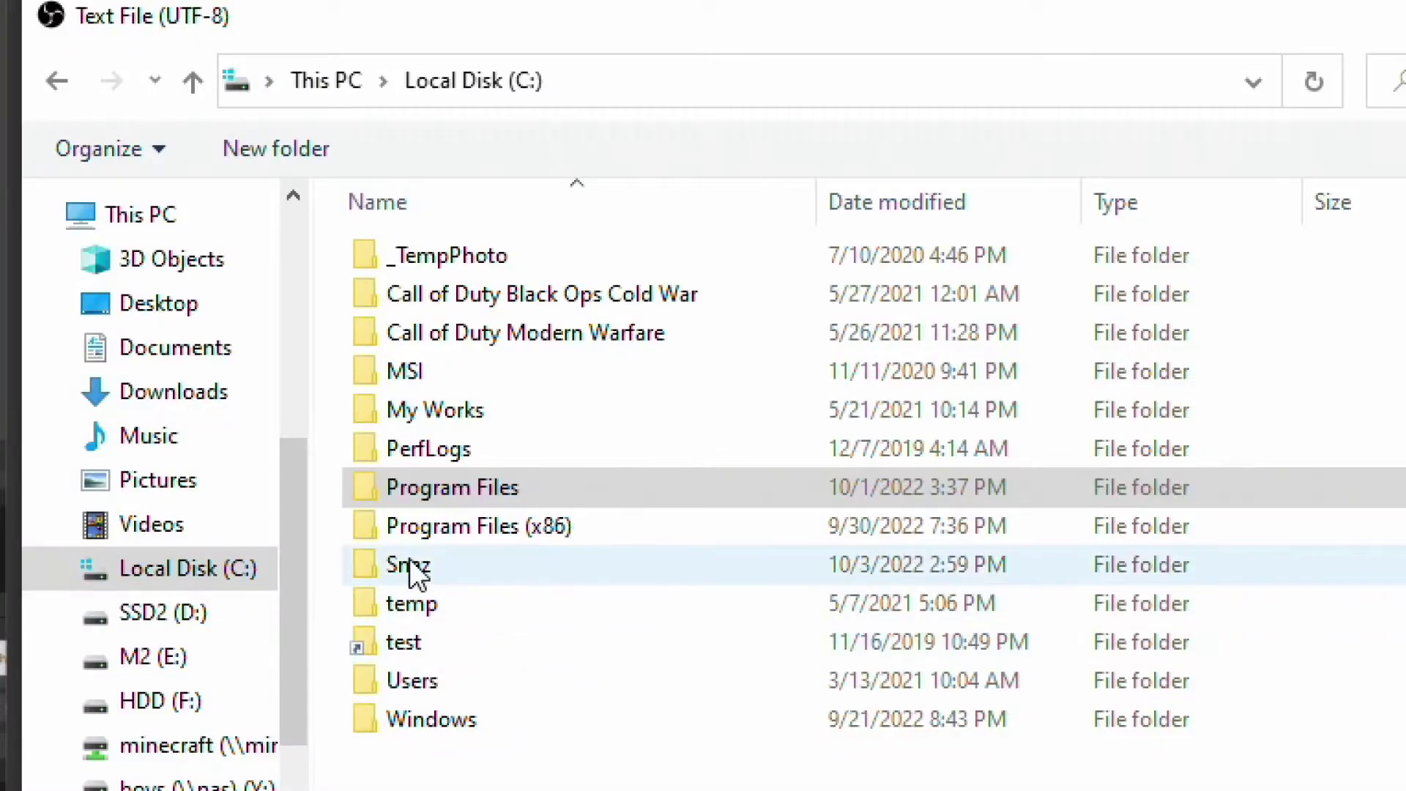
pyautogui.doubleClick(602, 408)
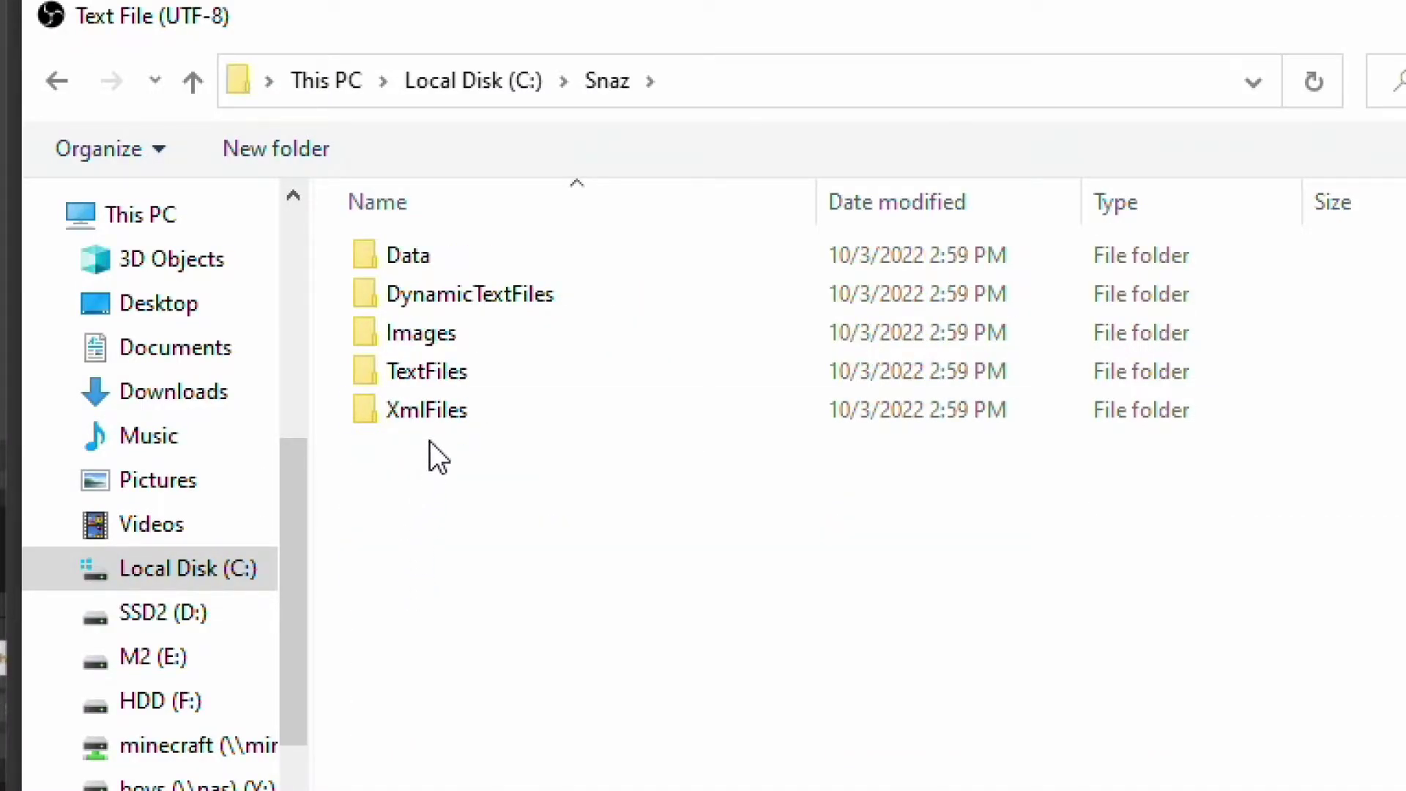
pyautogui.doubleClick(442, 372)
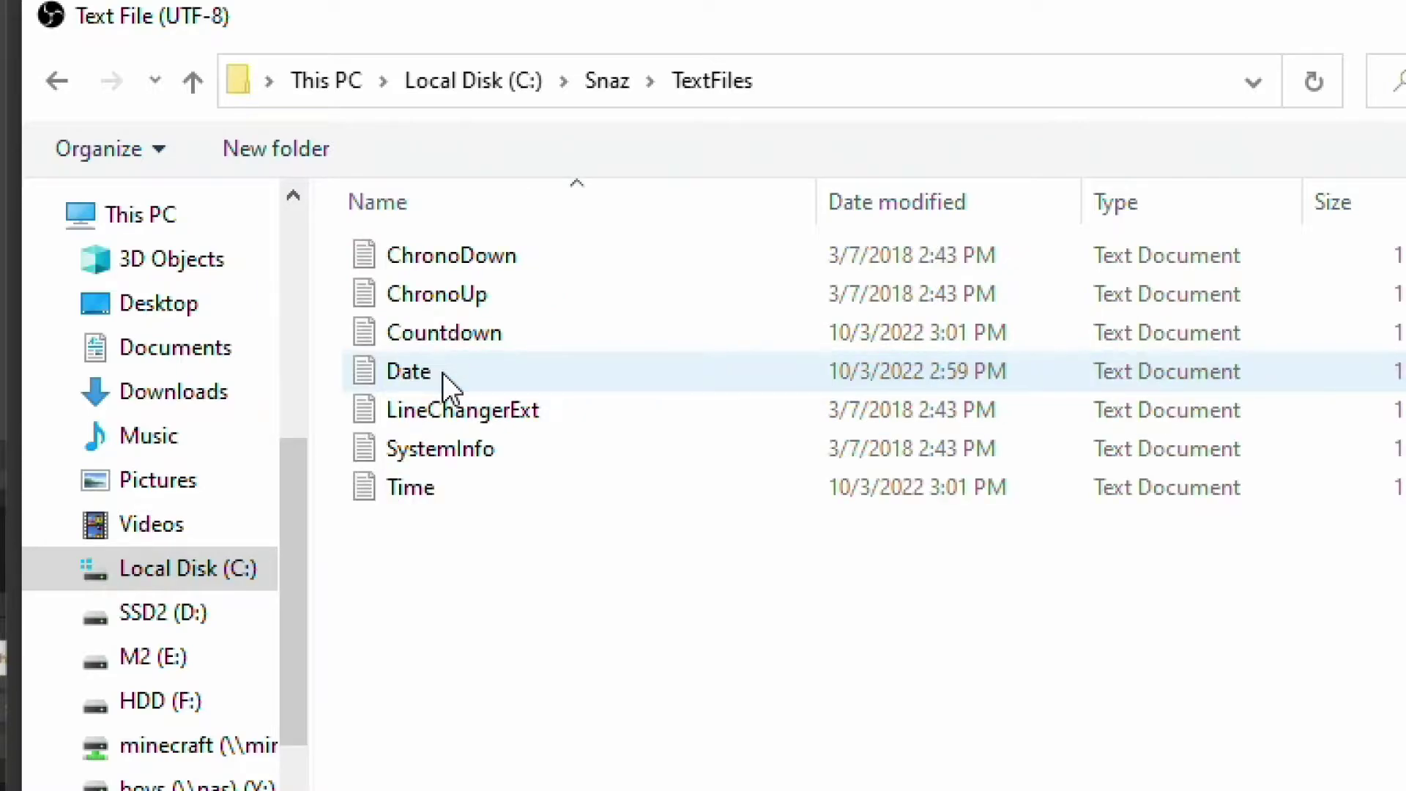
pyautogui.click(460, 339)
pyautogui.click(1016, 538)
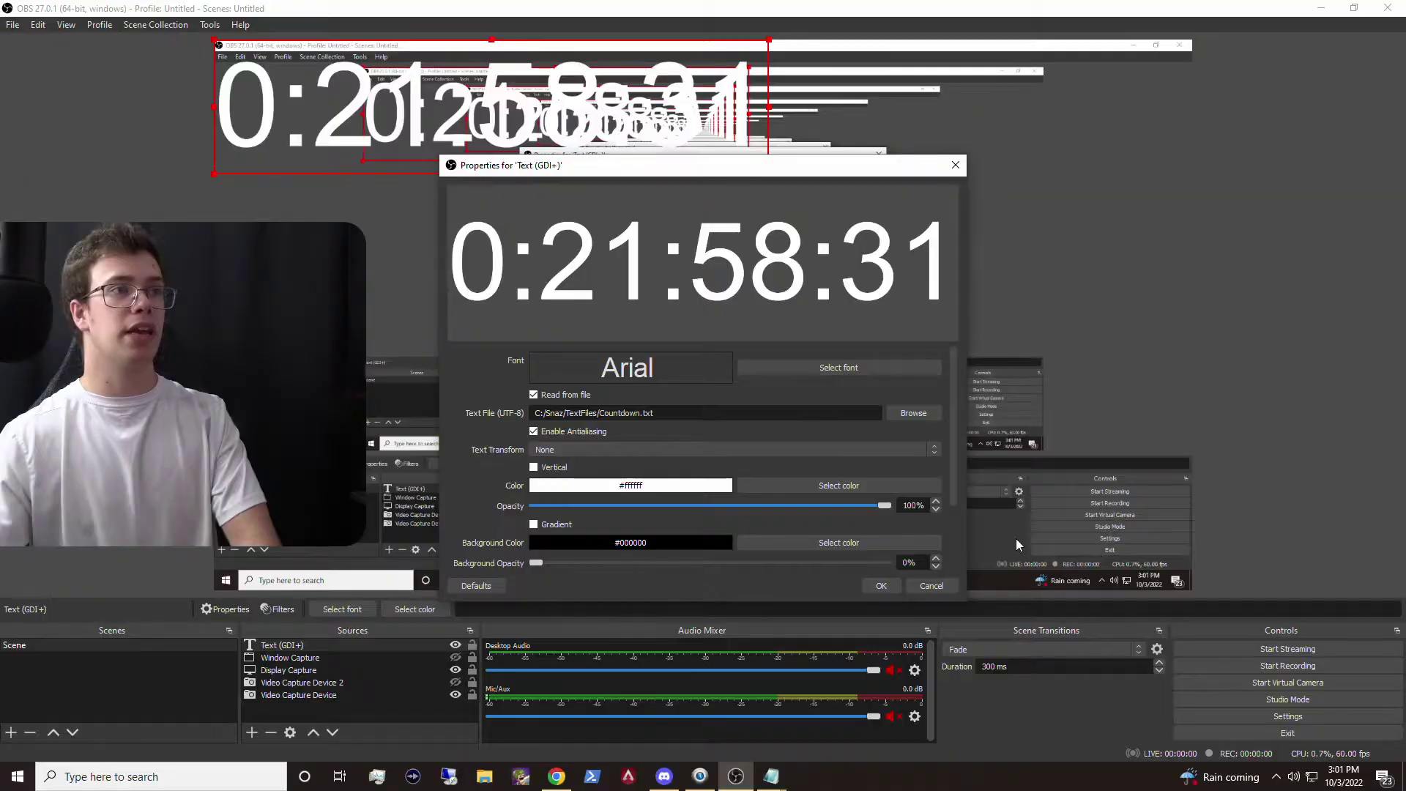
pyautogui.click(881, 586)
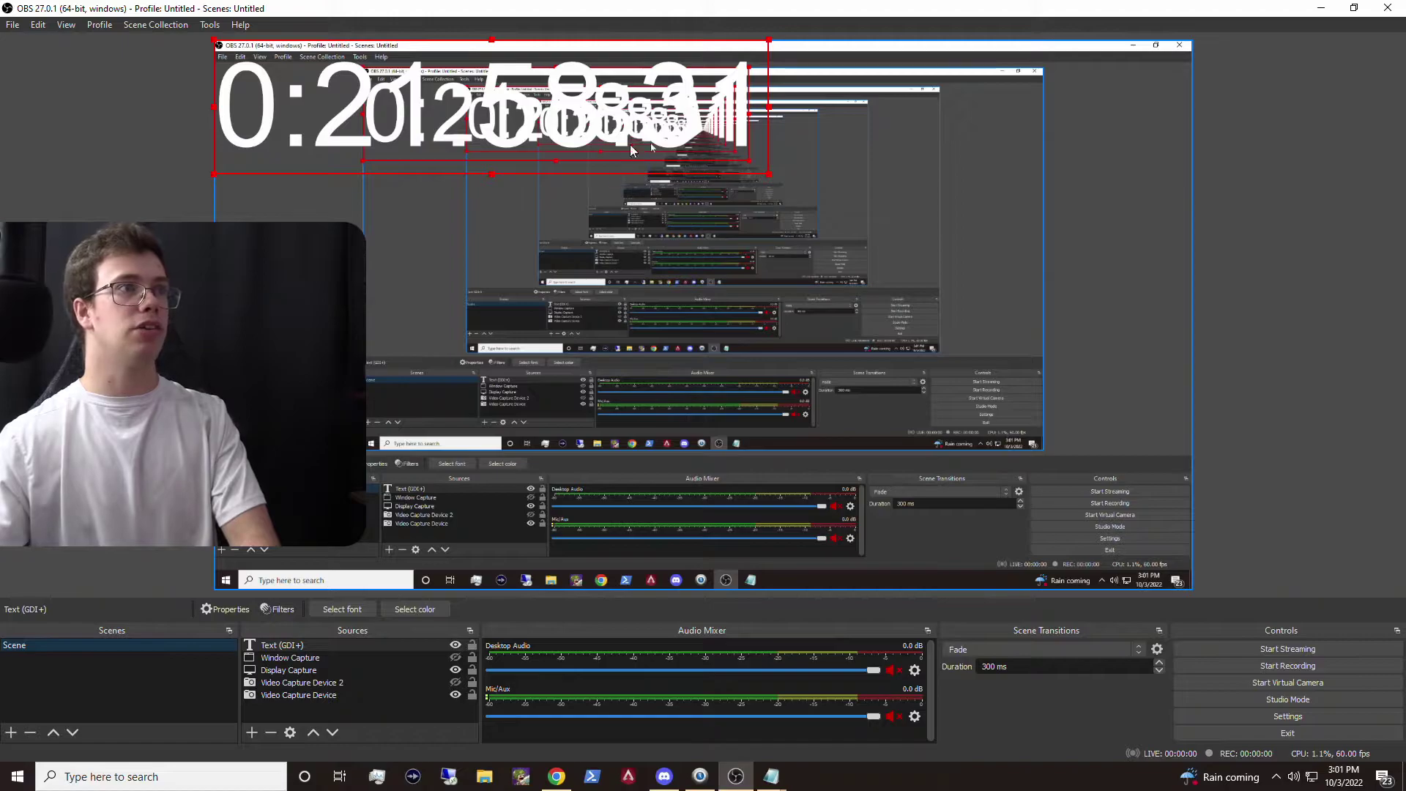
# Place the countdown text in the top-right corner over the Ocean View wallpaper image
pyautogui.moveTo(632, 150); pyautogui.dragTo(845, 390)
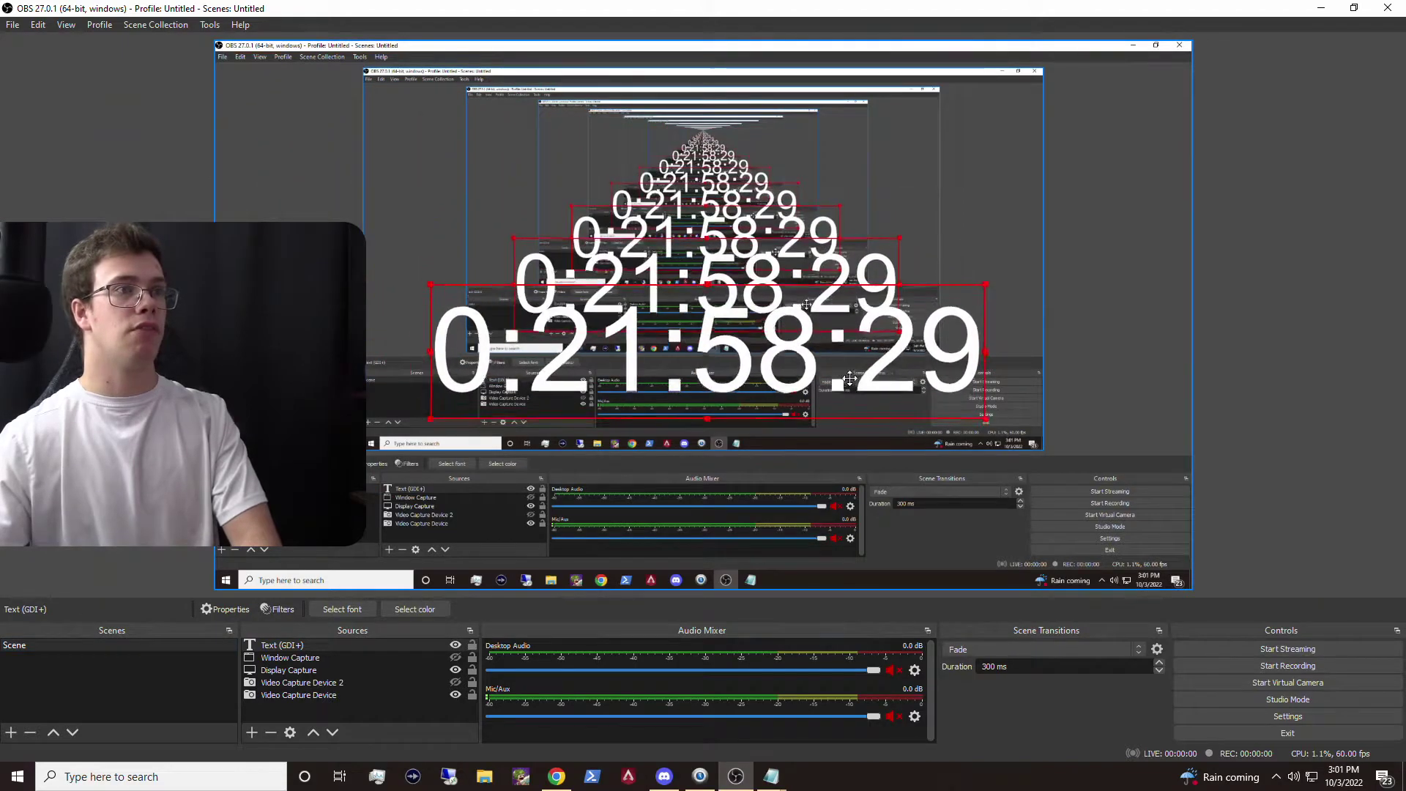
pyautogui.rightClick(415, 712)
pyautogui.moveTo(486, 616)
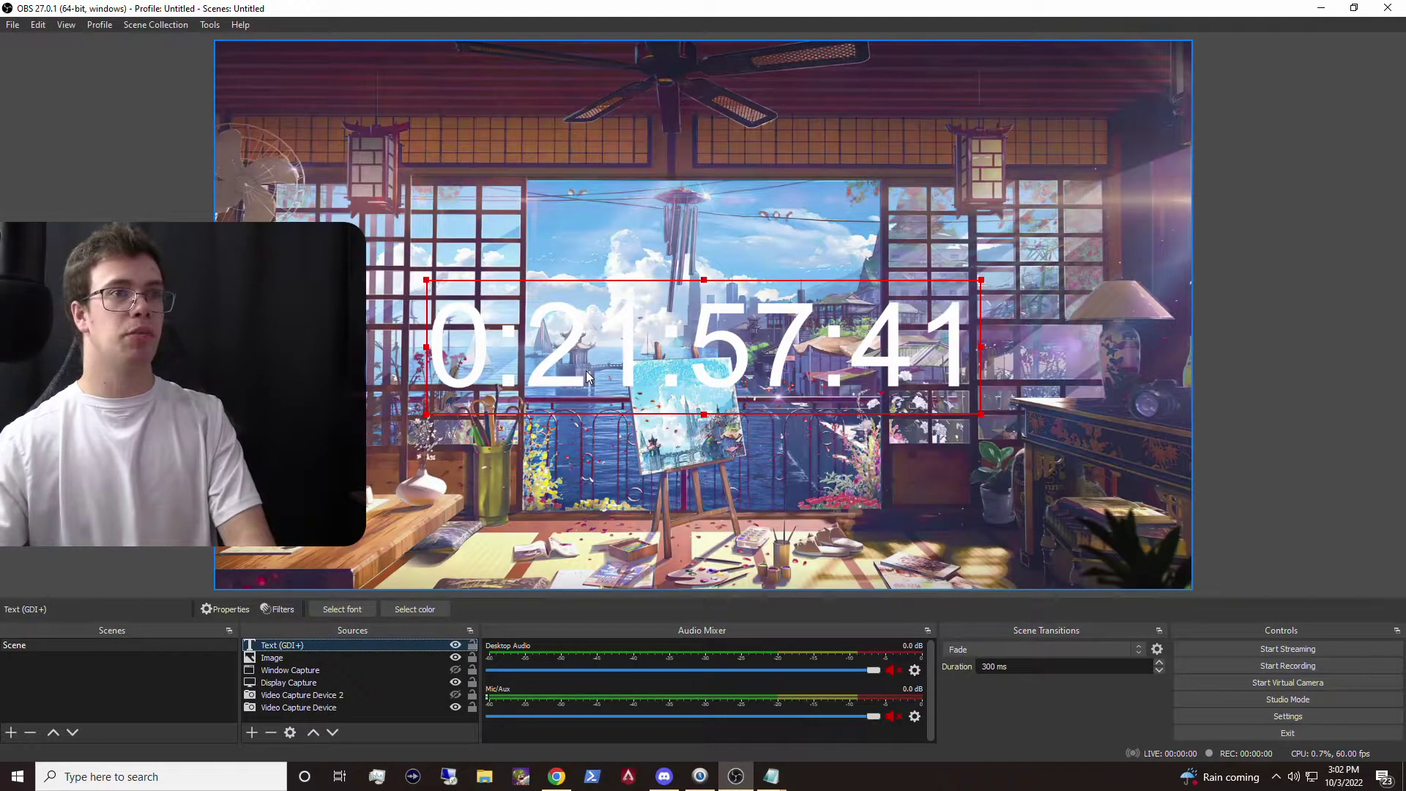
pyautogui.moveTo(585, 370); pyautogui.dragTo(695, 195)
pyautogui.click(629, 204)
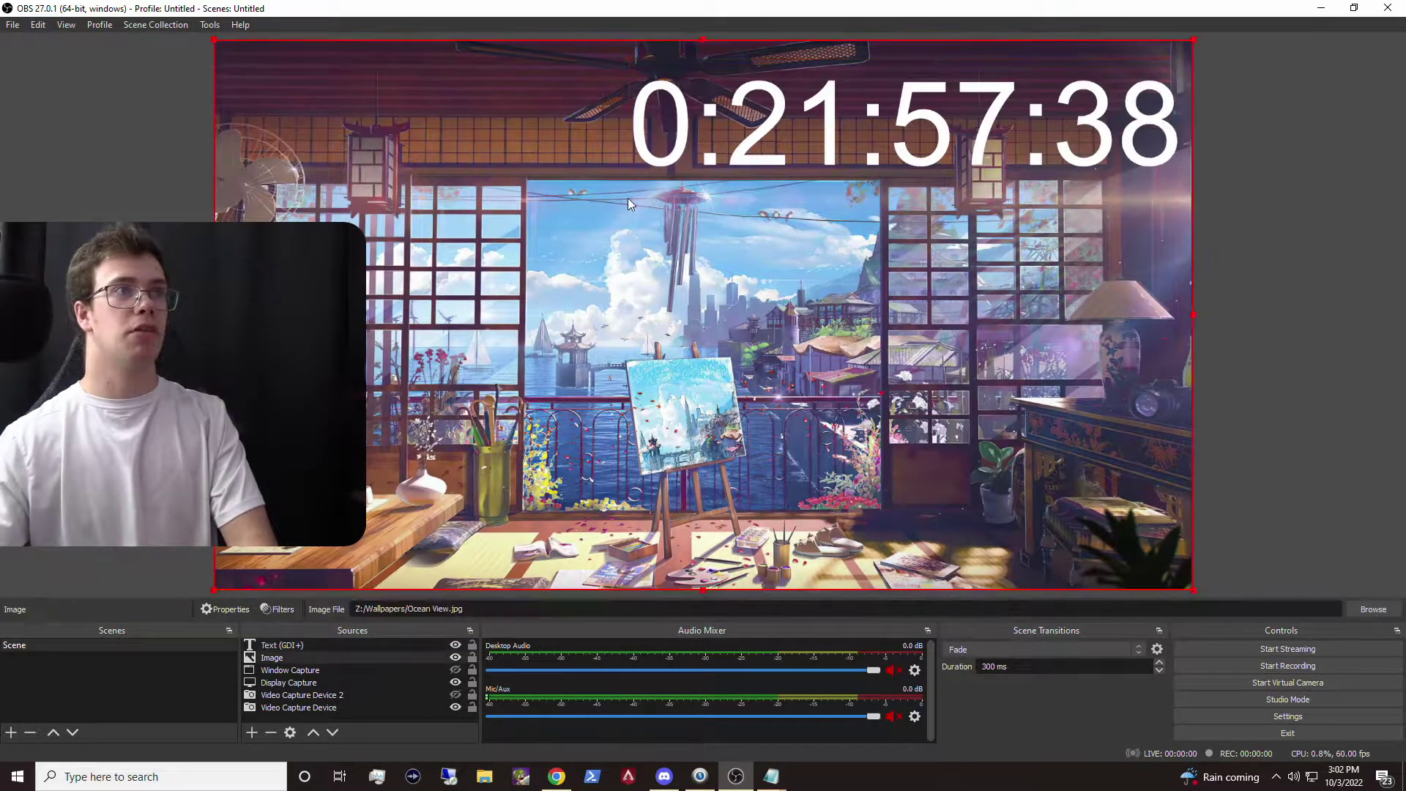
# Stop the running Snaz countdown so its text disappears from the preview
pyautogui.click(663, 175)
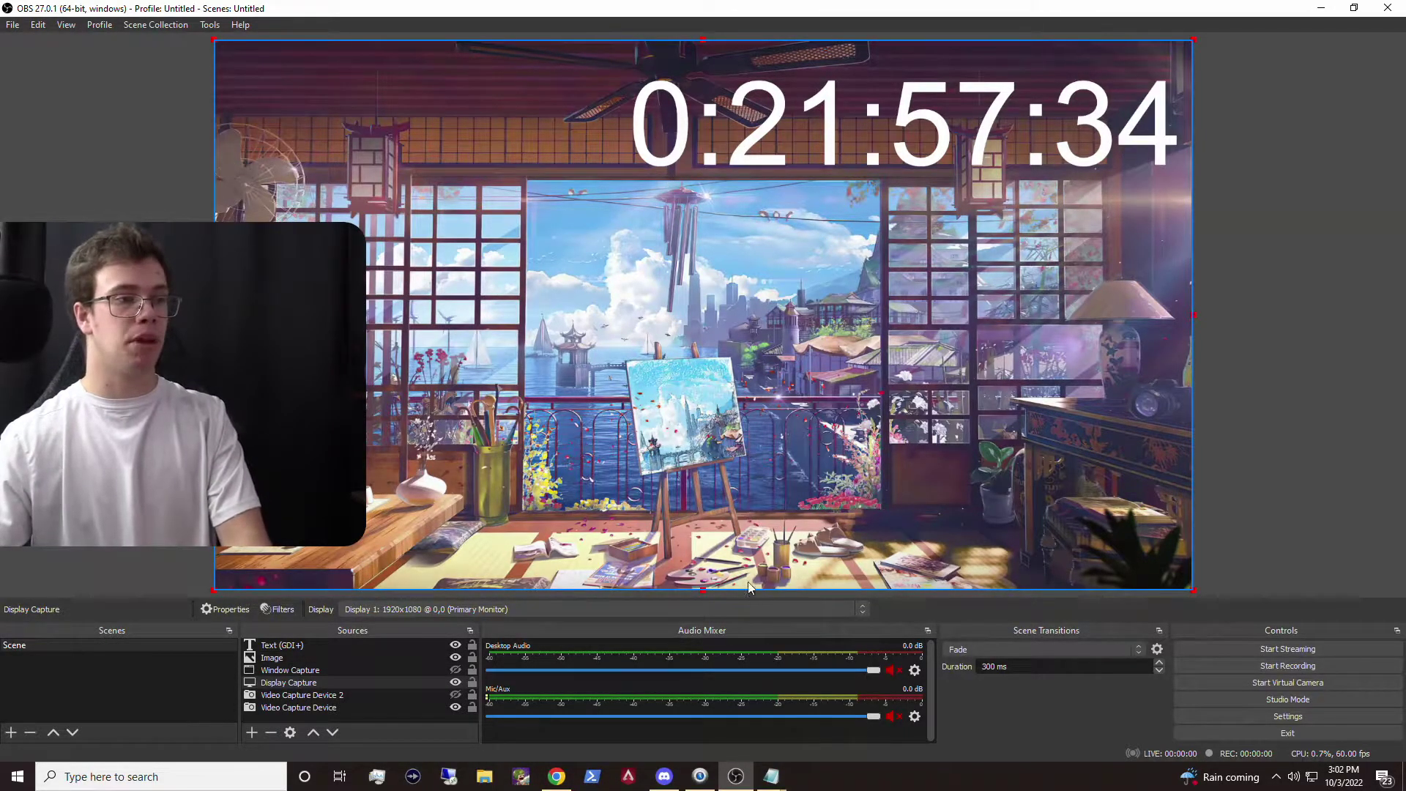
pyautogui.click(699, 778)
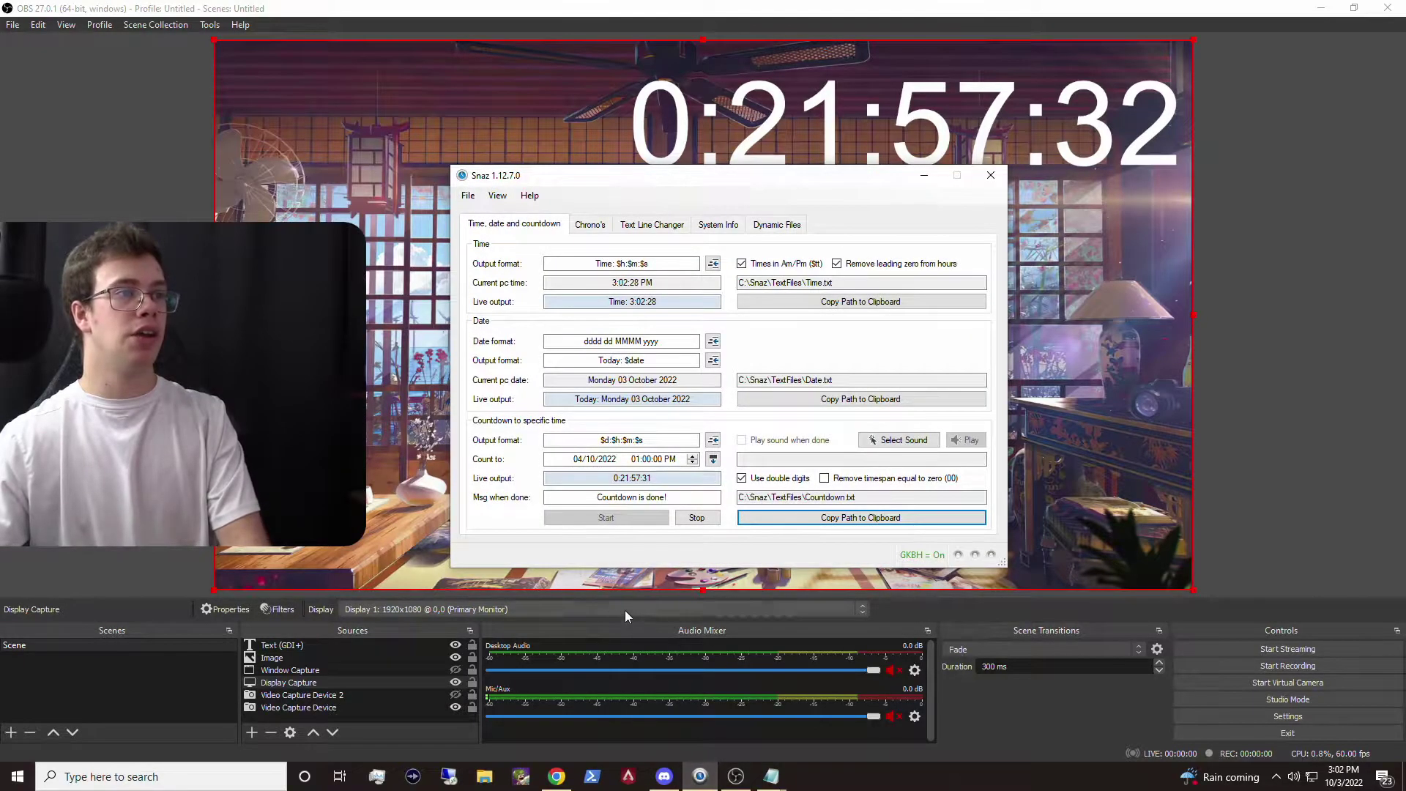
pyautogui.click(697, 518)
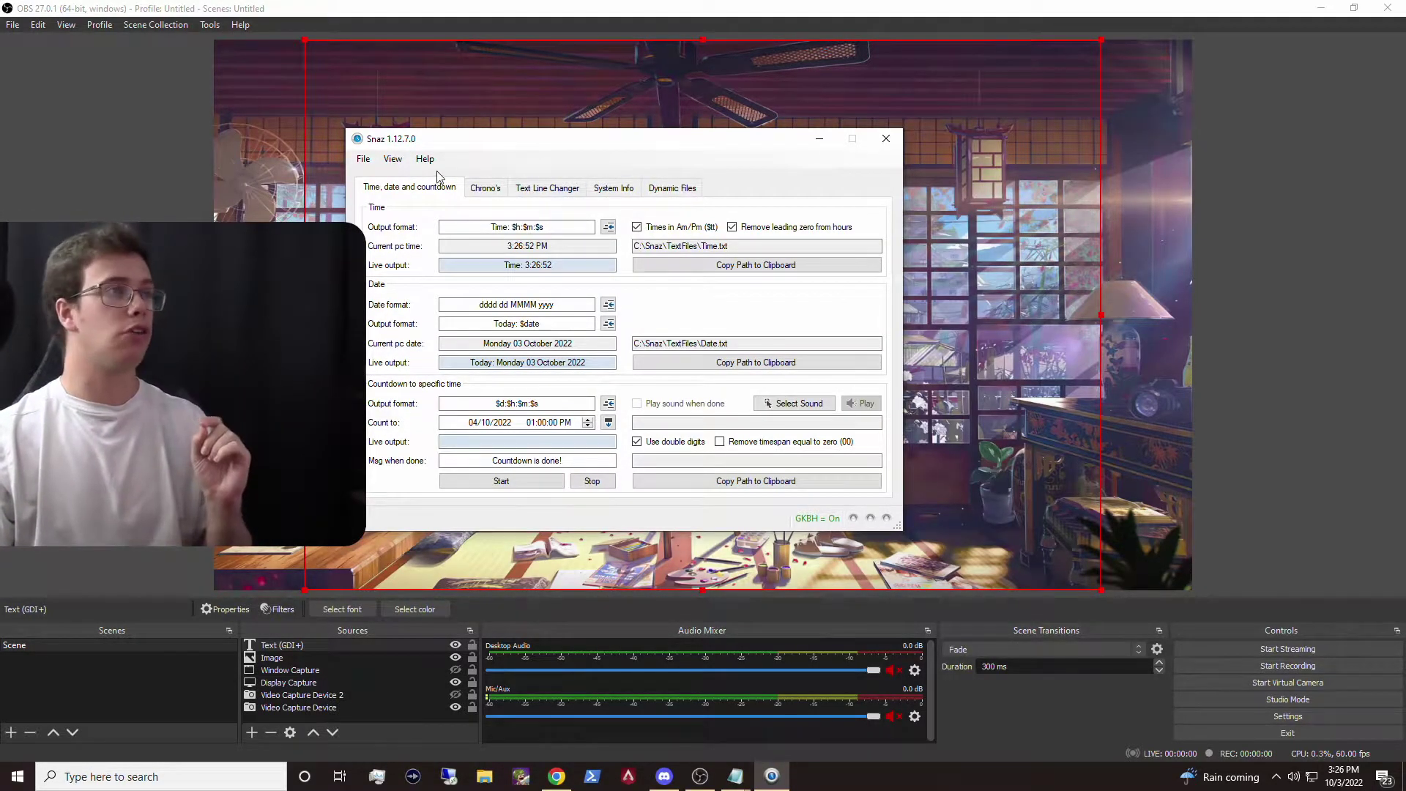
# On the Chrono's tab, change the Chrono Down output format word 'Stream' to 'Soon'
pyautogui.click(478, 192)
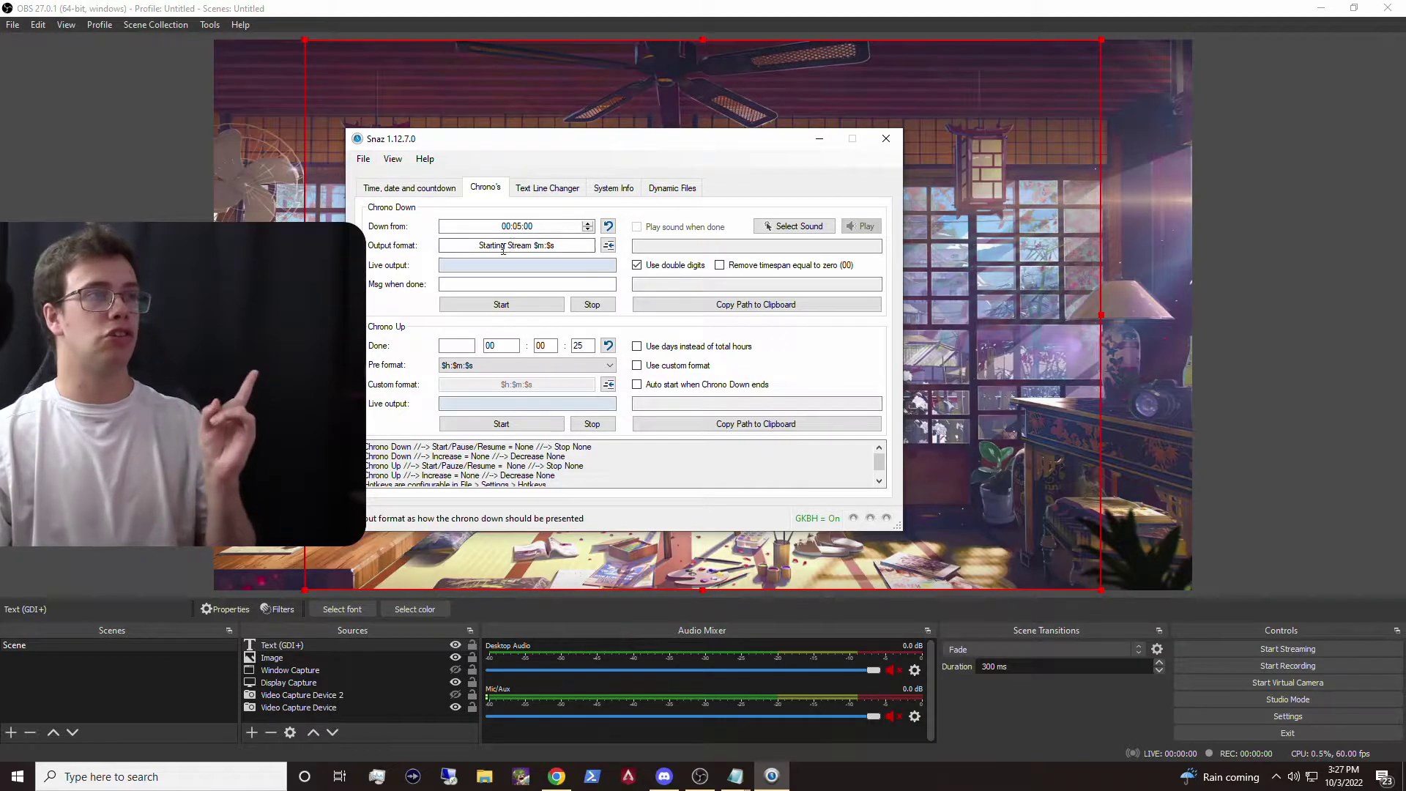
pyautogui.moveTo(531, 247)
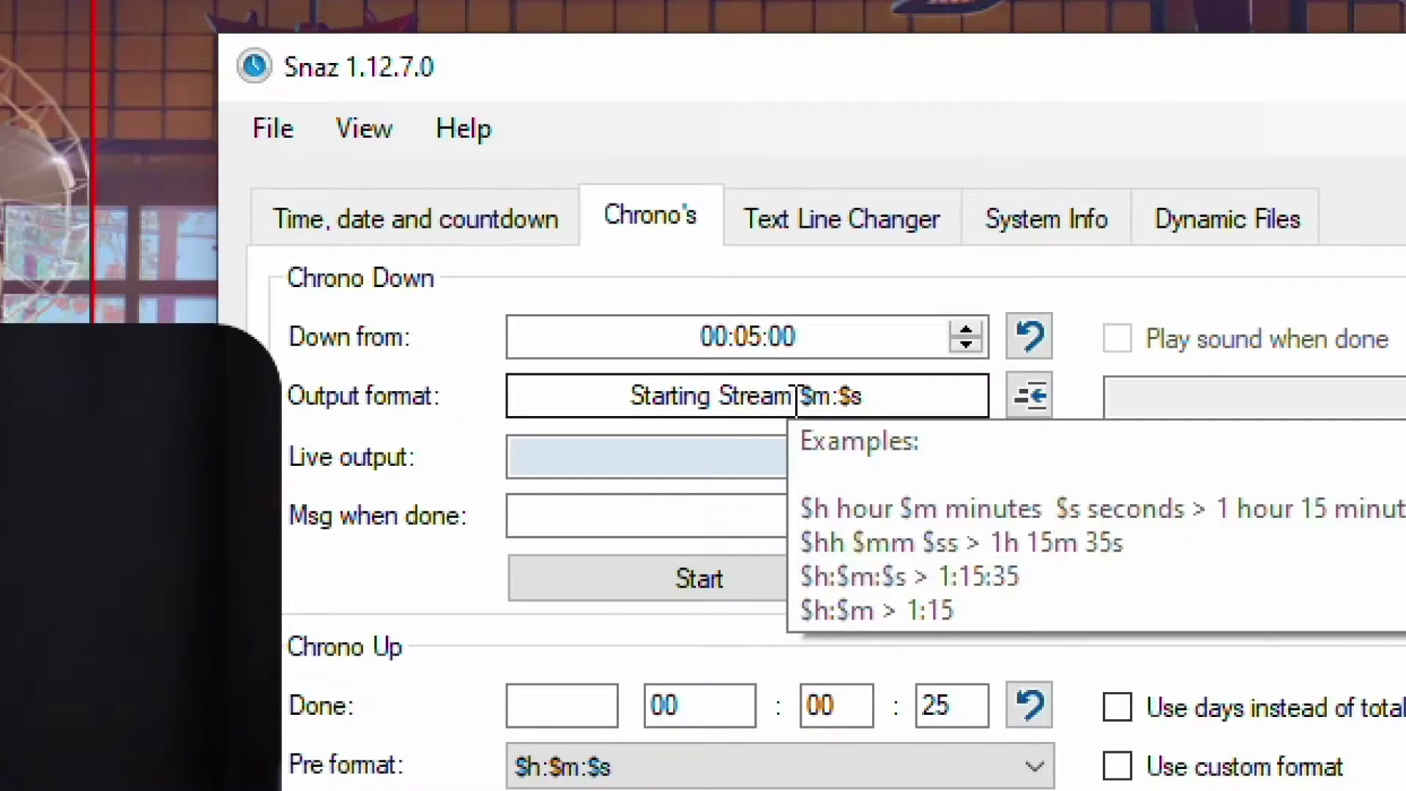
pyautogui.doubleClick(728, 413)
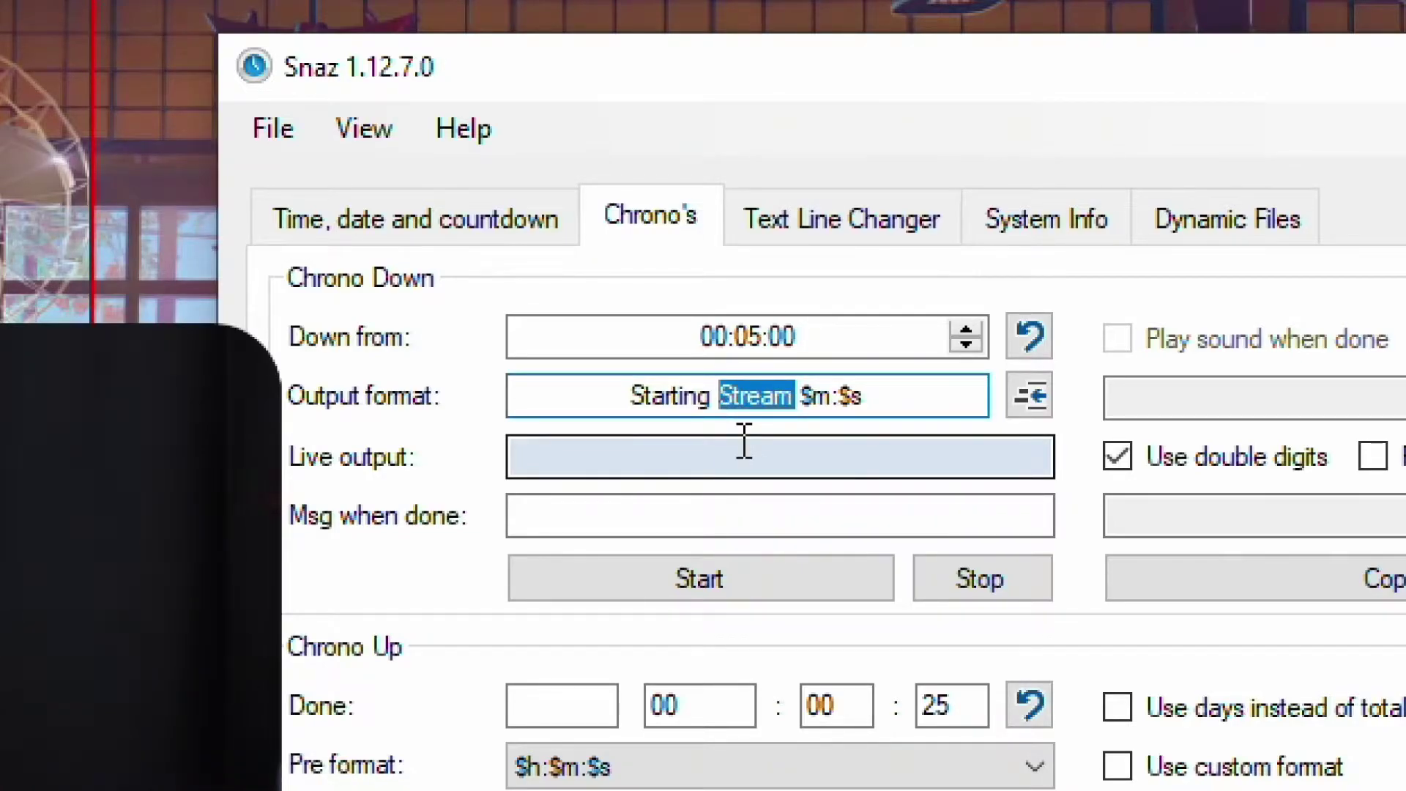
pyautogui.write('Soon')
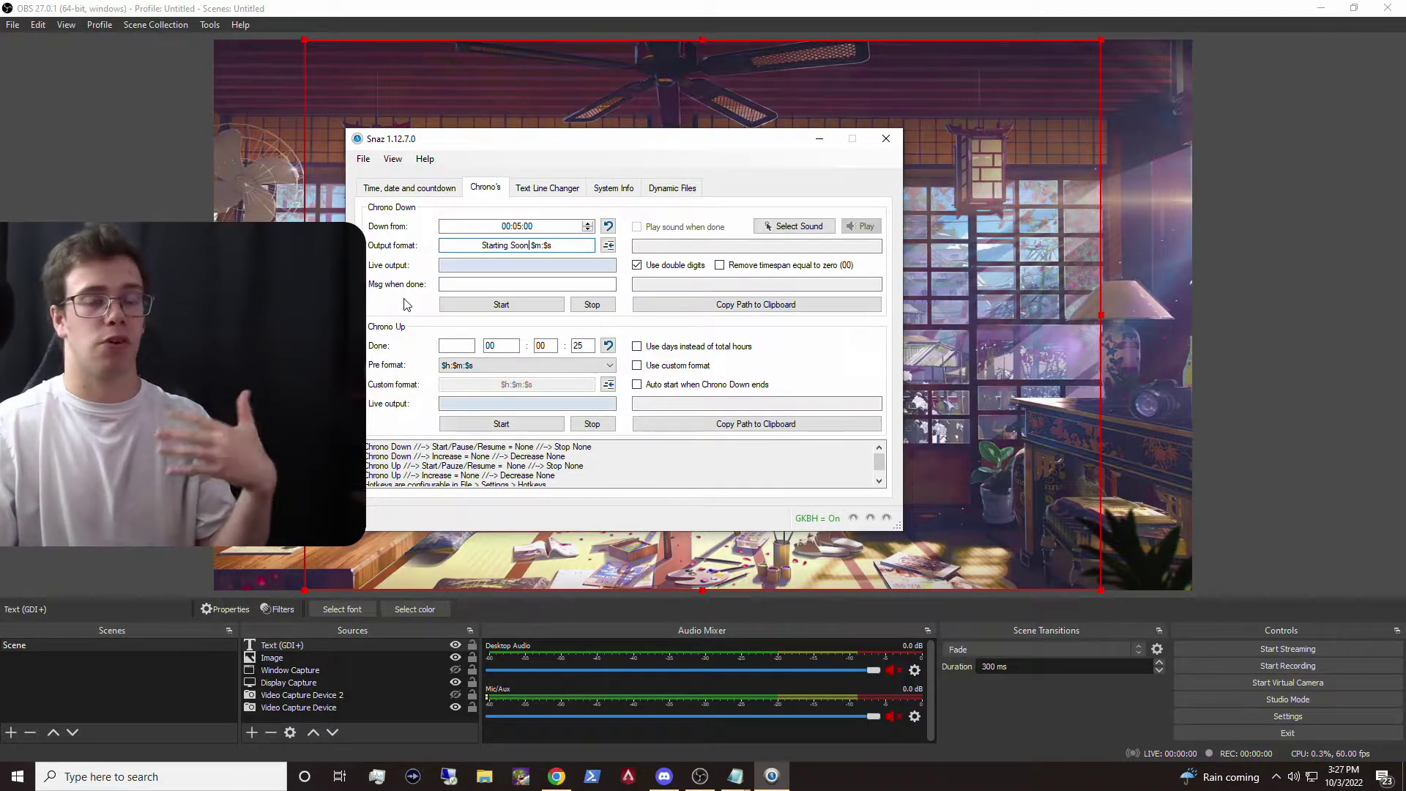
# Start the 00:05:00 Chrono Down and paste its ChronoDown file path into Notepad
pyautogui.click(452, 306)
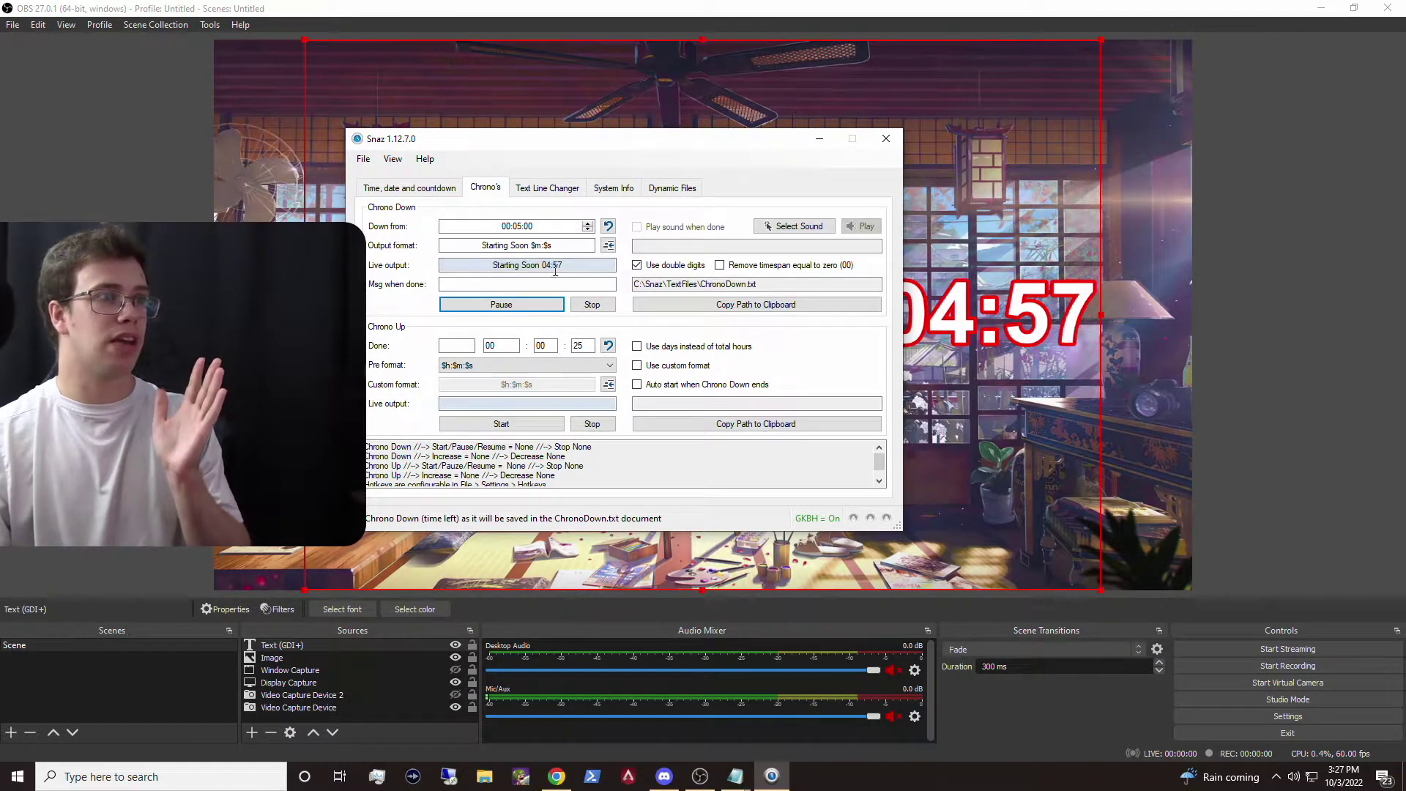
pyautogui.click(704, 313)
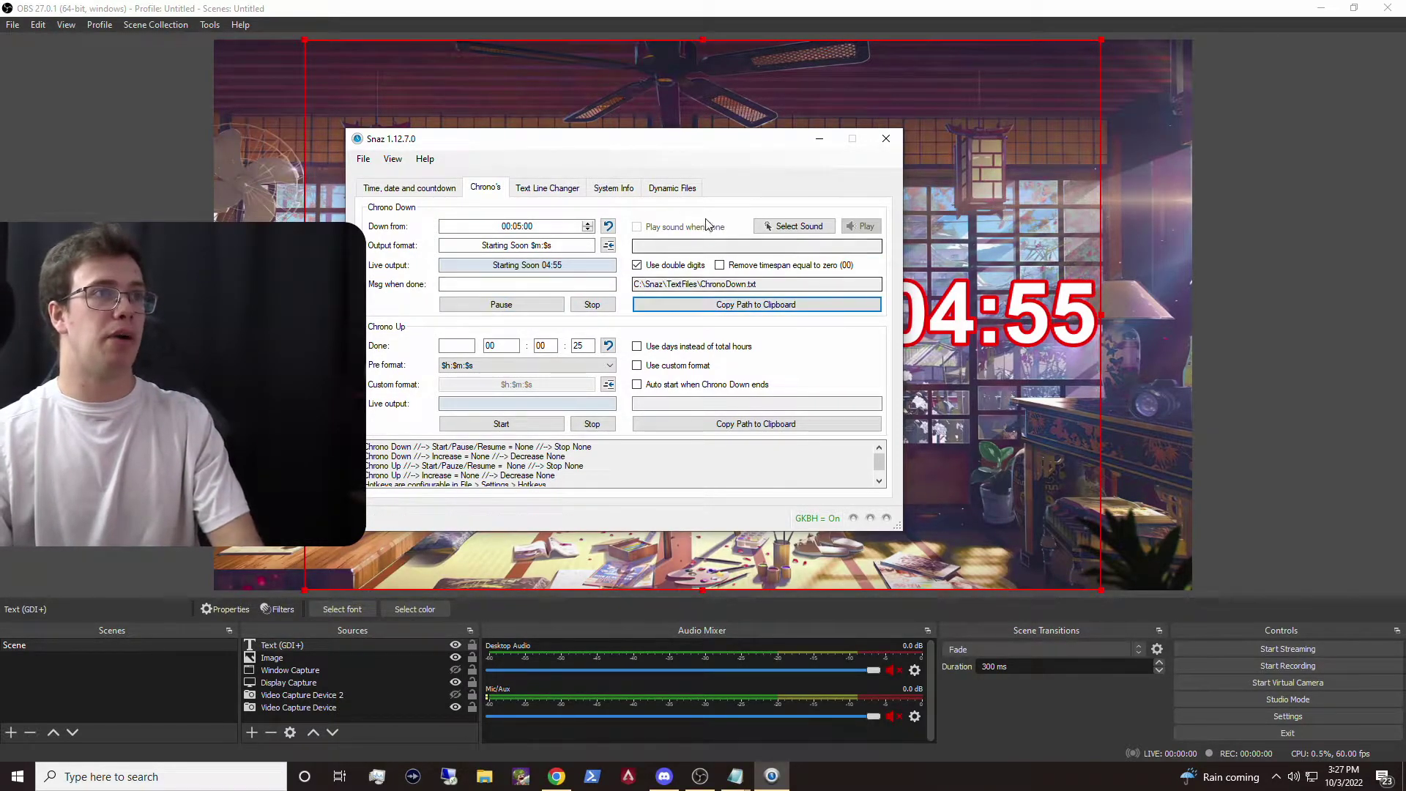
pyautogui.click(736, 776)
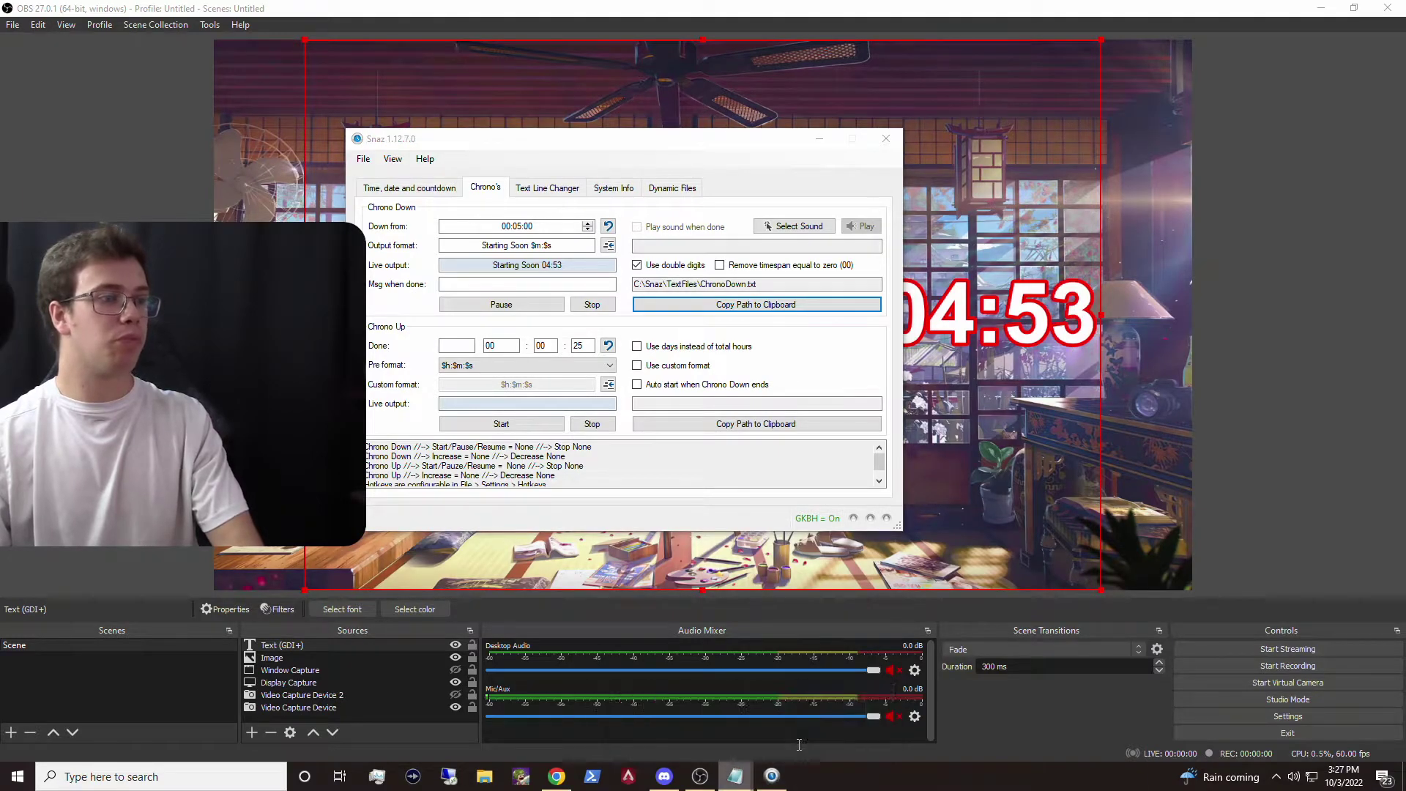
pyautogui.hotkey('ctrl', 'v')
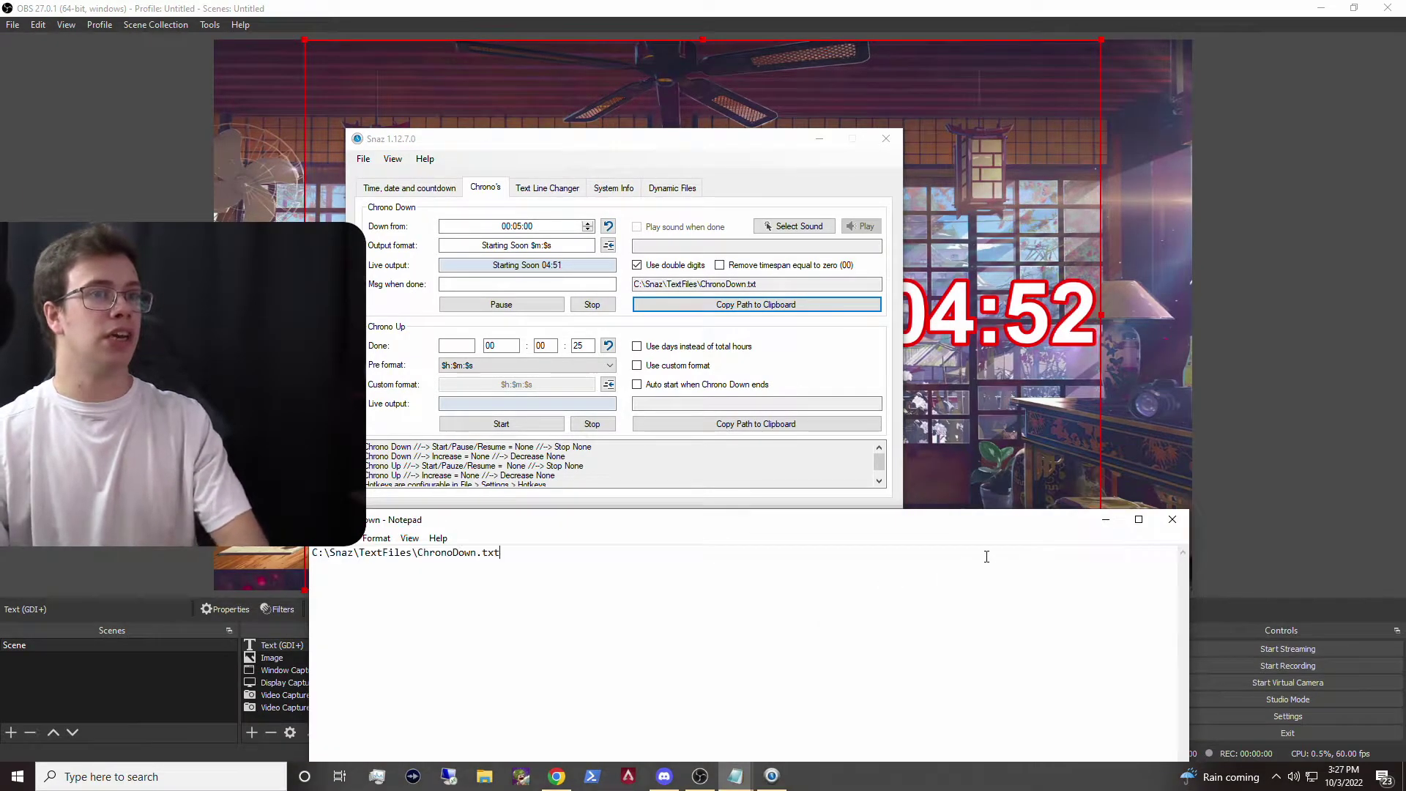
pyautogui.click(1105, 522)
pyautogui.click(373, 598)
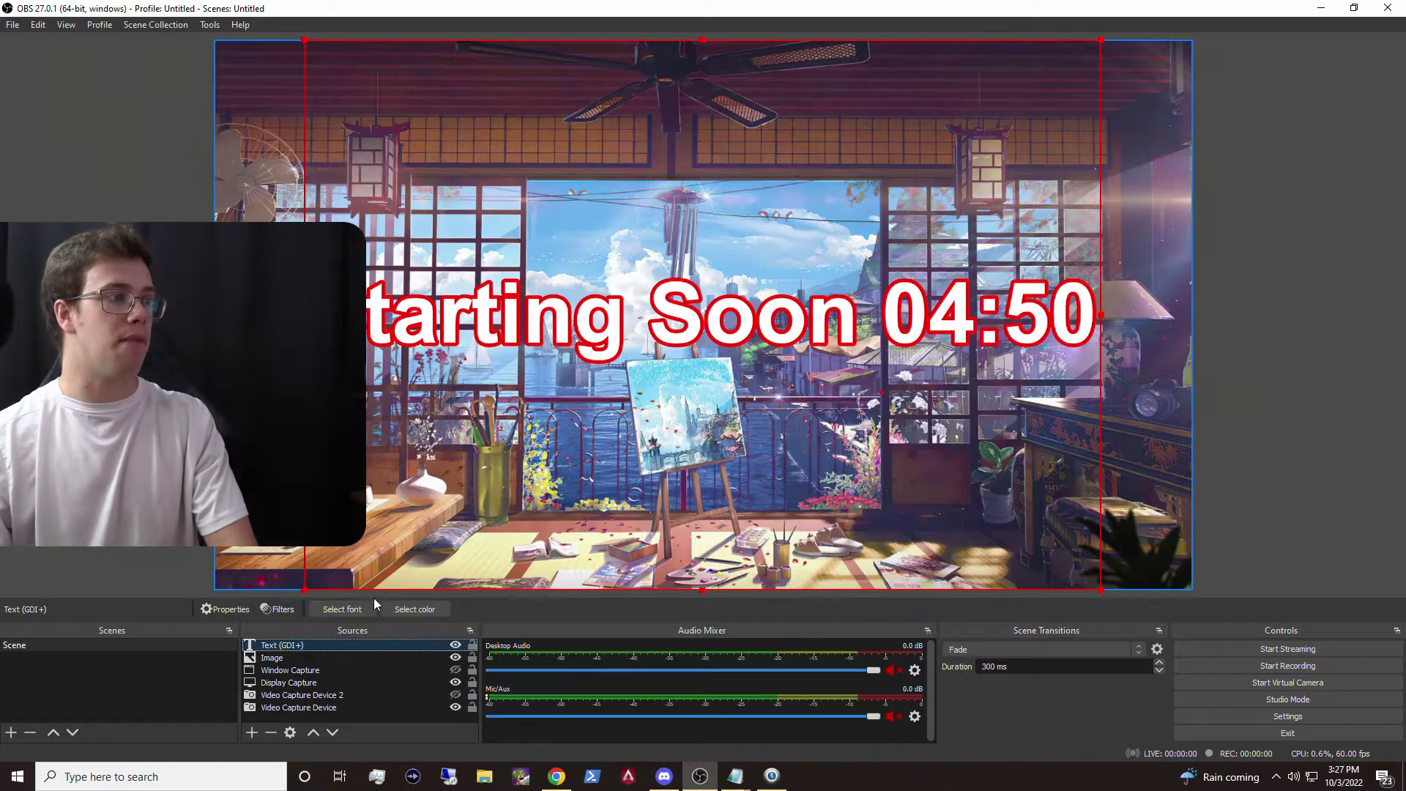
# Set the OBS text source to read Snaz's ChronoDown.txt file
pyautogui.doubleClick(324, 644)
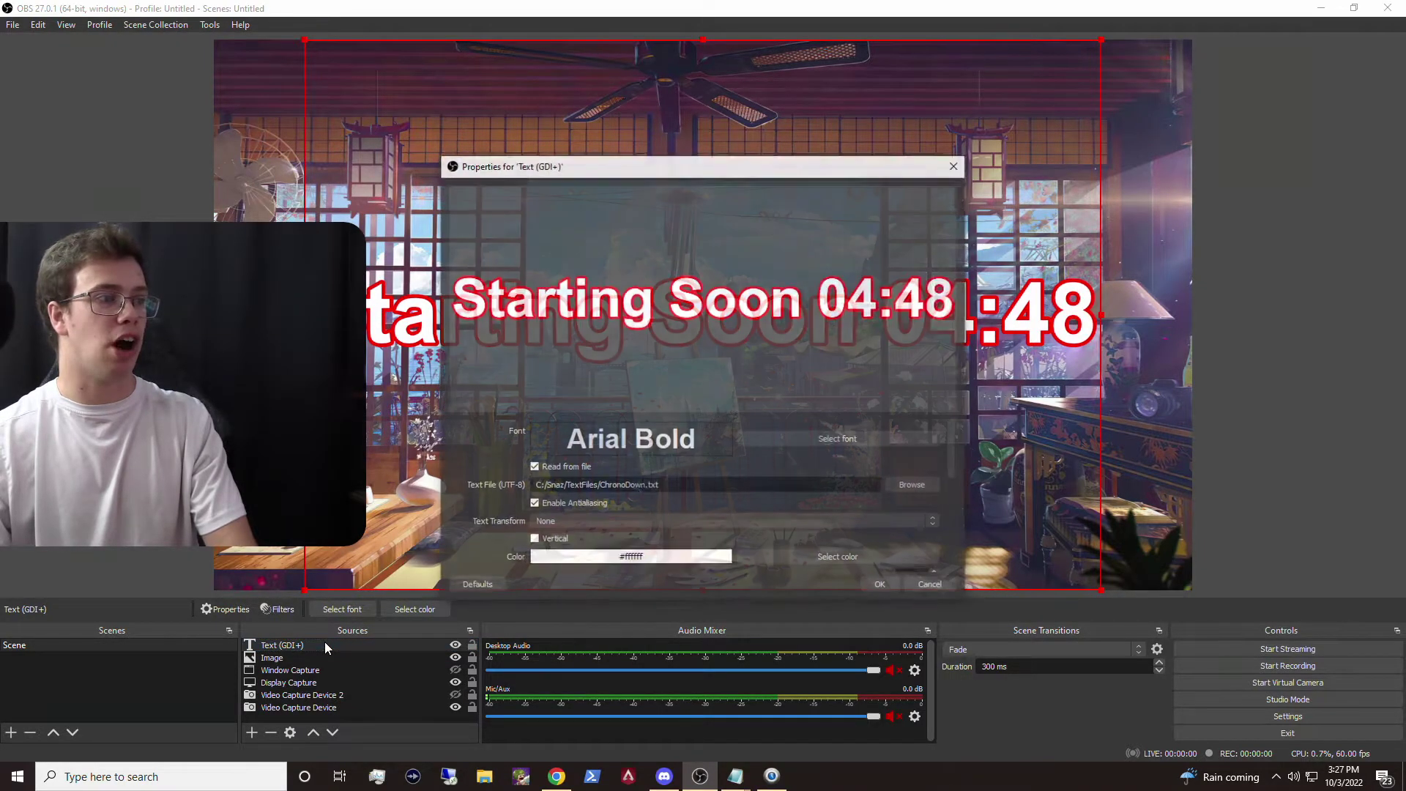
pyautogui.click(934, 486)
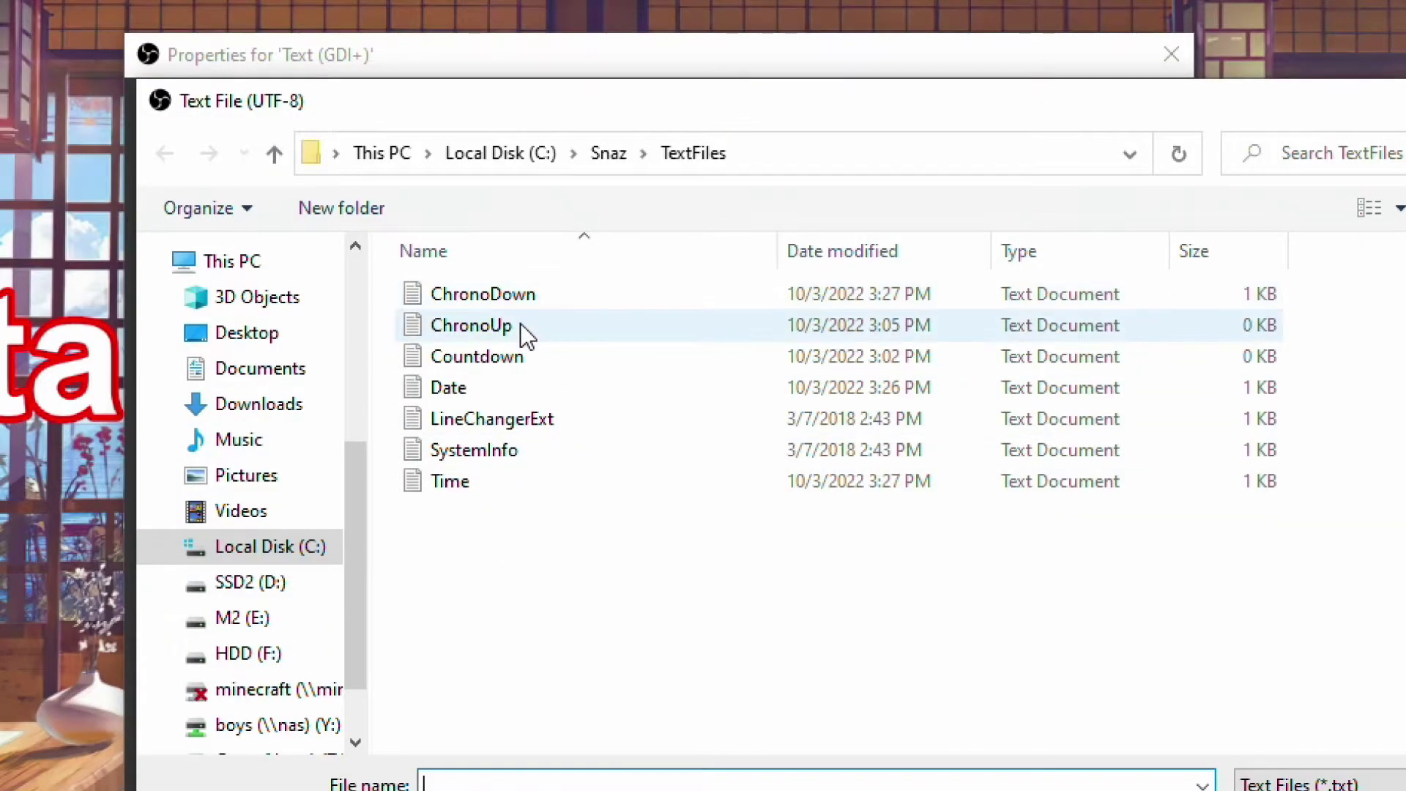
pyautogui.click(526, 303)
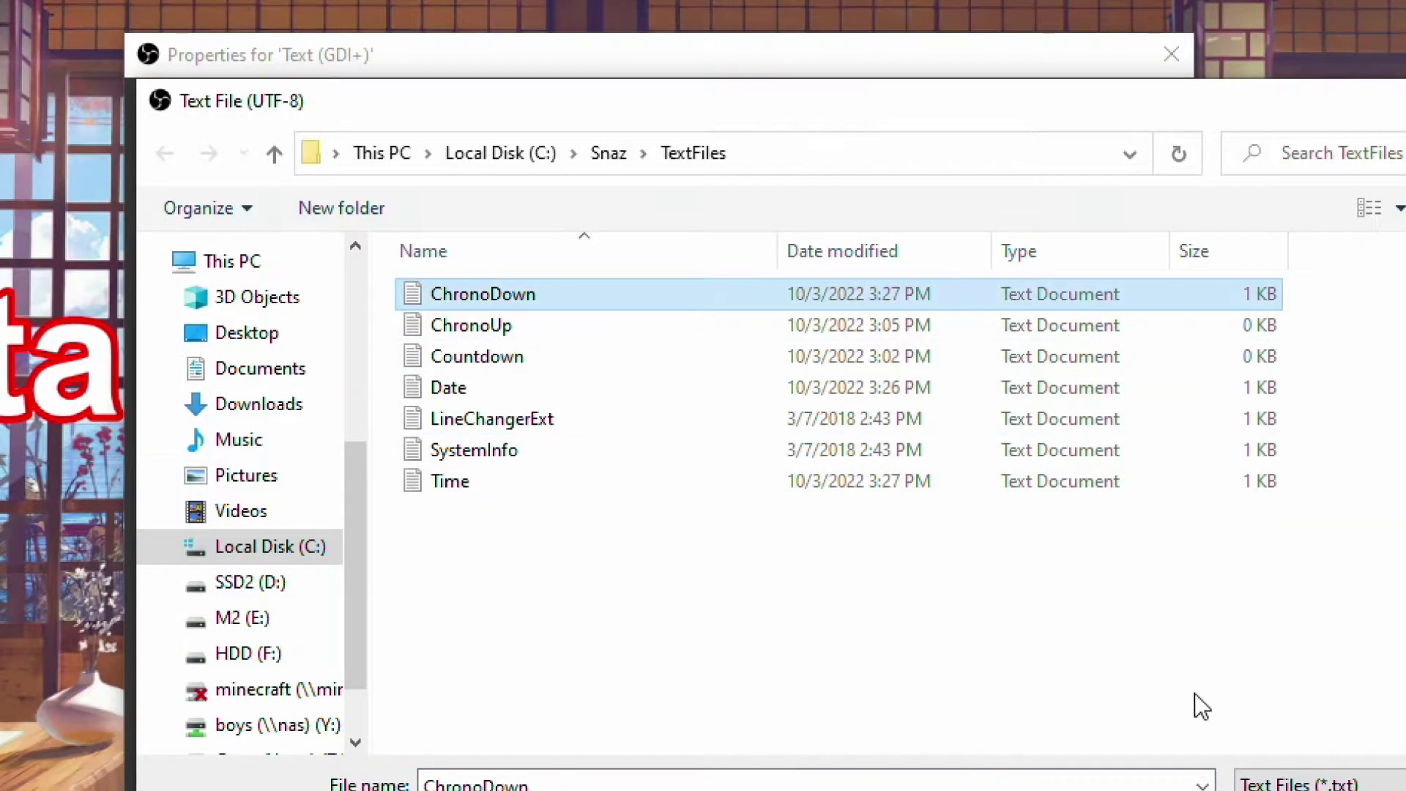
pyautogui.click(1311, 790)
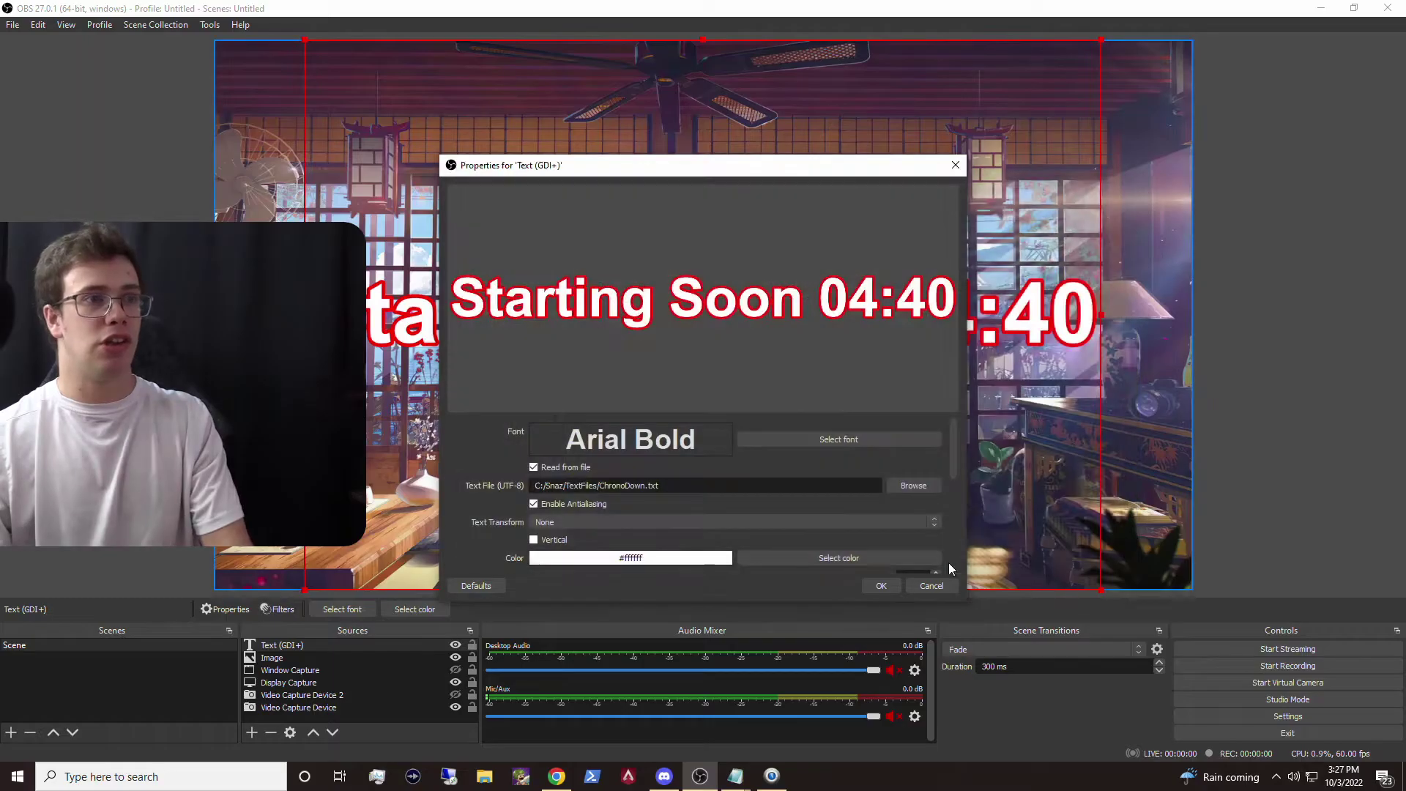
pyautogui.click(881, 586)
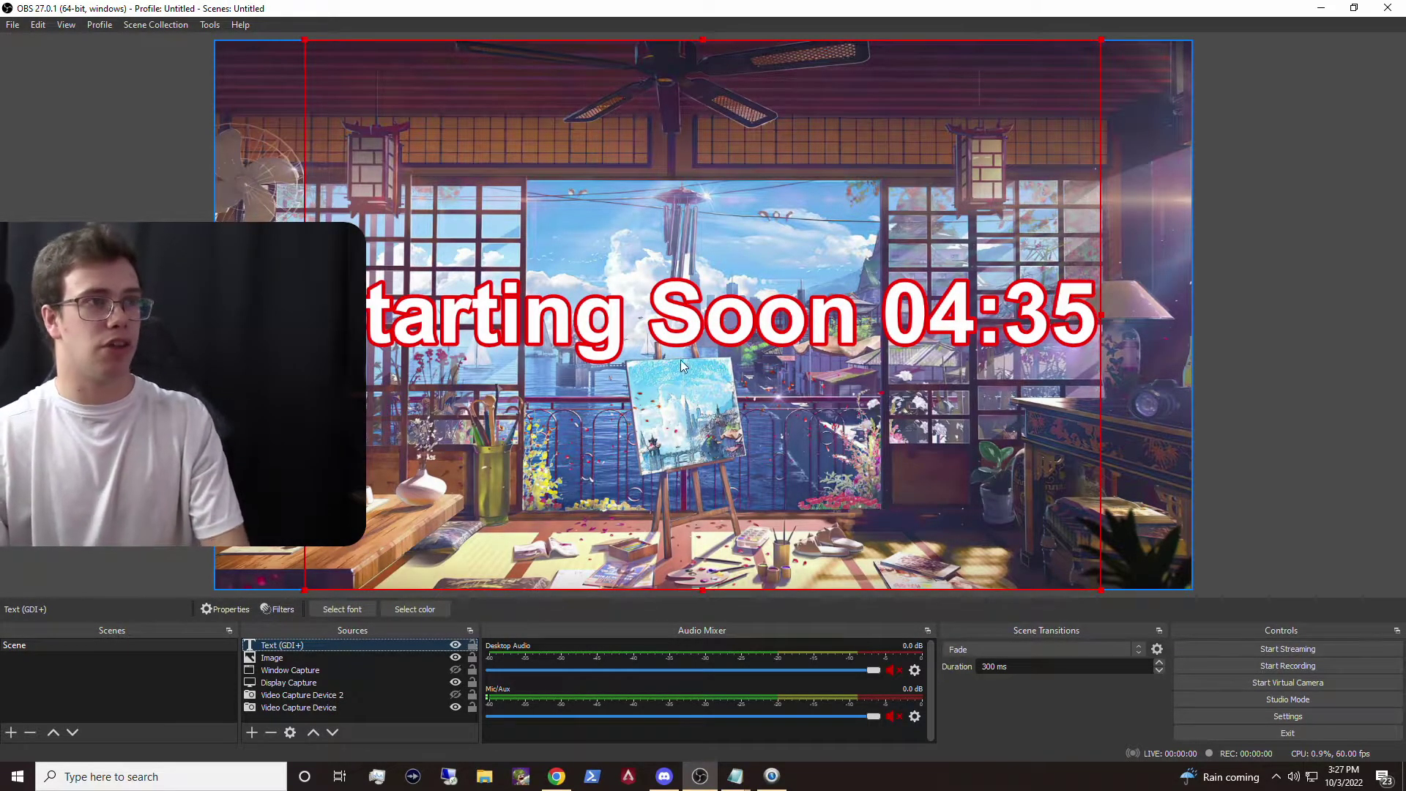
# Switch the text source to the ChronoUp.txt file and bring Snaz back to the front
pyautogui.doubleClick(342, 645)
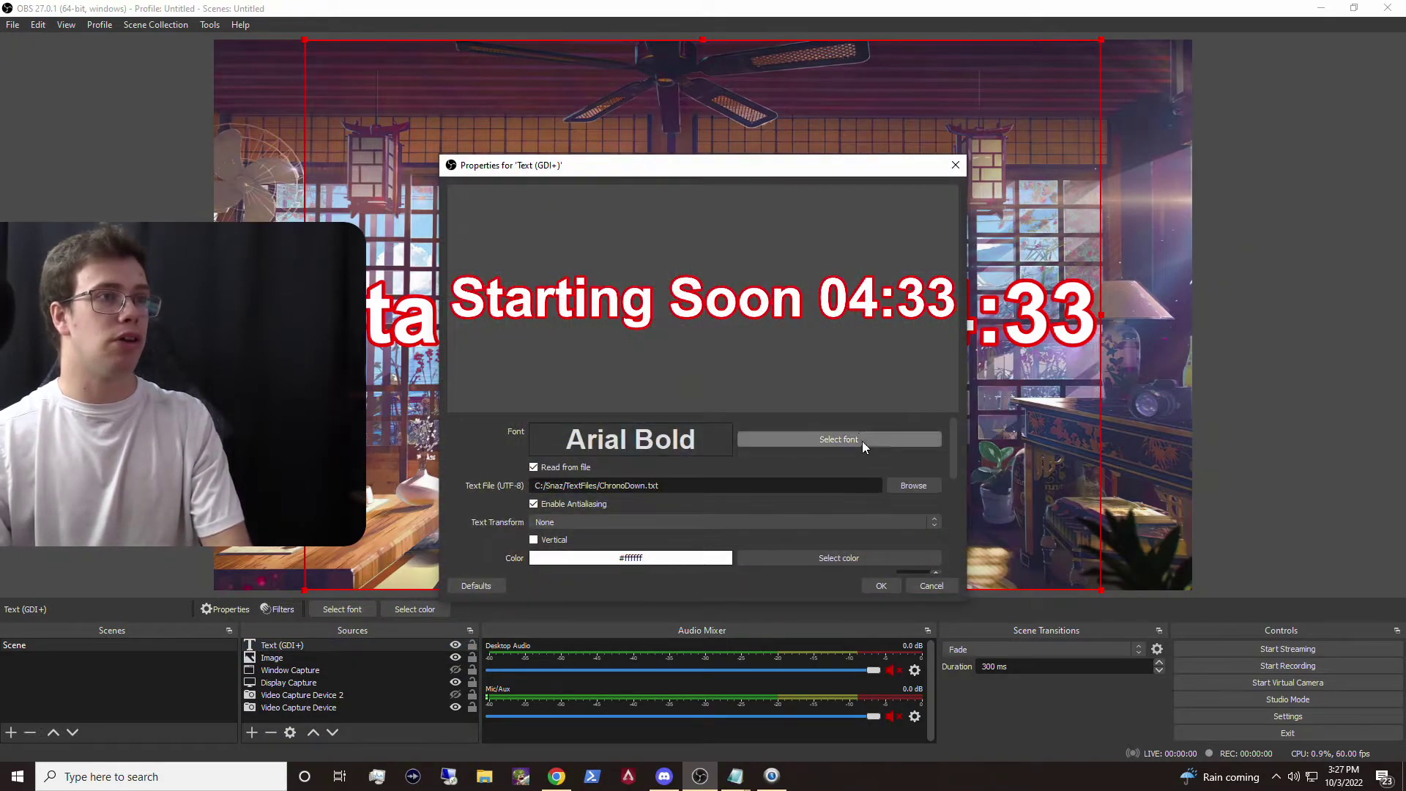
pyautogui.click(913, 485)
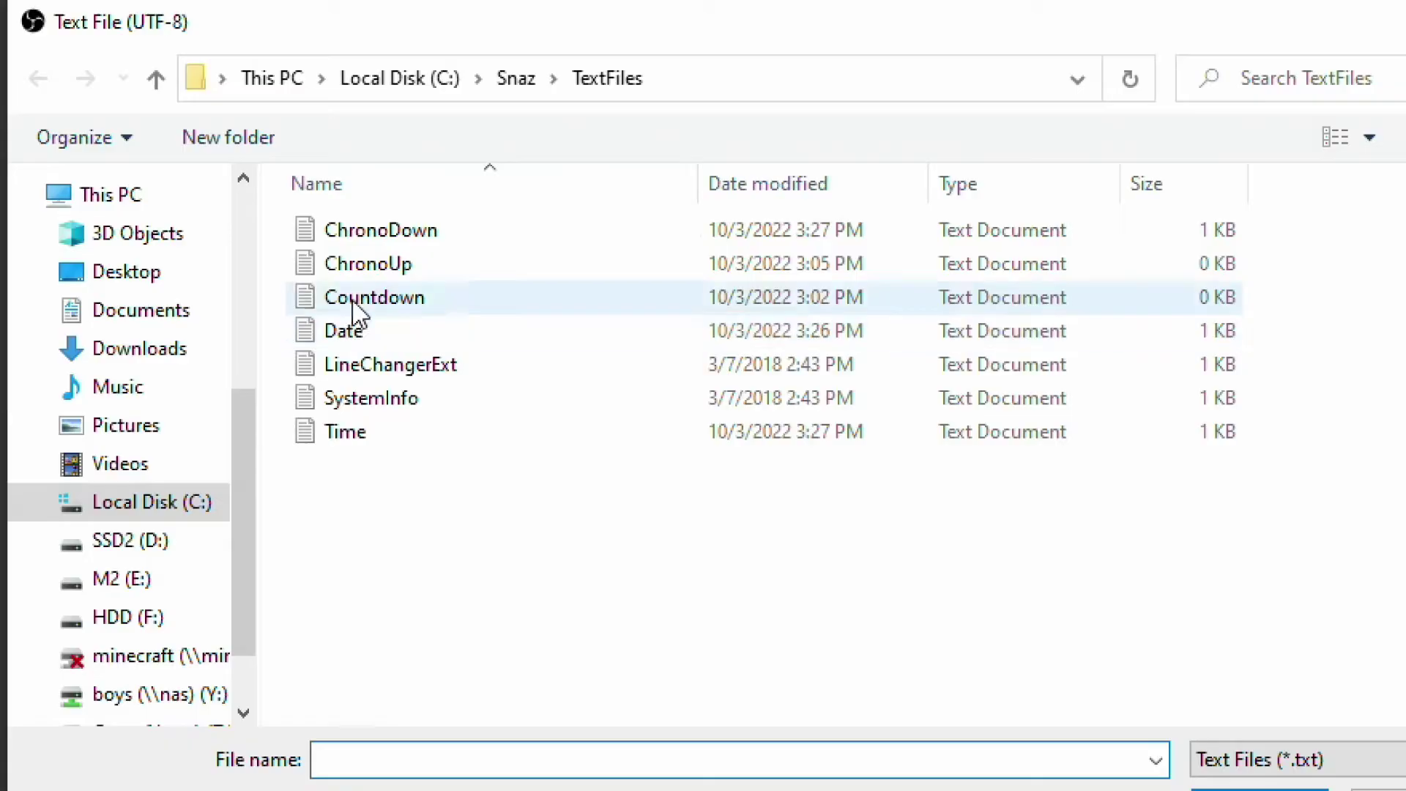
pyautogui.click(631, 296)
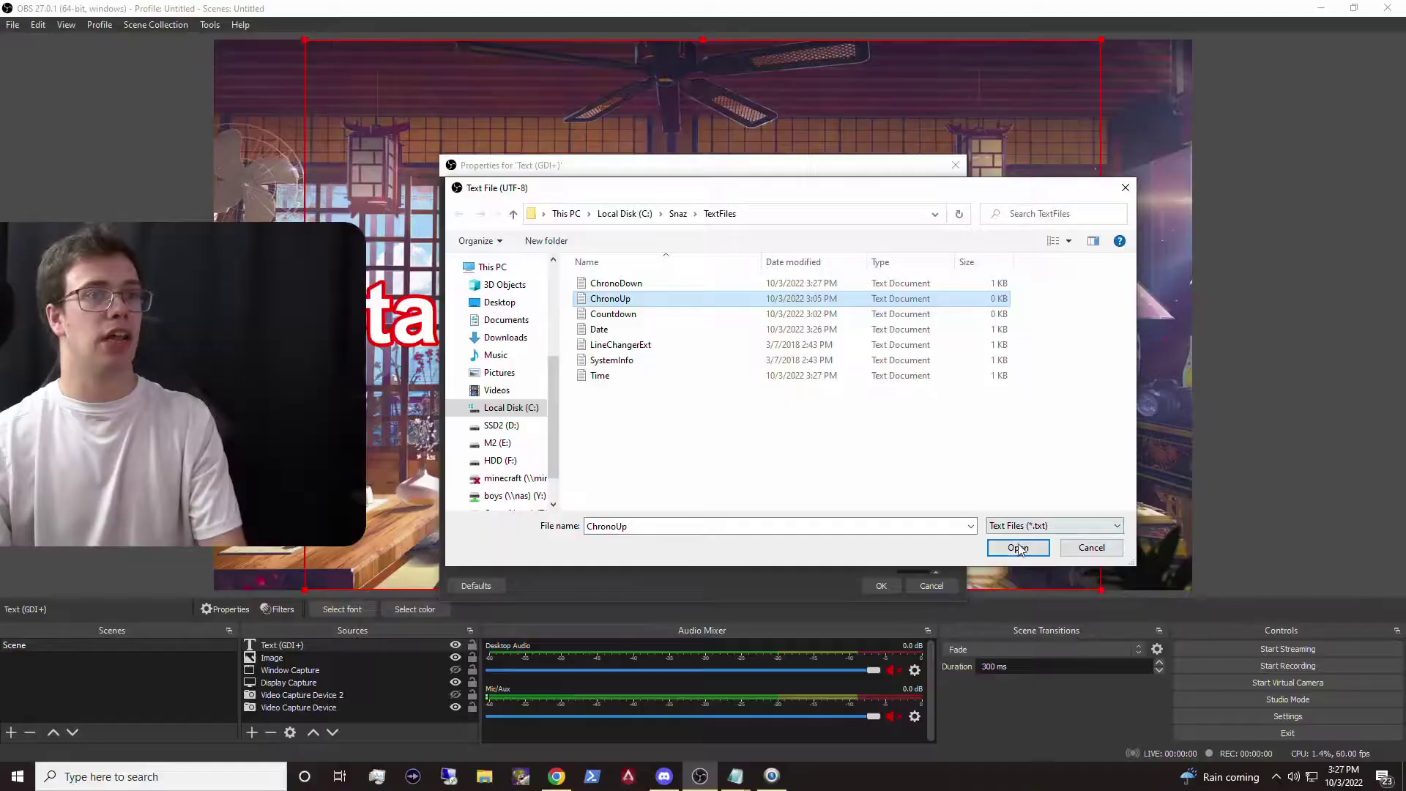
pyautogui.click(1018, 546)
pyautogui.click(881, 590)
pyautogui.click(771, 776)
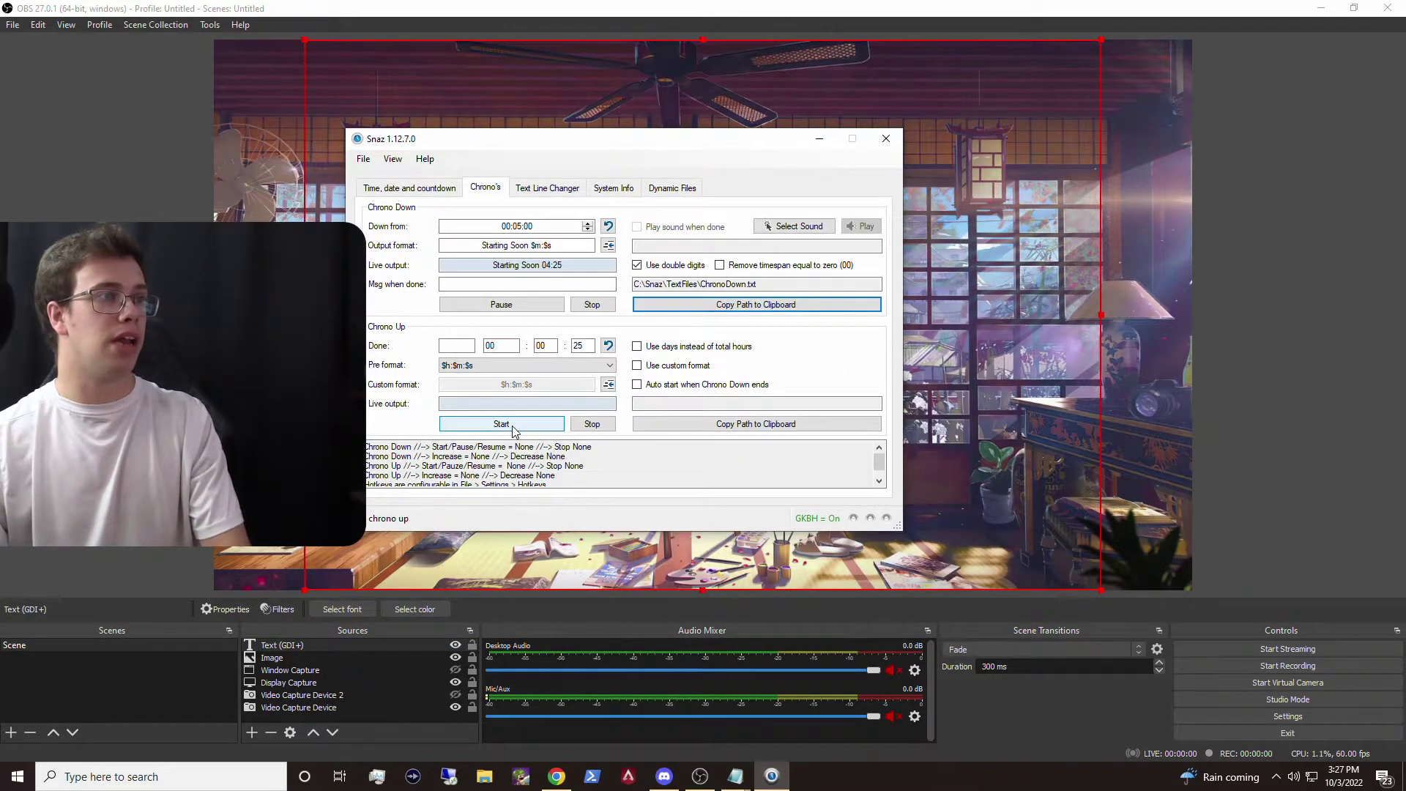
# Set the Chrono Up seconds to 0, start the count-up timer, and minimise Snaz
pyautogui.click(579, 345)
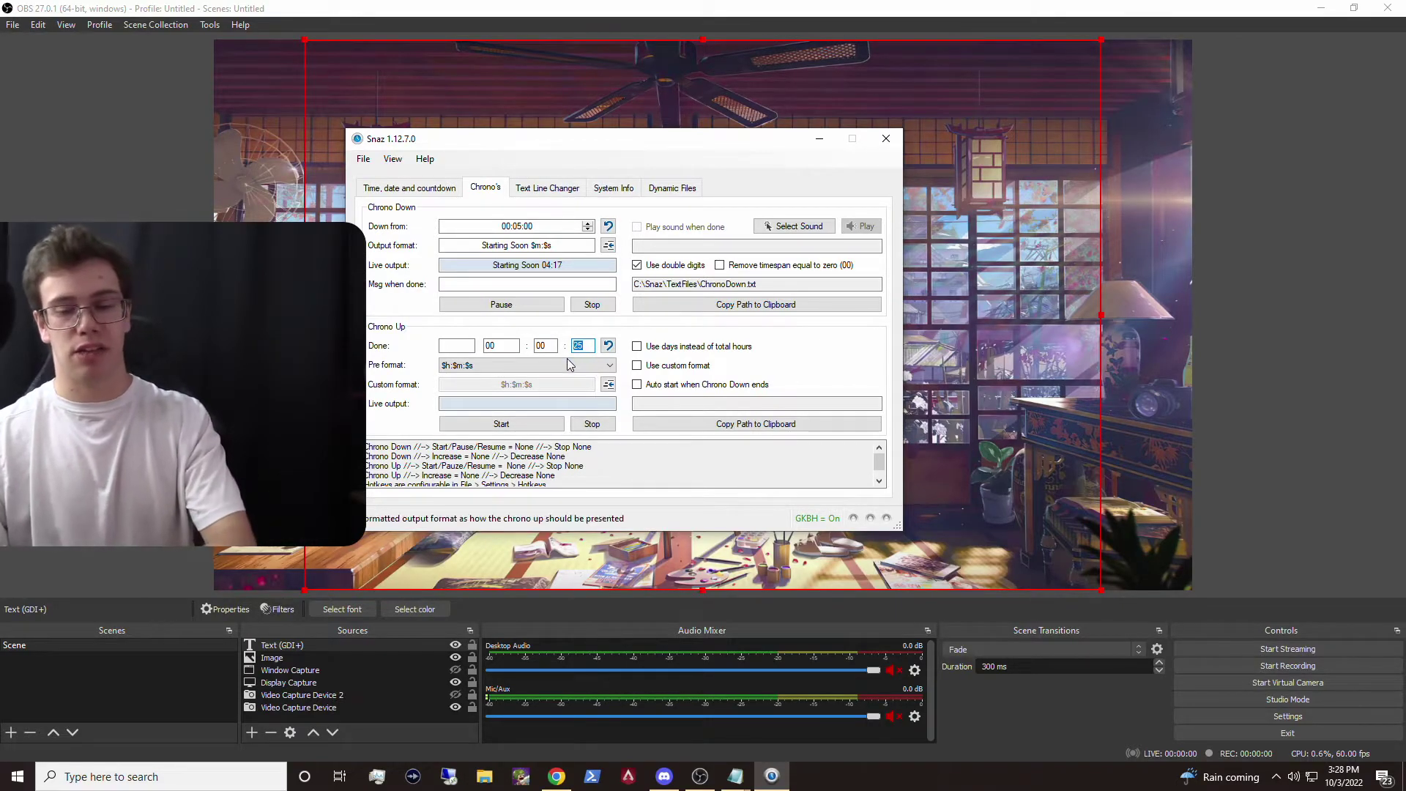
pyautogui.write('00')
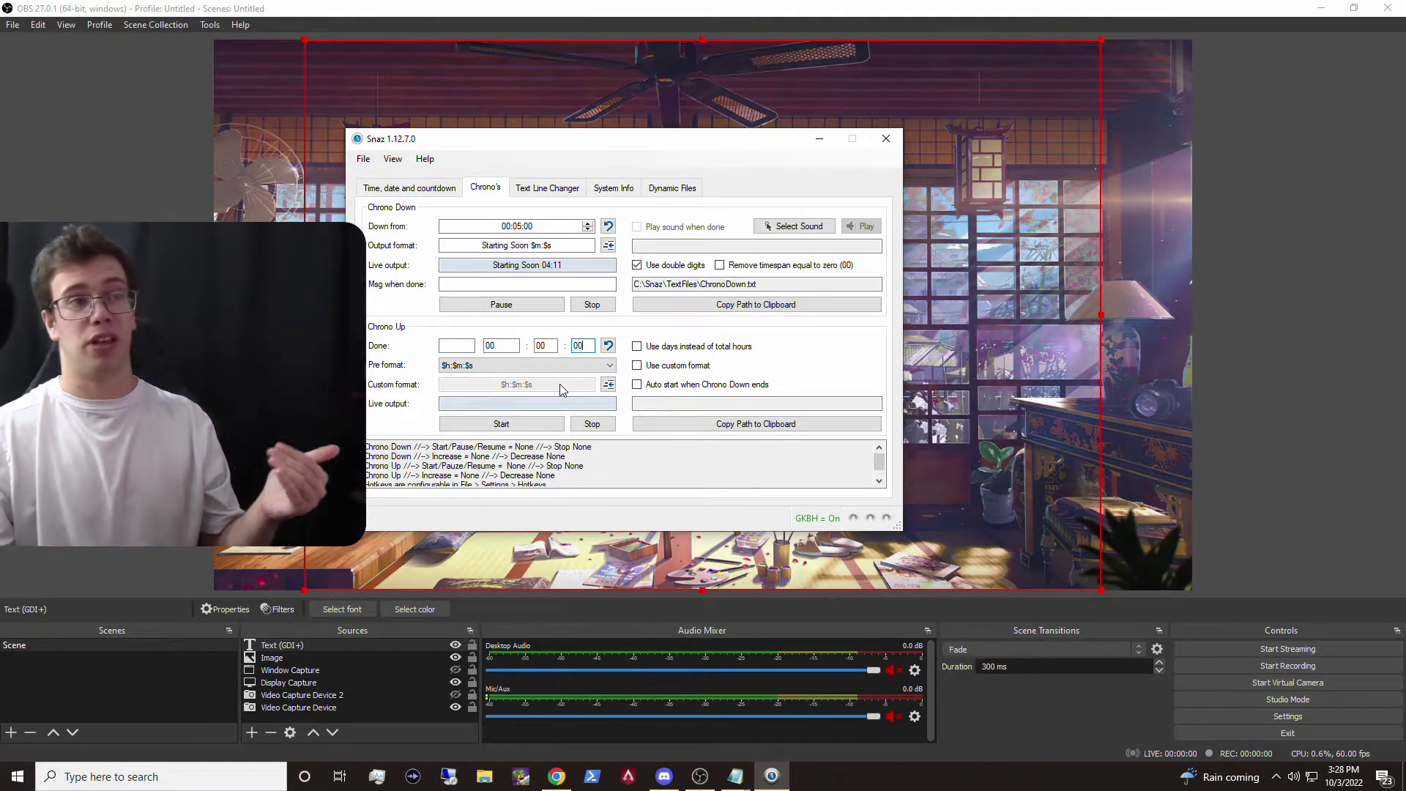
pyautogui.click(531, 423)
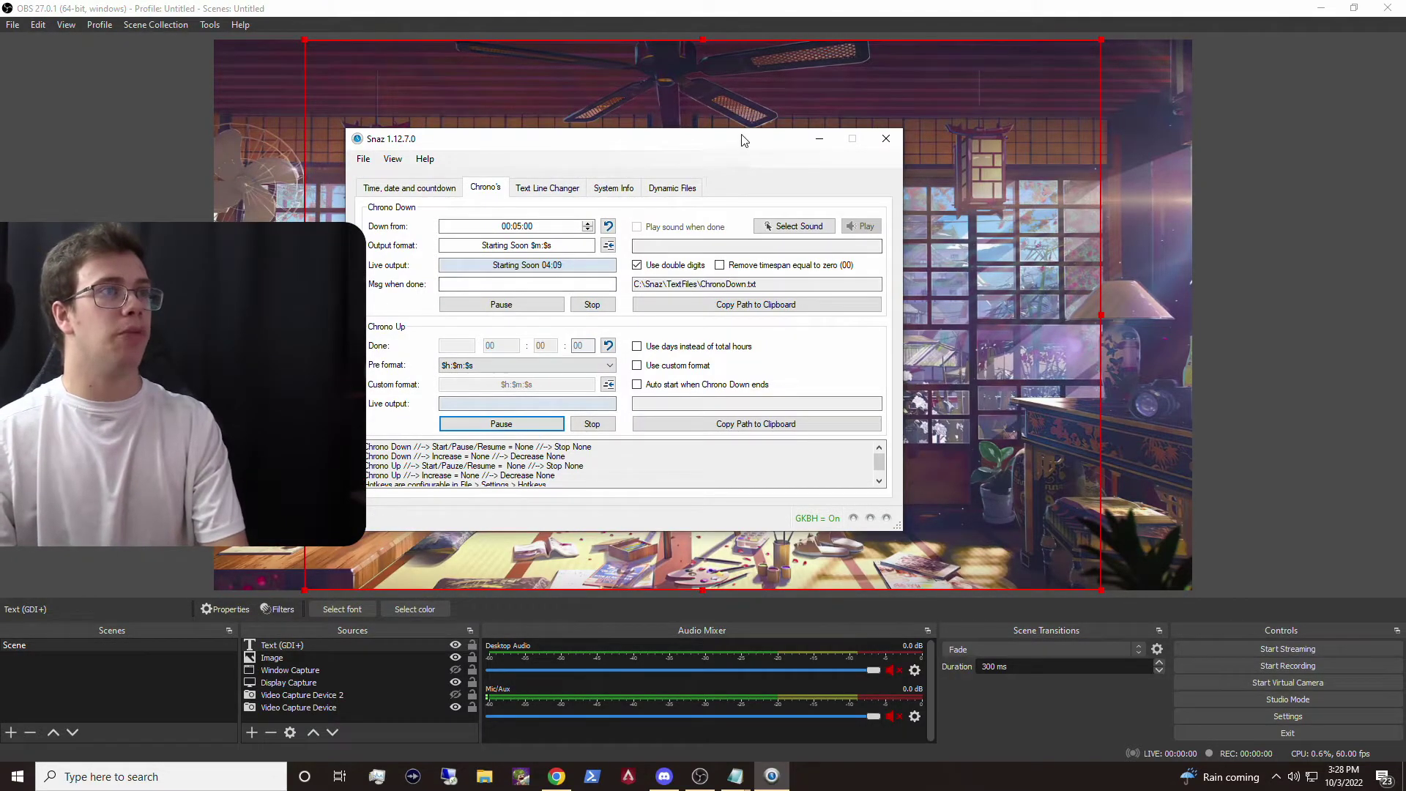
pyautogui.moveTo(743, 139); pyautogui.dragTo(766, 338)
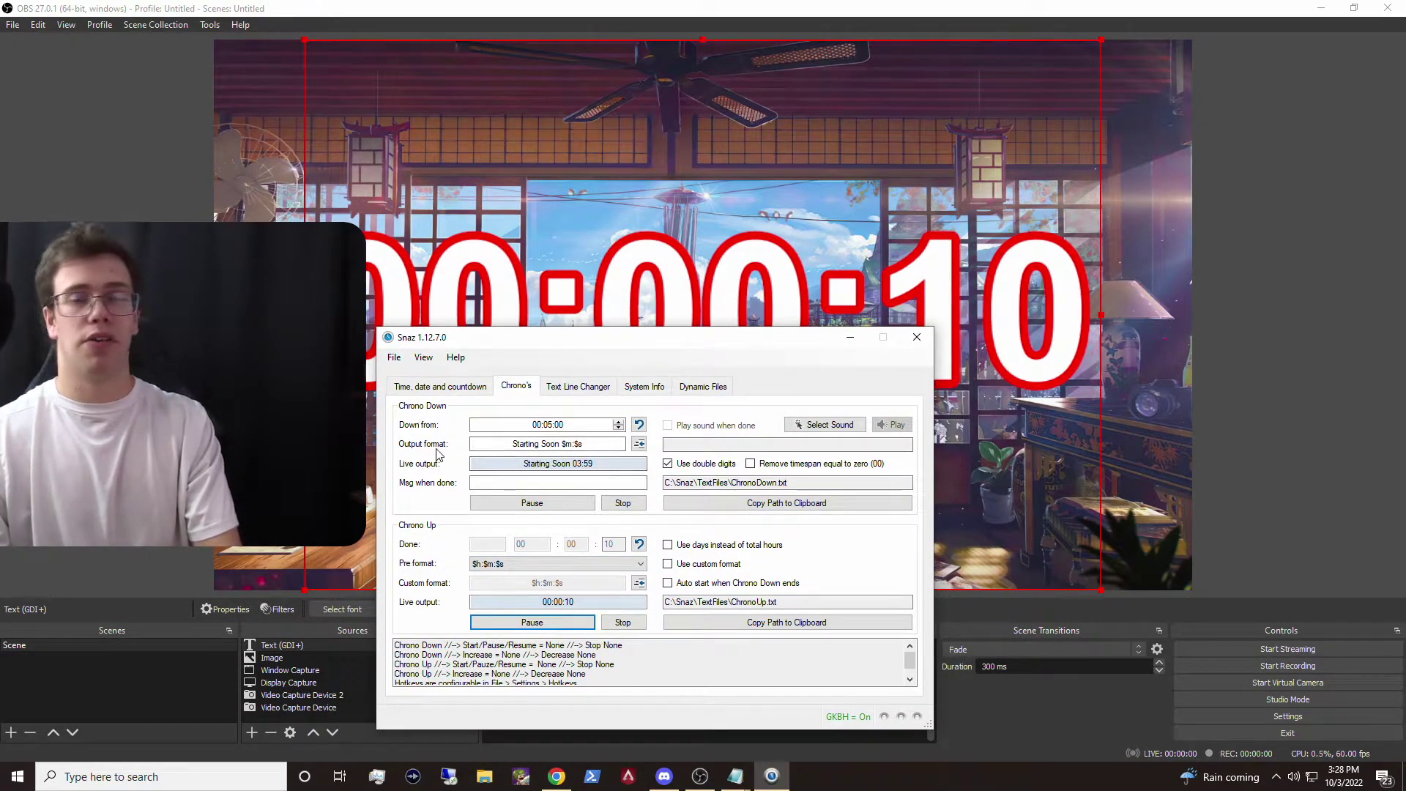
pyautogui.click(448, 388)
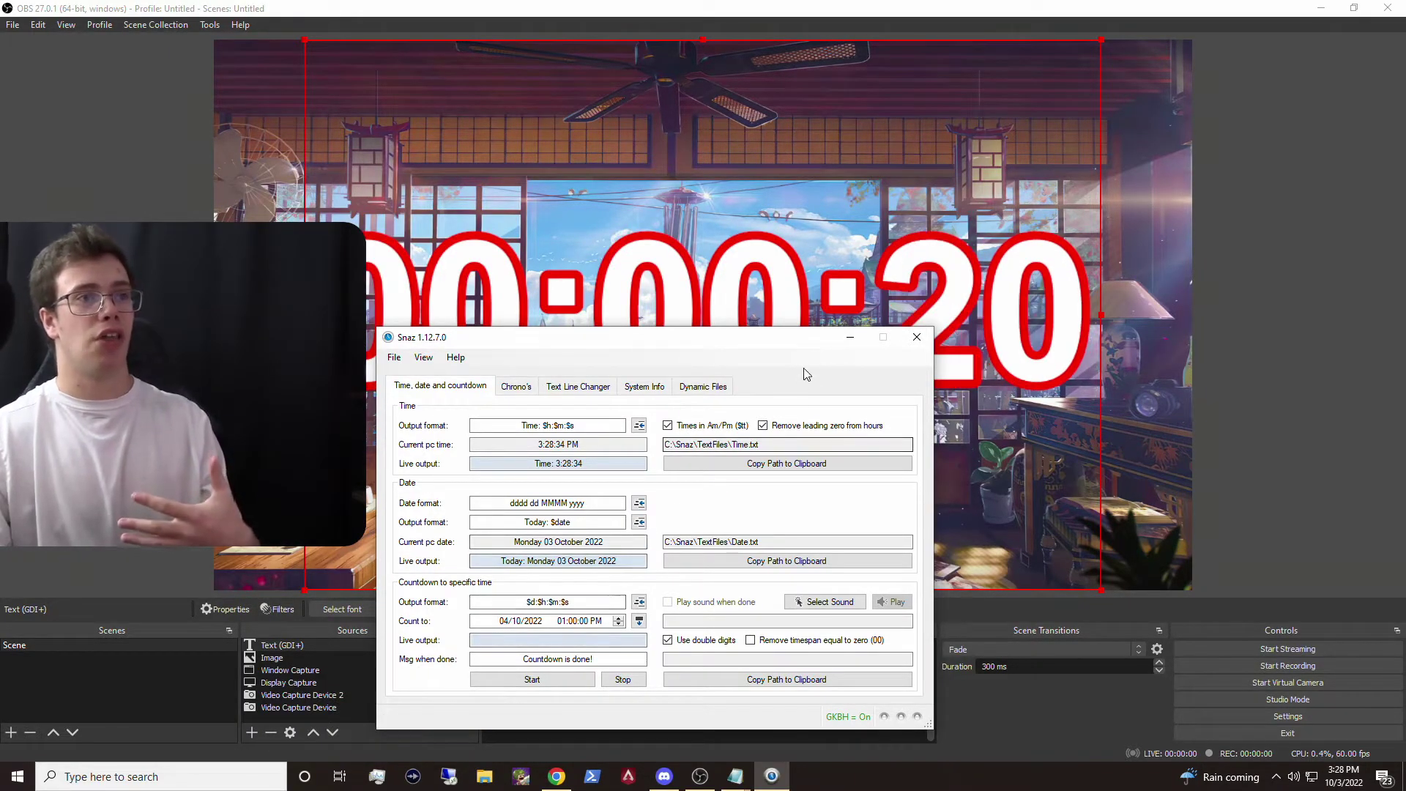
pyautogui.click(850, 337)
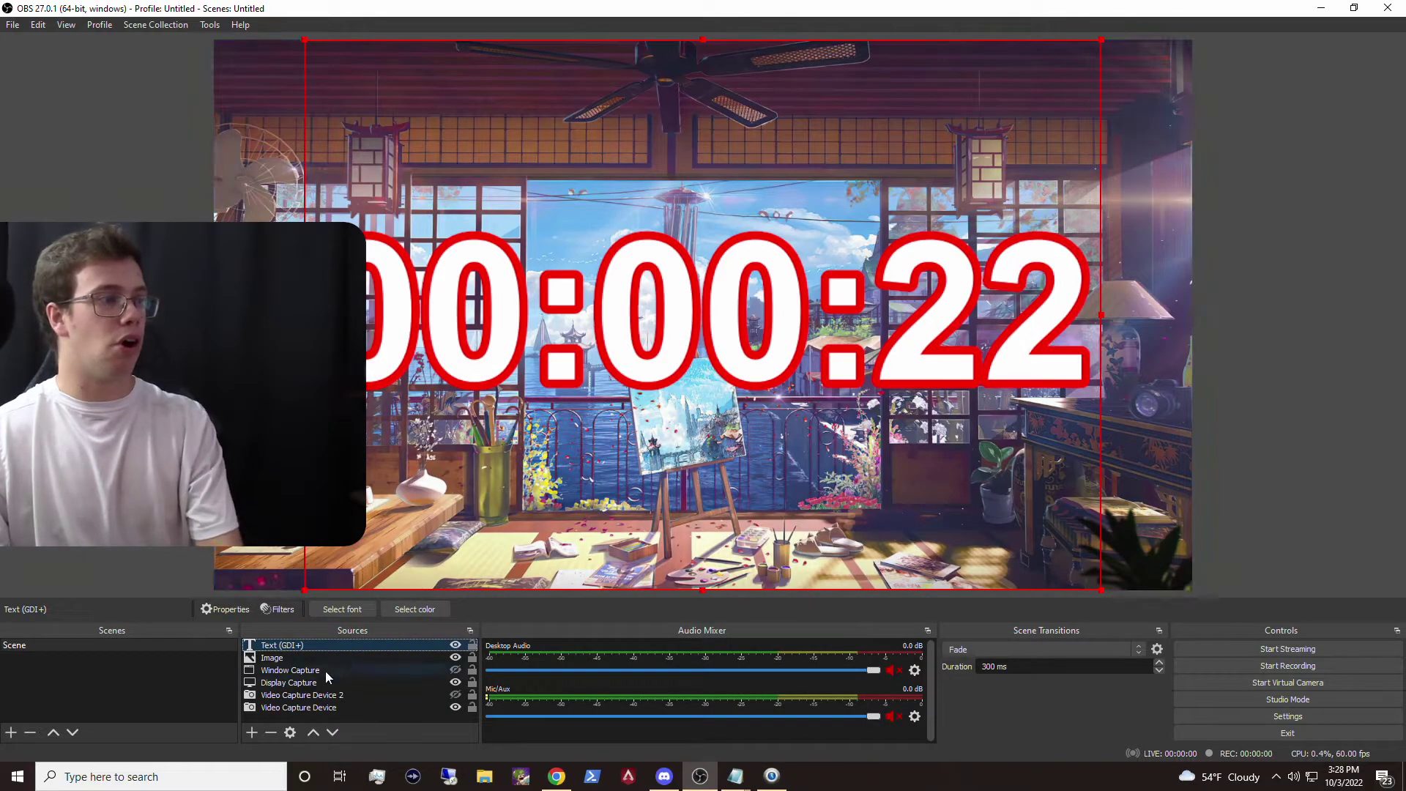
pyautogui.doubleClick(342, 645)
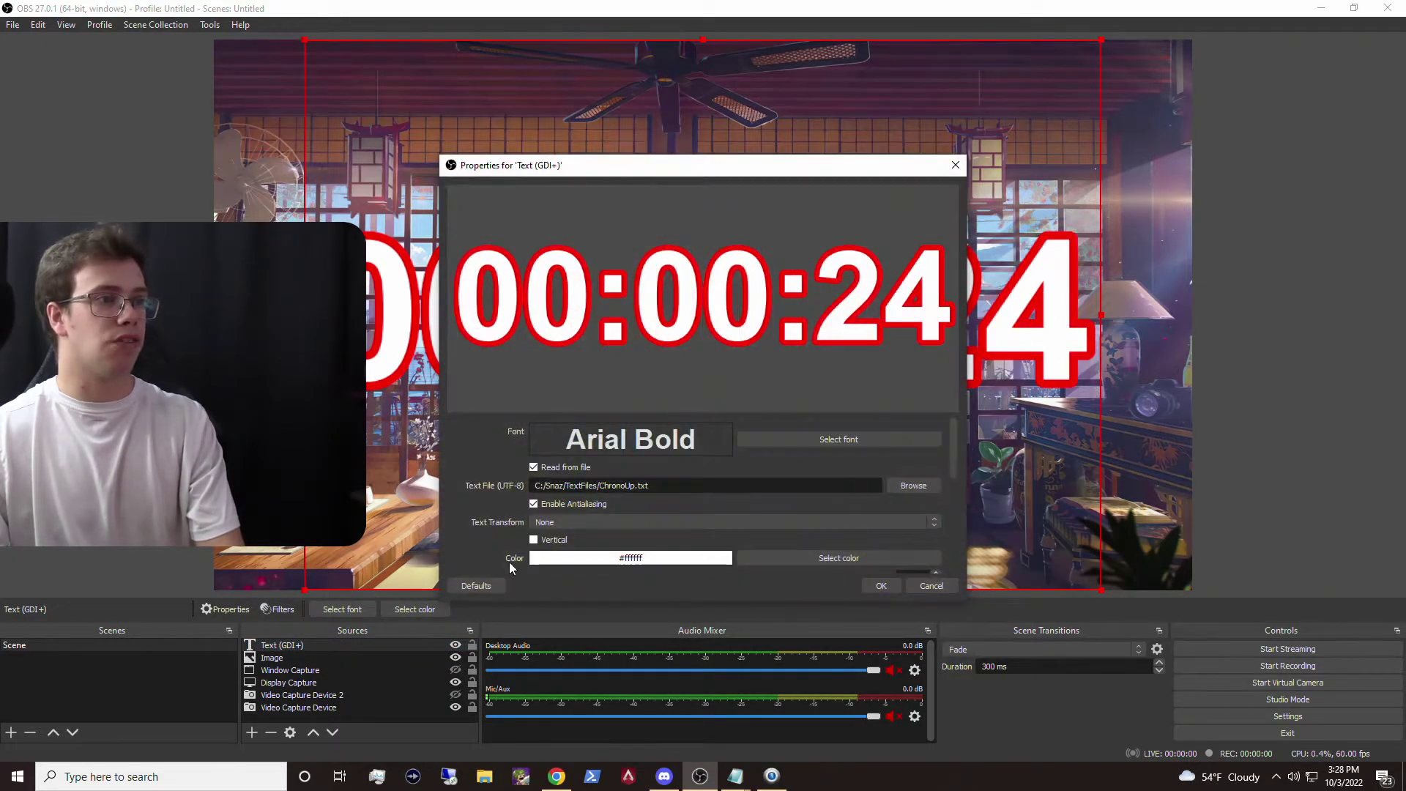
pyautogui.click(832, 441)
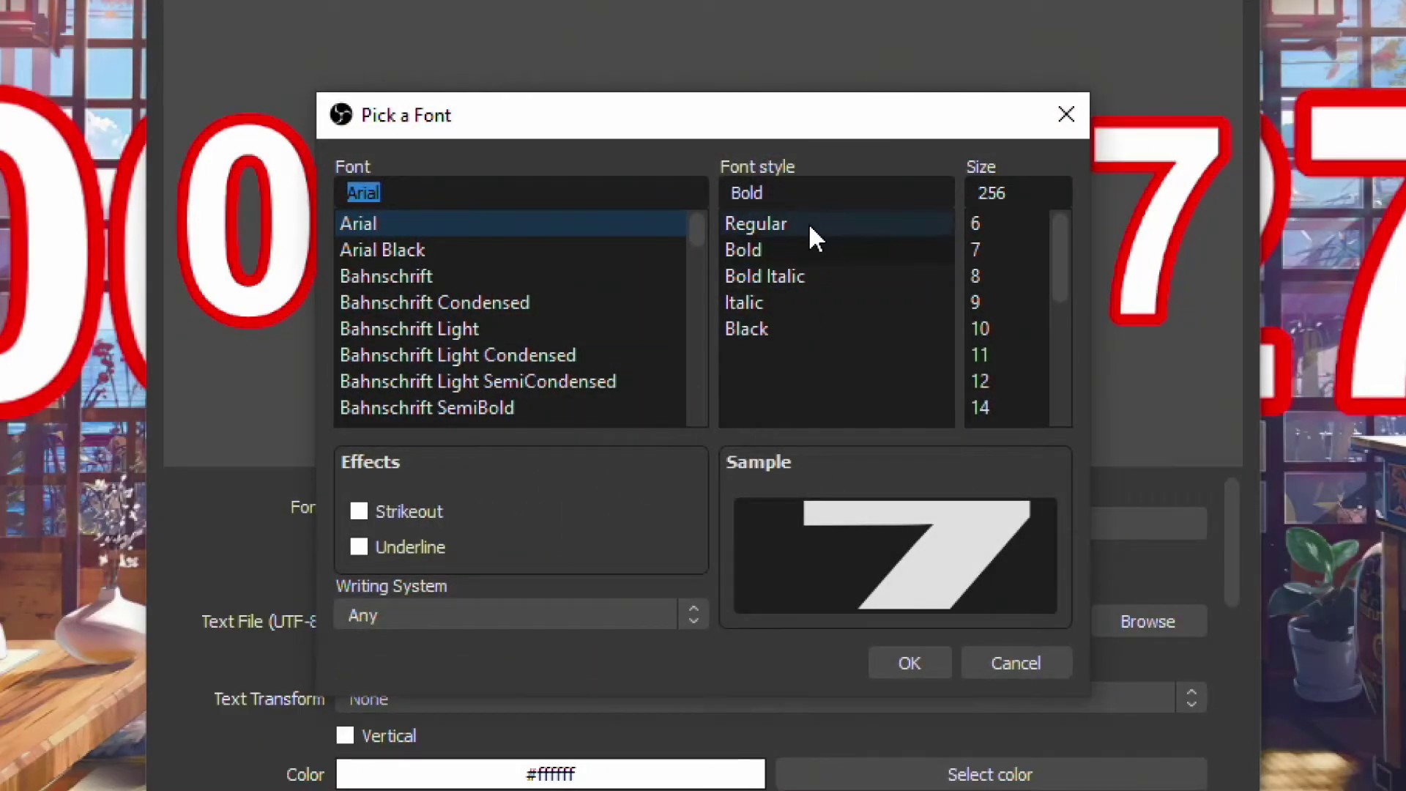
pyautogui.click(808, 223)
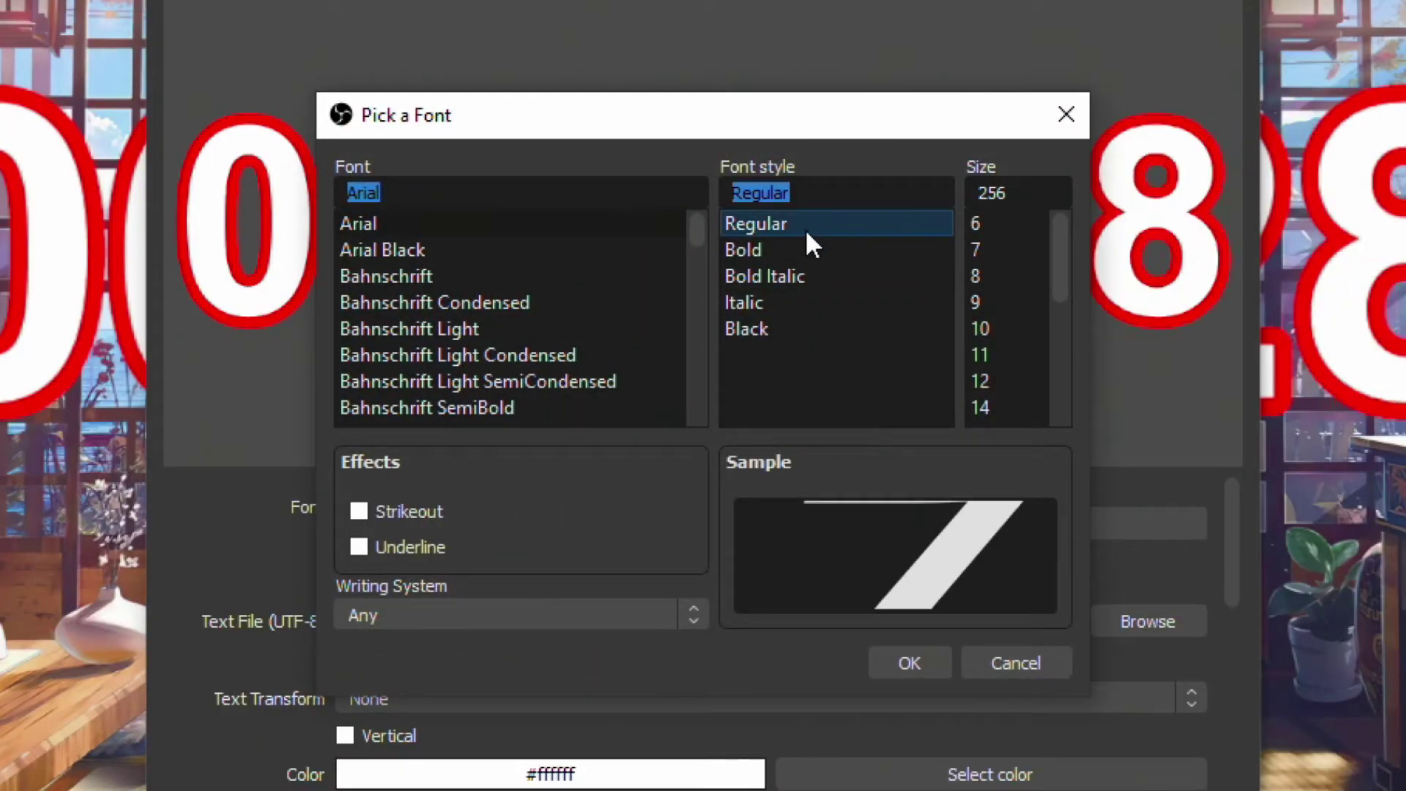
pyautogui.click(804, 249)
pyautogui.click(893, 672)
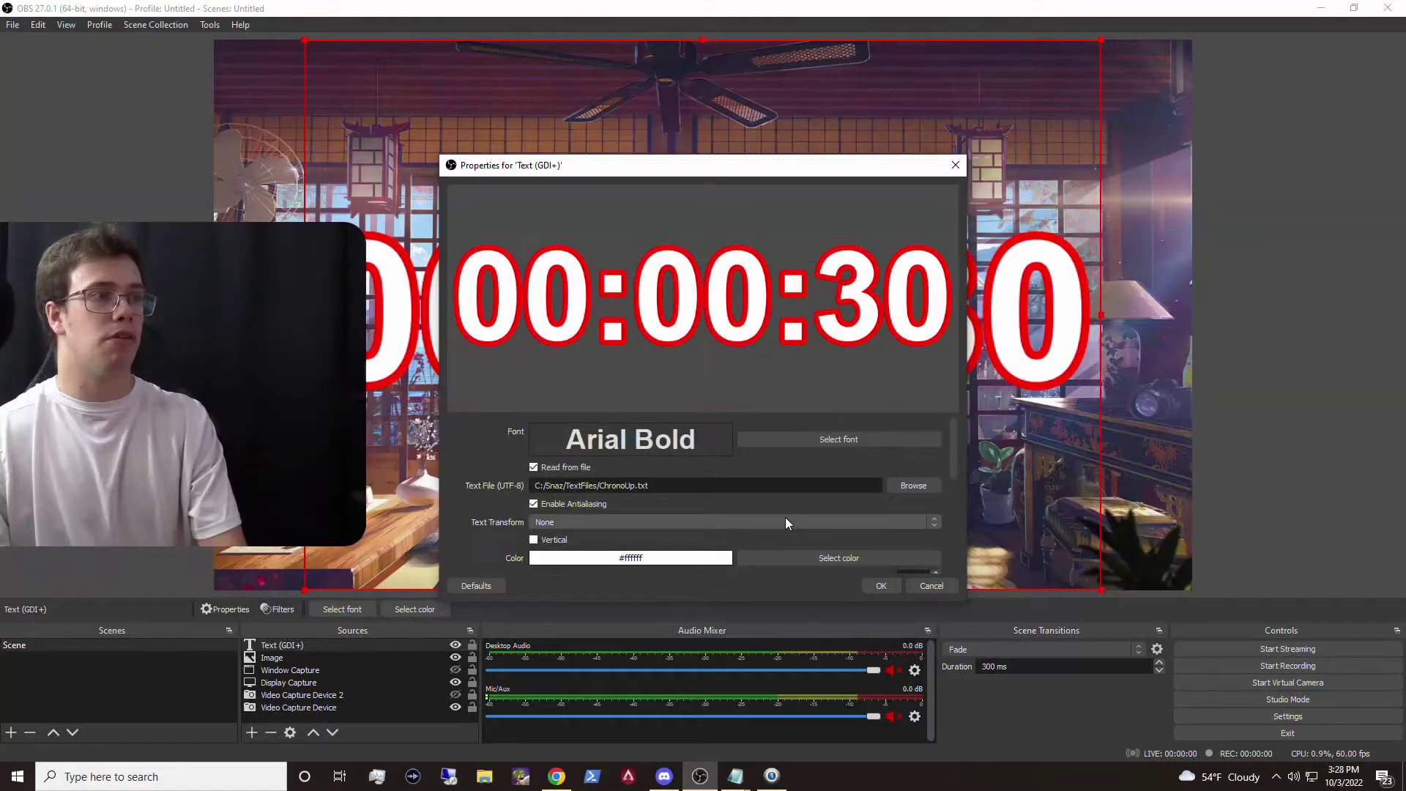
pyautogui.scroll(-5, 785, 517)
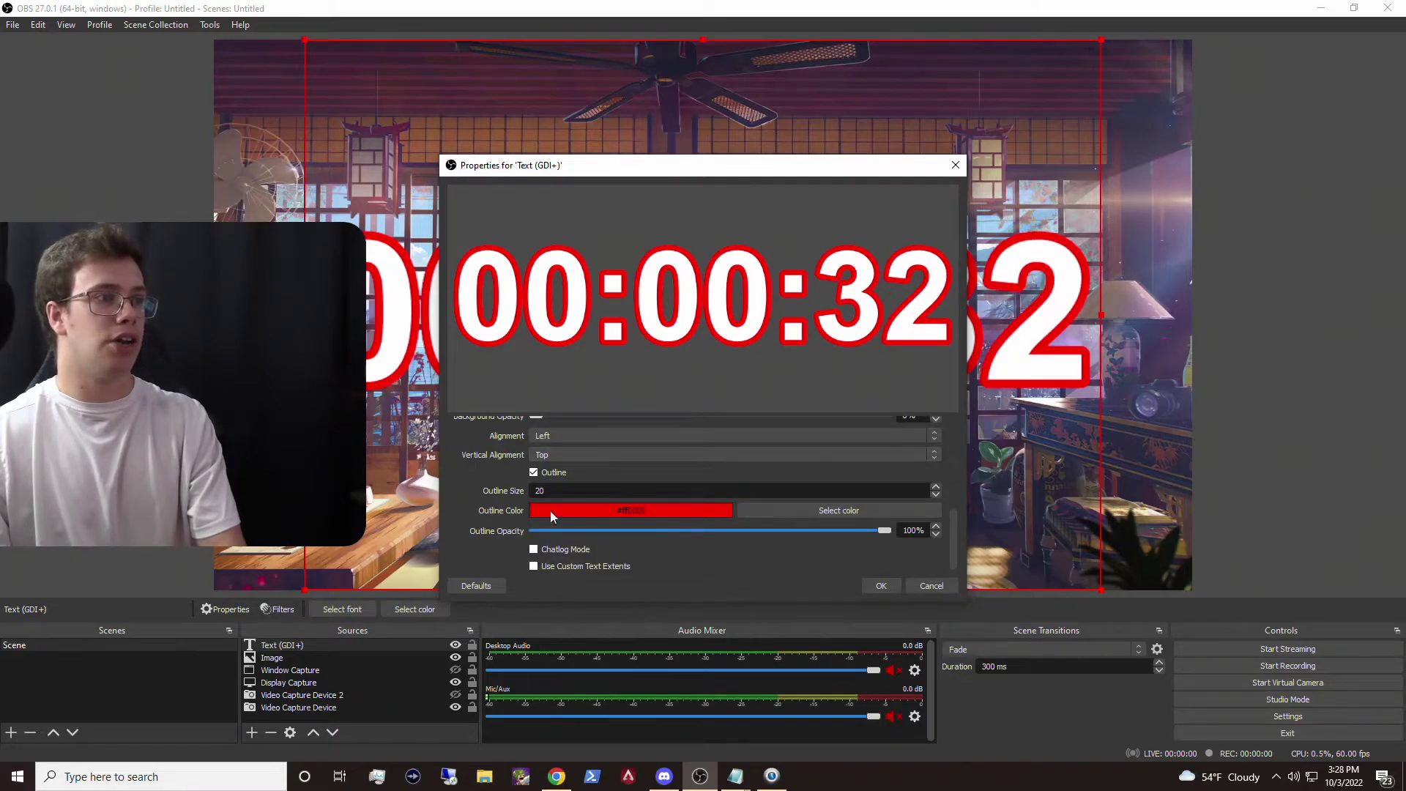
pyautogui.click(534, 472)
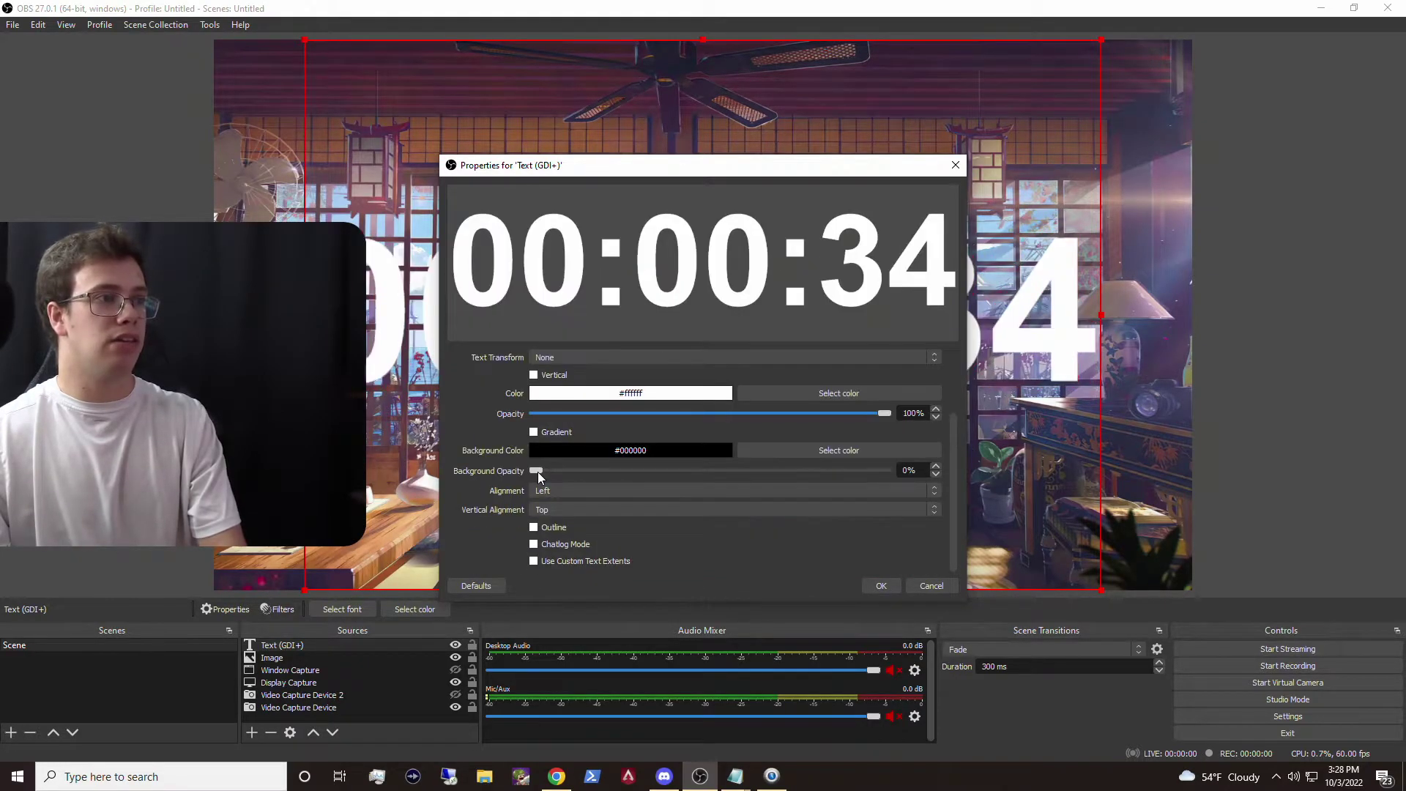
pyautogui.click(534, 527)
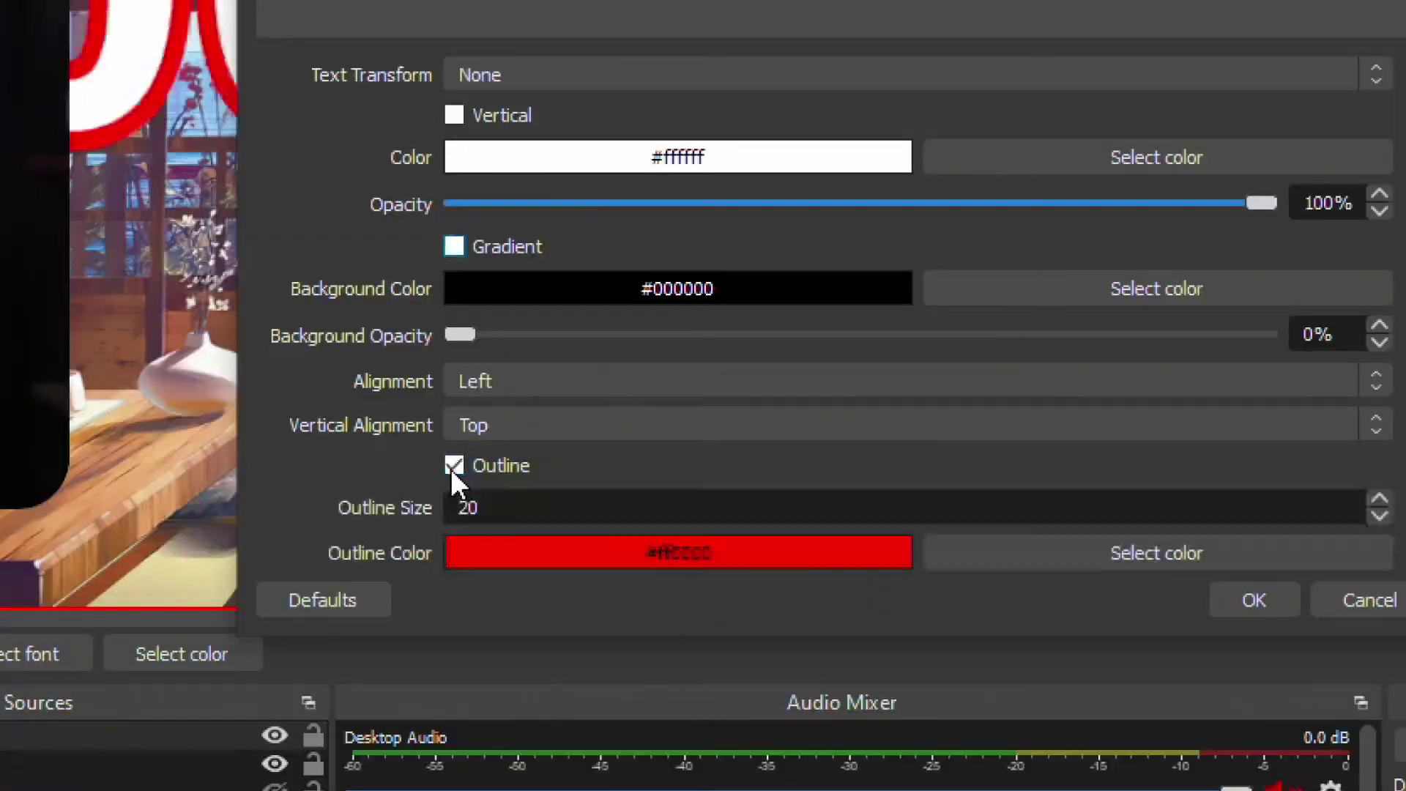
pyautogui.scroll(-3, 495, 512)
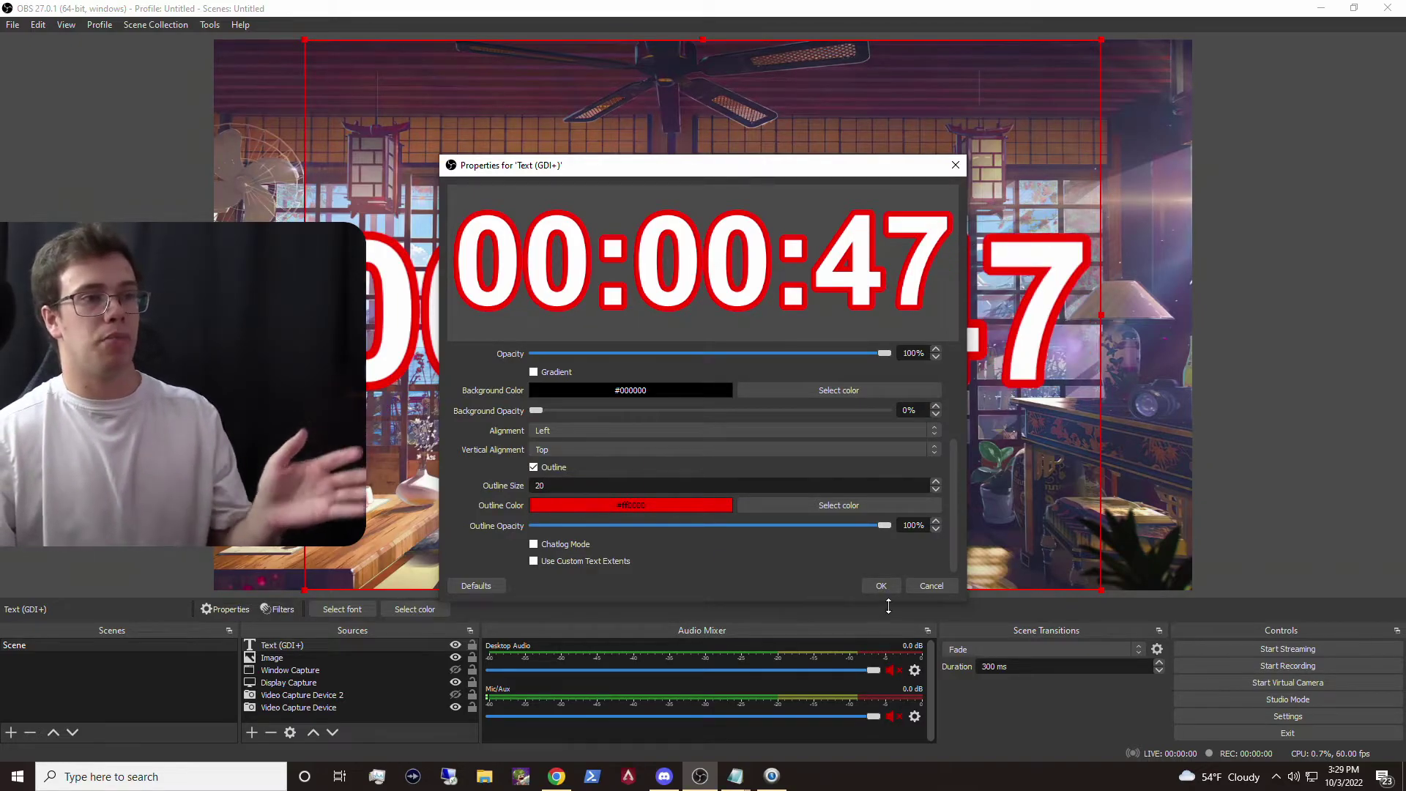
pyautogui.click(915, 586)
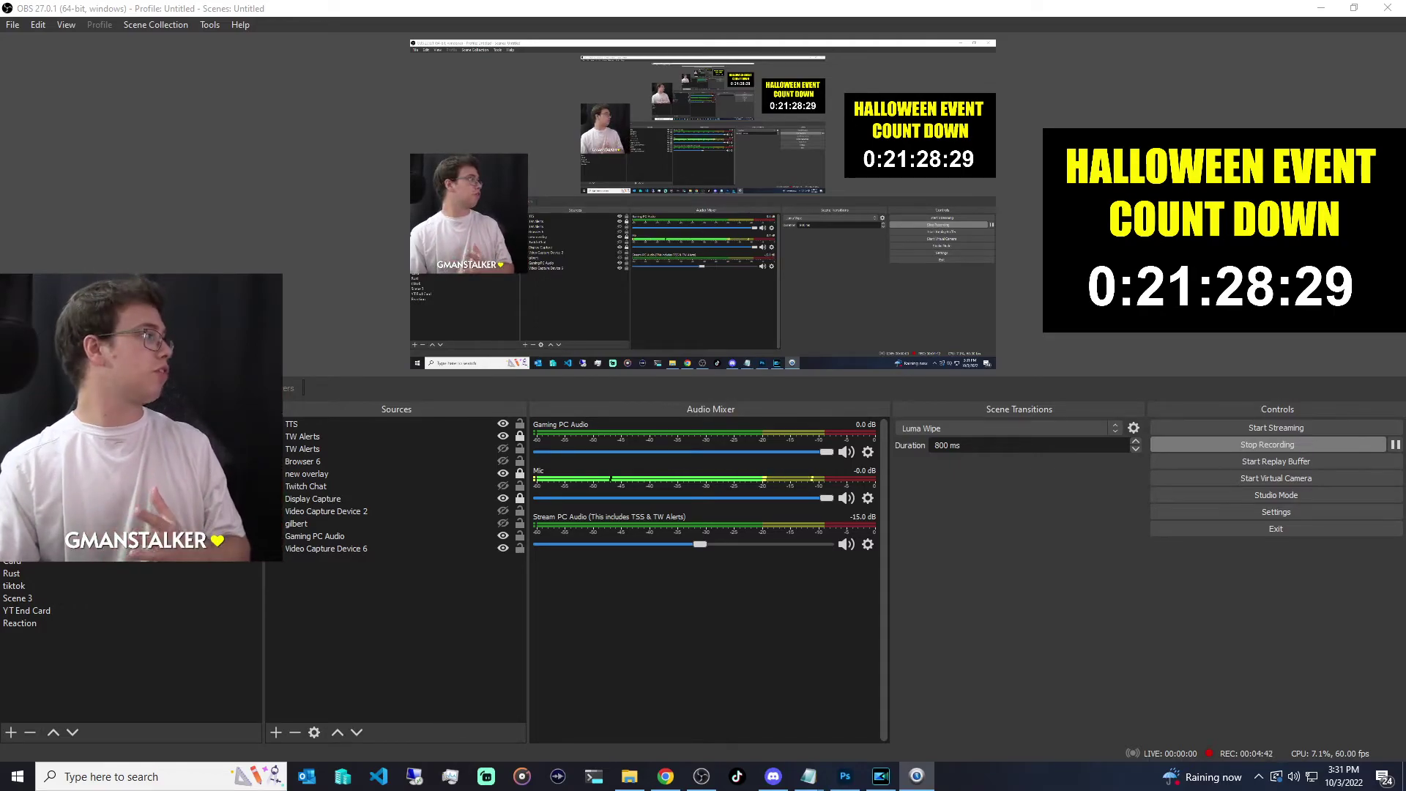
# Stop the running Snaz countdown, minimise Snaz, and bring Photoshop to the front
pyautogui.click(916, 776)
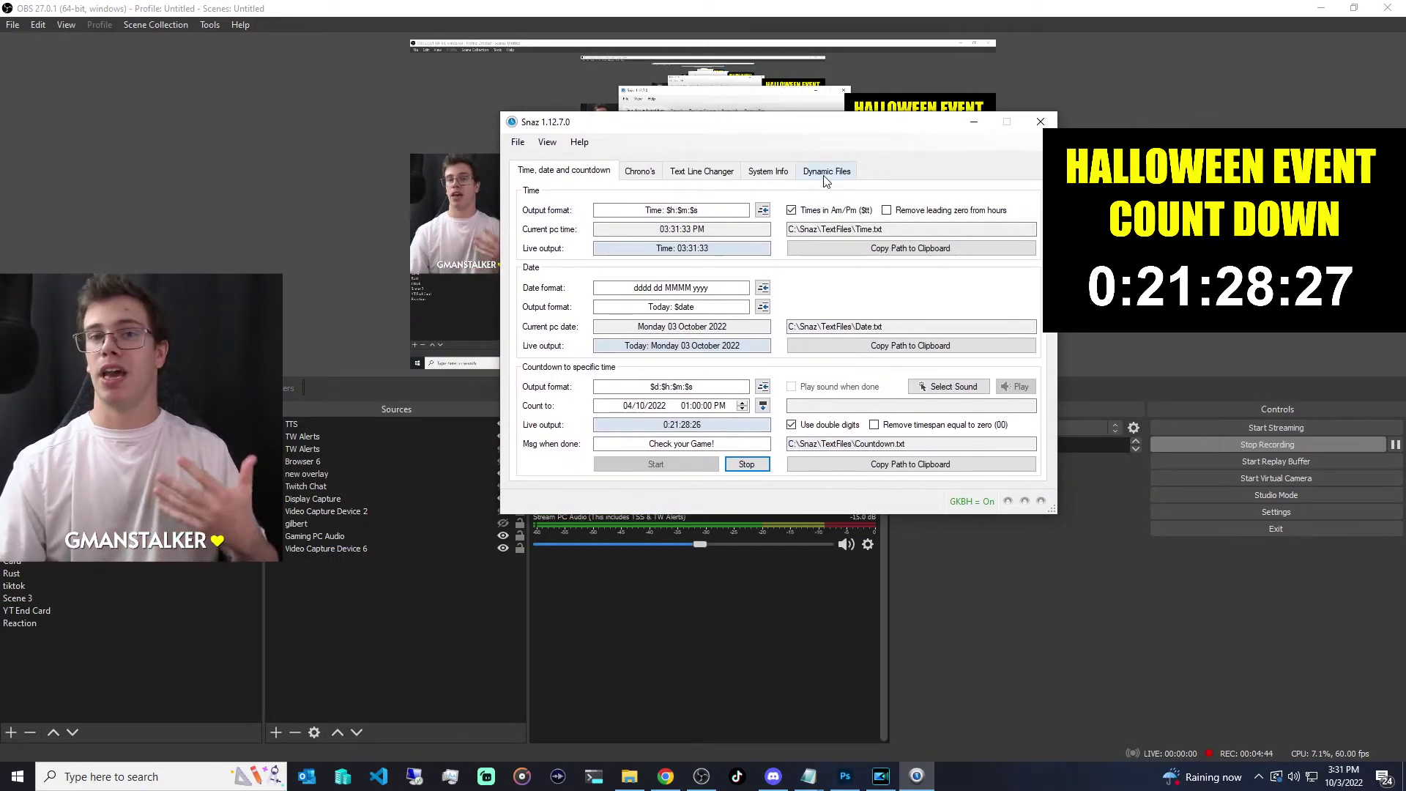
pyautogui.click(746, 463)
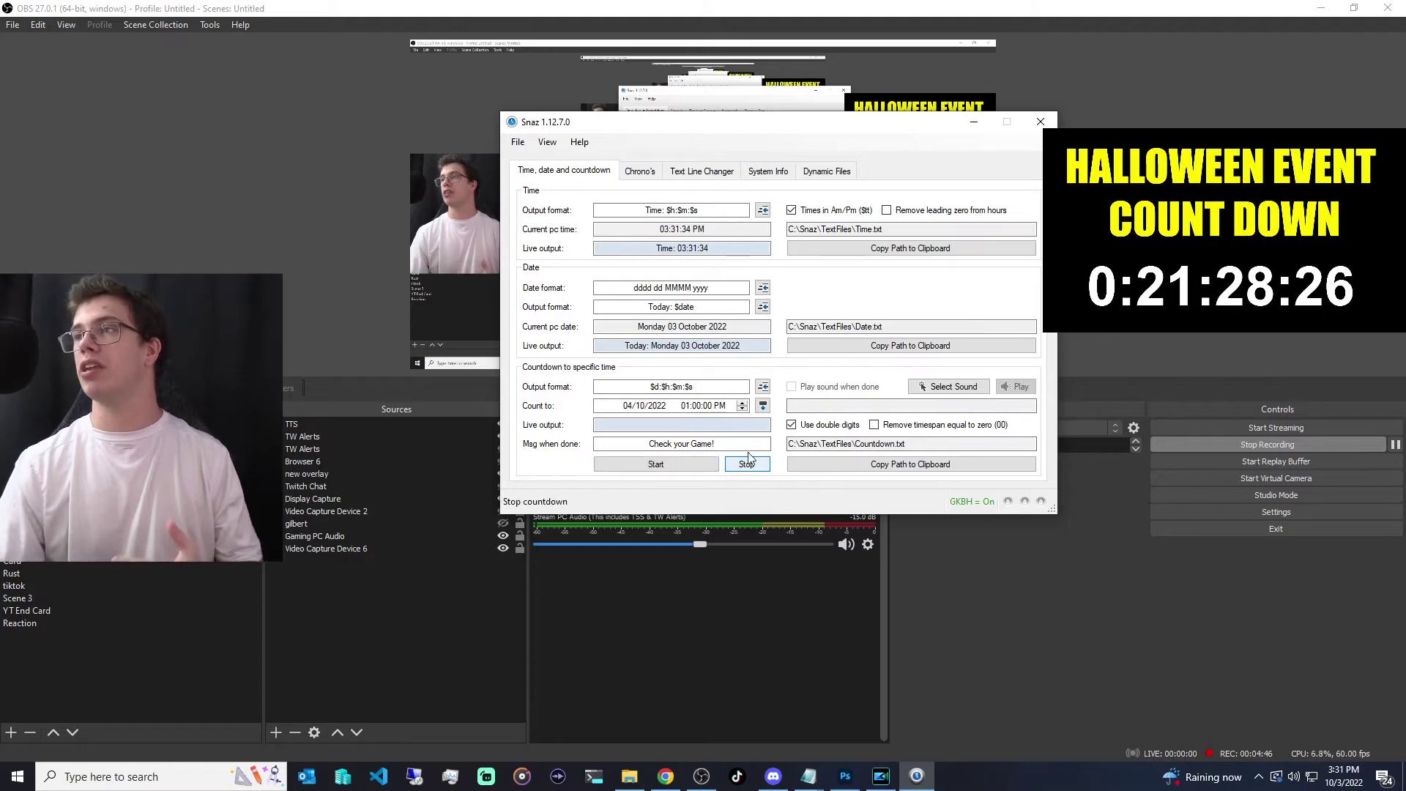
pyautogui.click(972, 123)
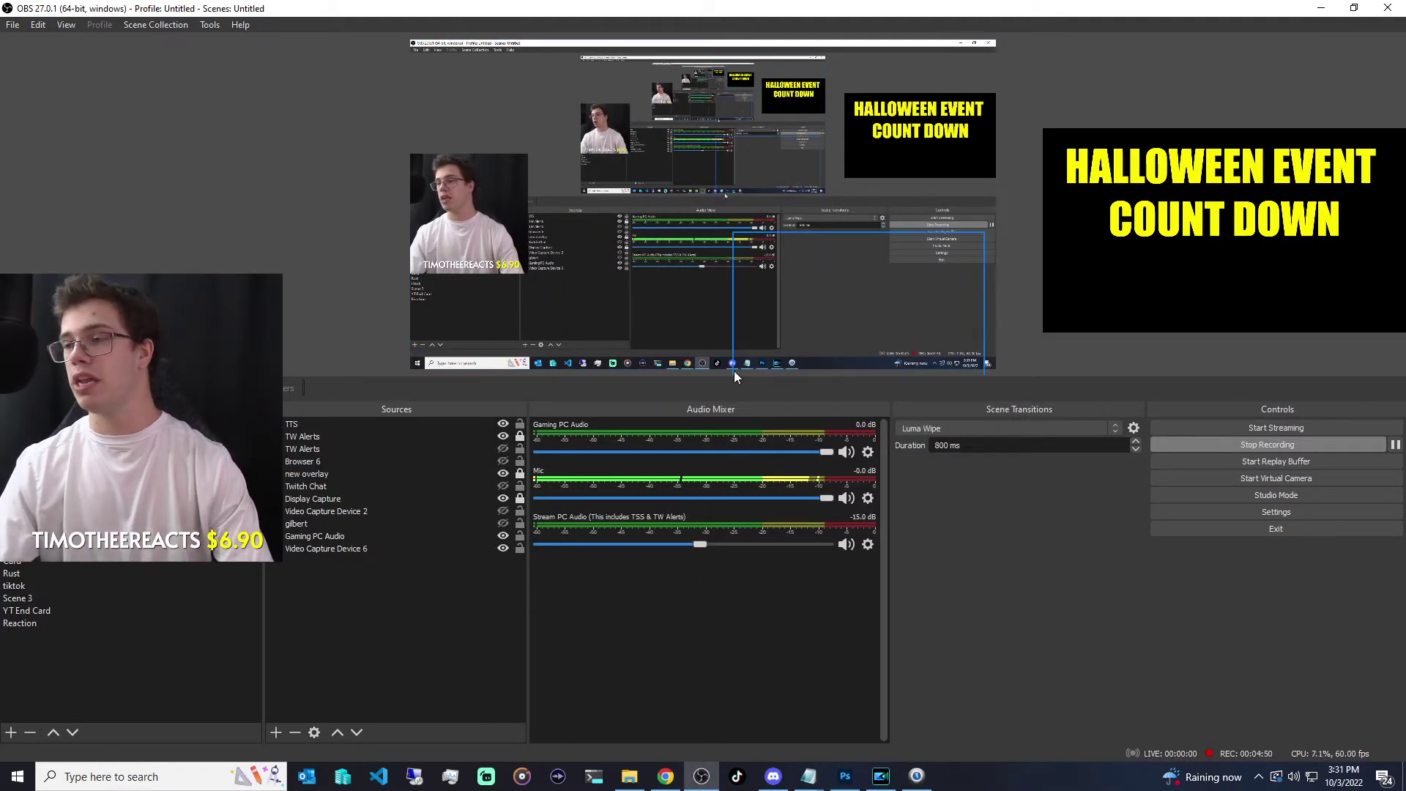
pyautogui.click(845, 776)
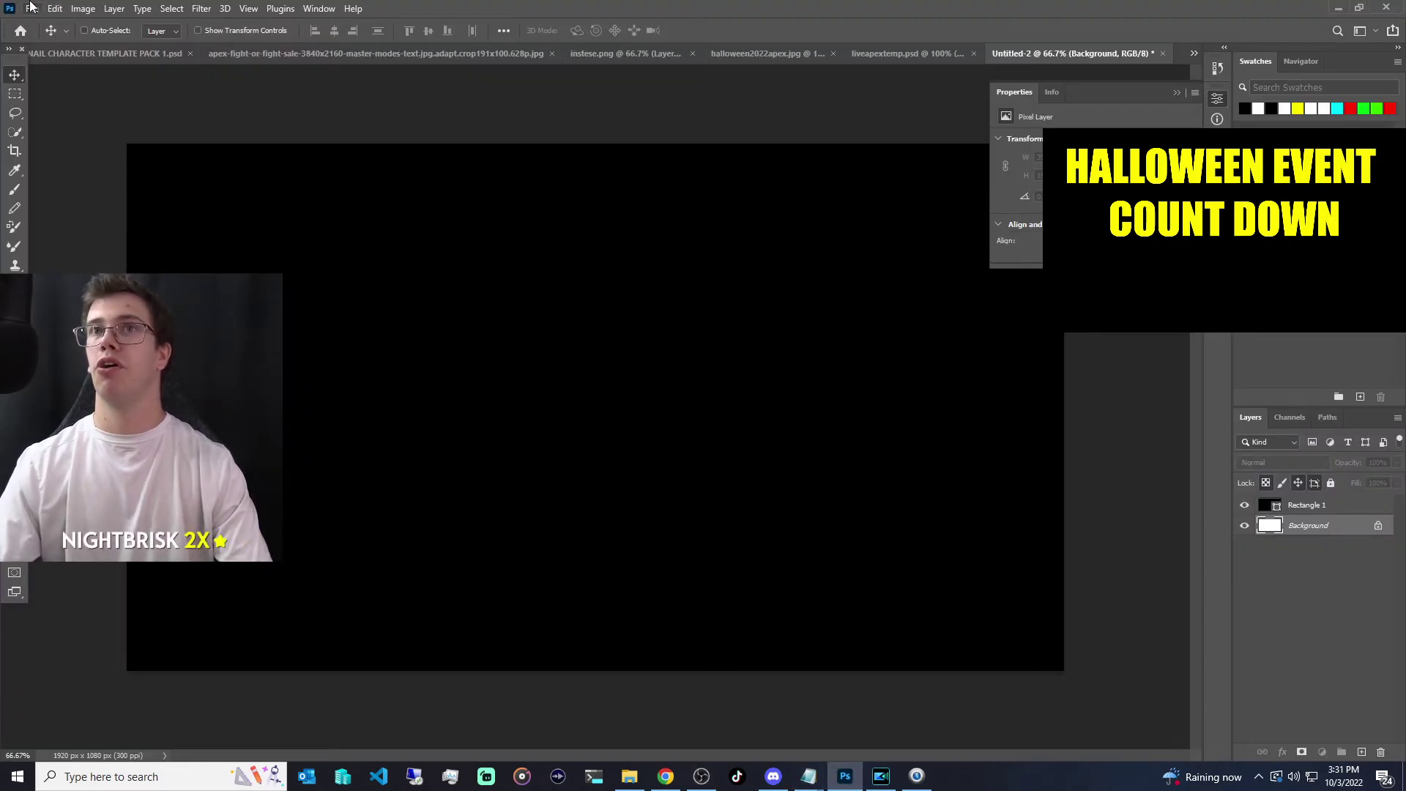
# Create a new 1920×1080 Photoshop document
pyautogui.click(31, 7)
pyautogui.click(44, 26)
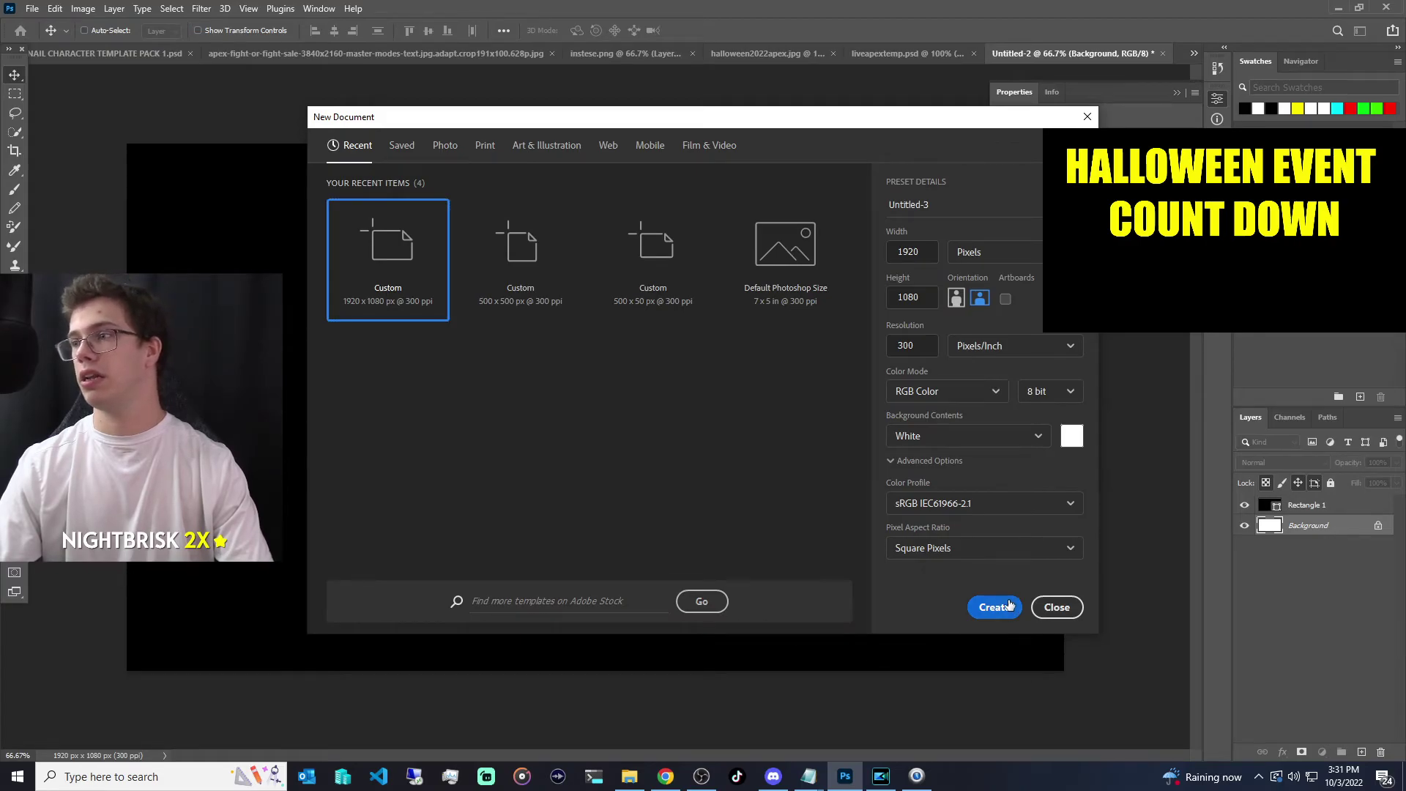
pyautogui.click(1009, 605)
# Add Lorem Ipsum placeholder text and scale it up across the canvas
pyautogui.press('t')
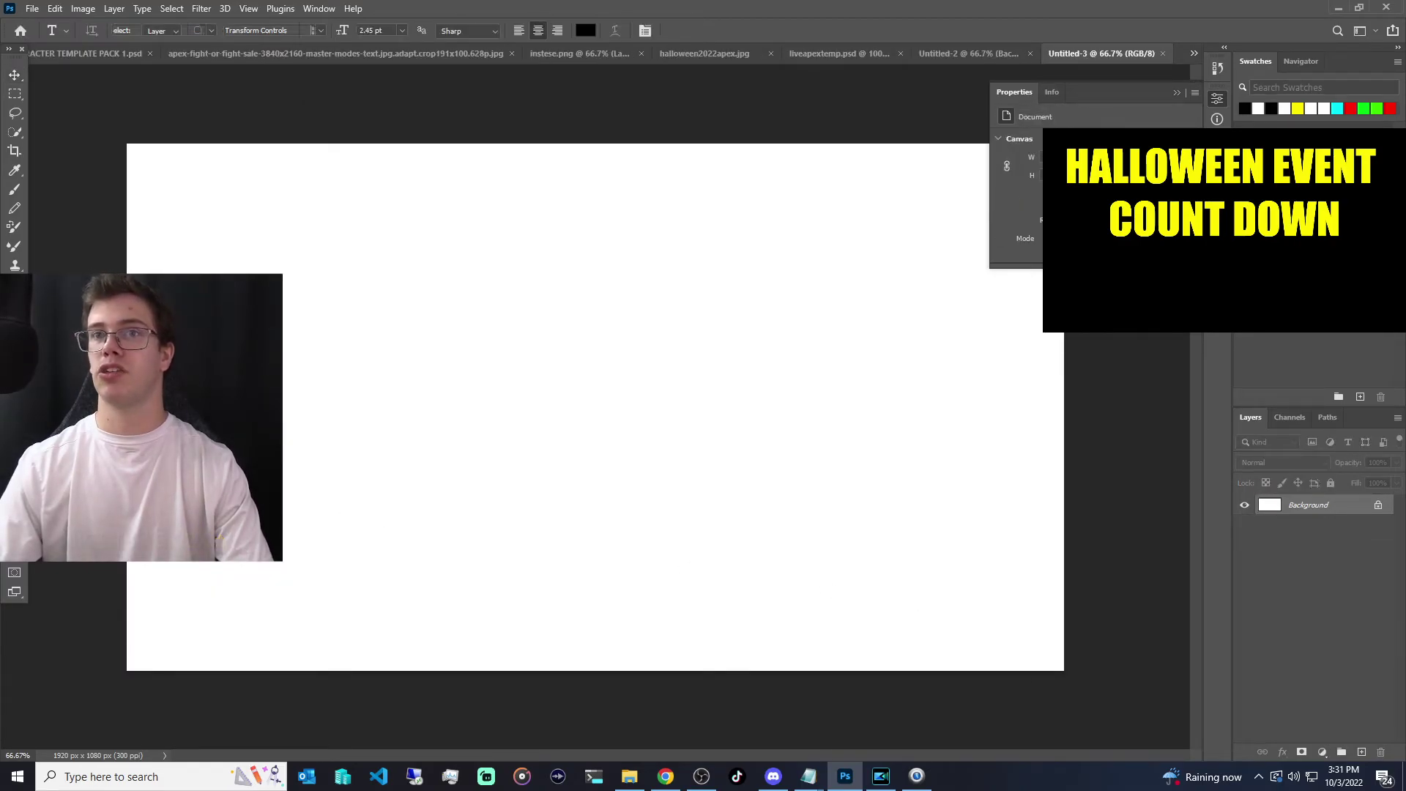
pyautogui.click(280, 408)
pyautogui.hotkey('ctrl', 'Return')
pyautogui.hotkey('ctrl', 't')
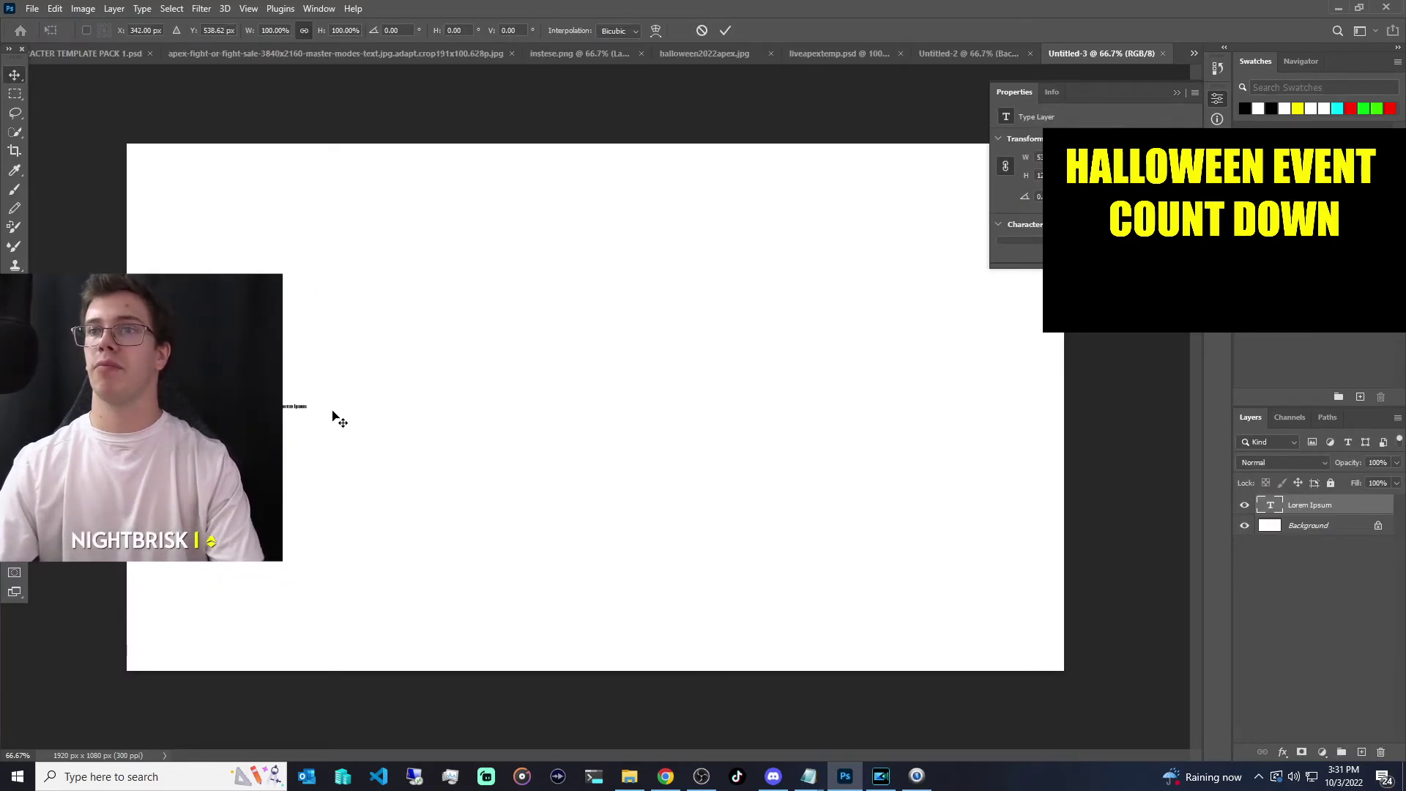
pyautogui.moveTo(307, 402); pyautogui.dragTo(790, 291)
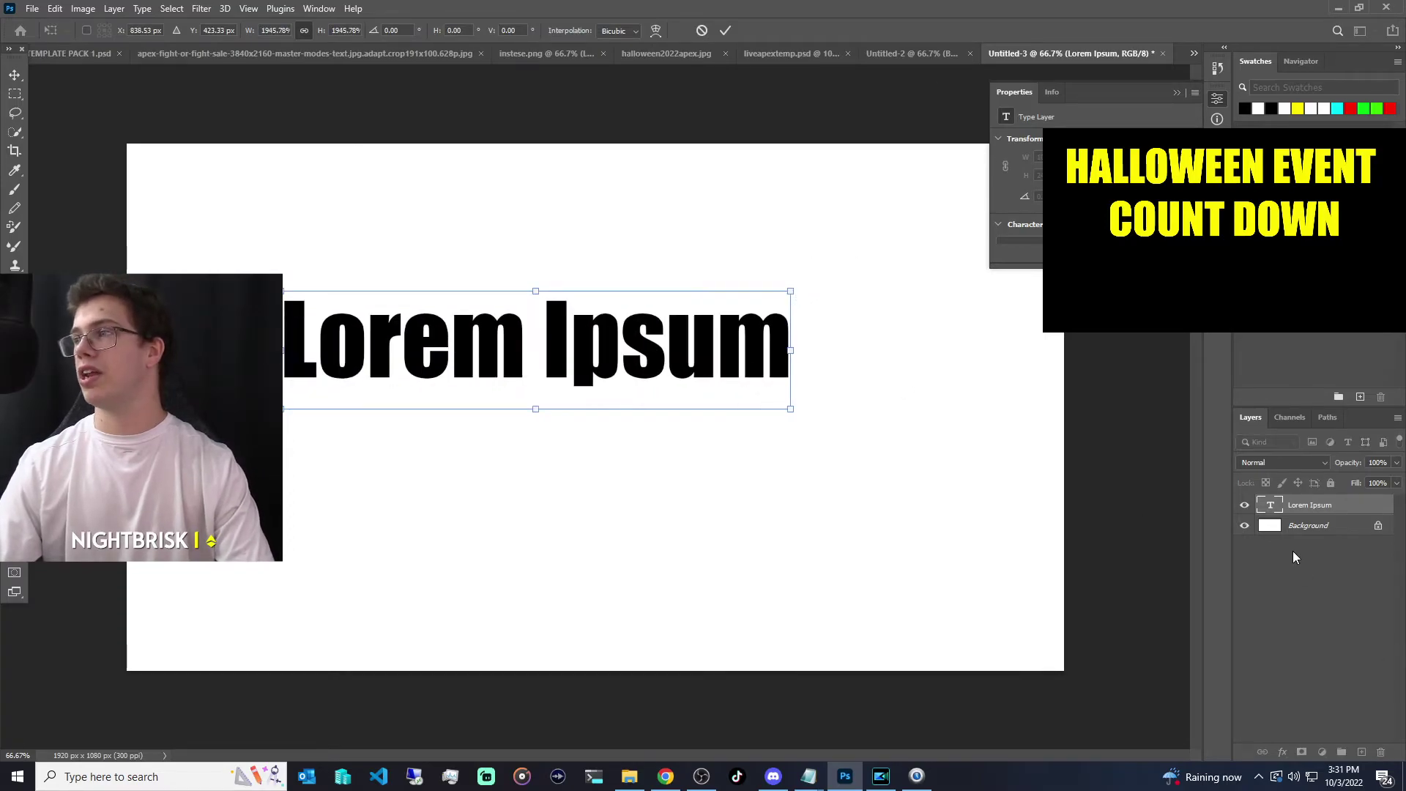
pyautogui.press('Return')
# Draw a black rectangle over the canvas and move its layer beneath the text
pyautogui.press('v')
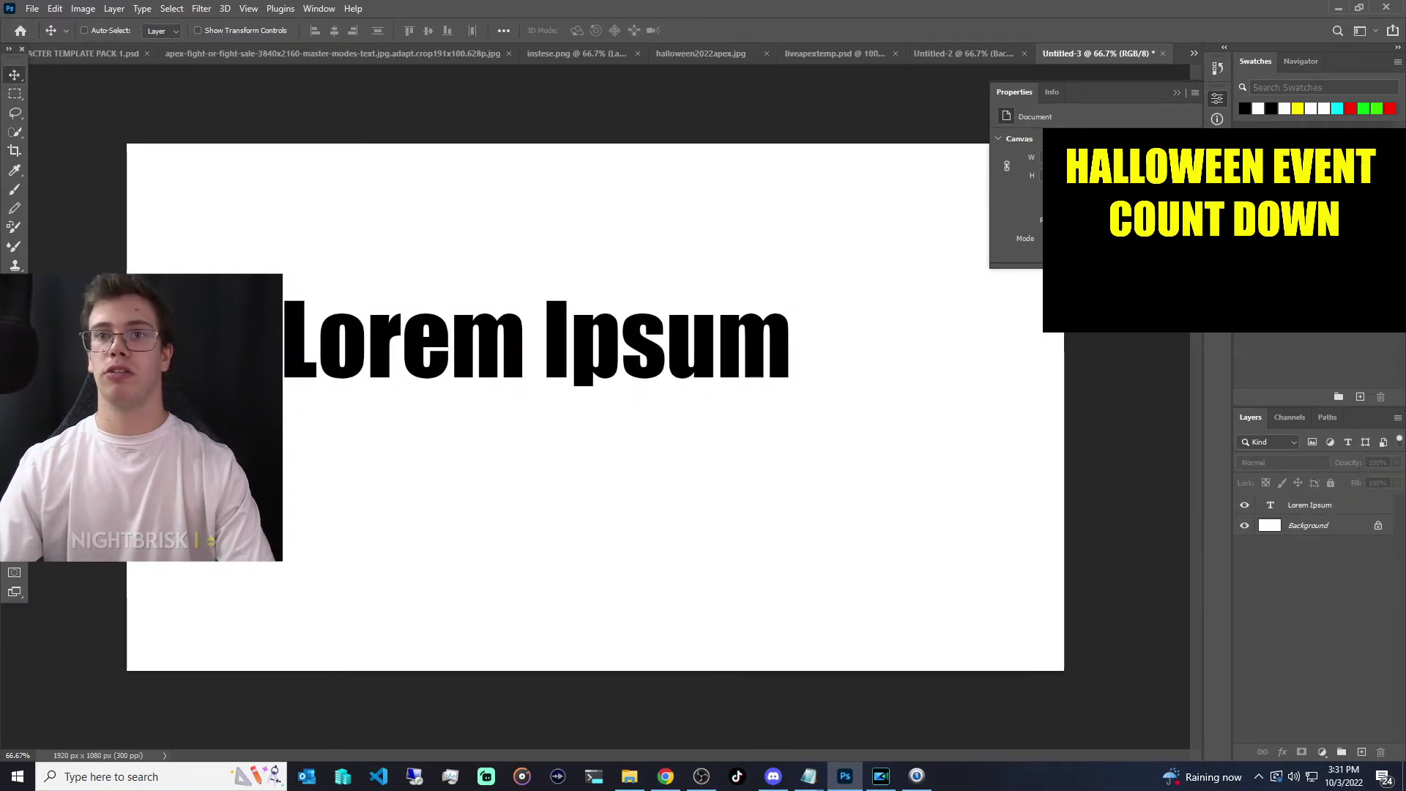
pyautogui.press('u')
pyautogui.moveTo(103, 118); pyautogui.dragTo(1094, 708)
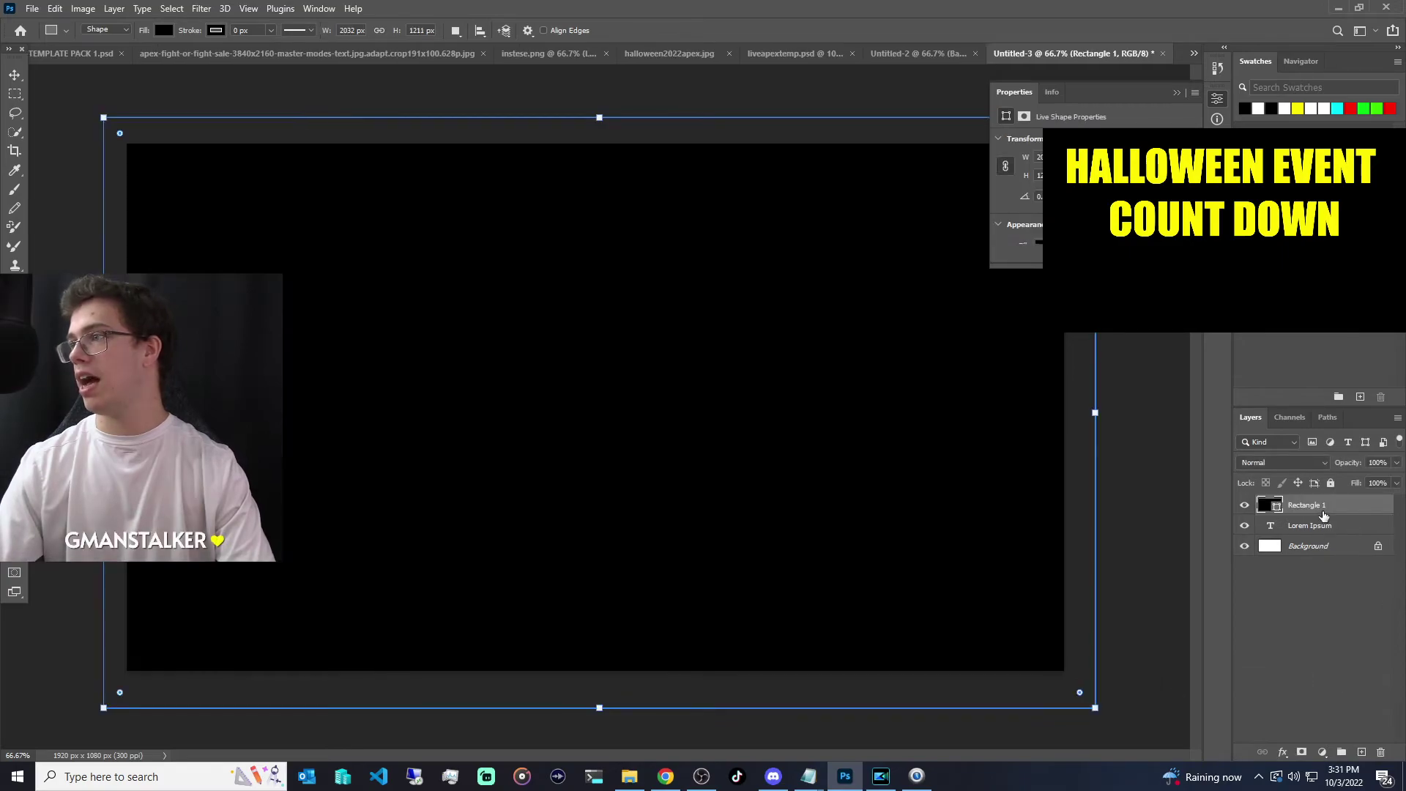
pyautogui.moveTo(1324, 516); pyautogui.dragTo(1322, 538)
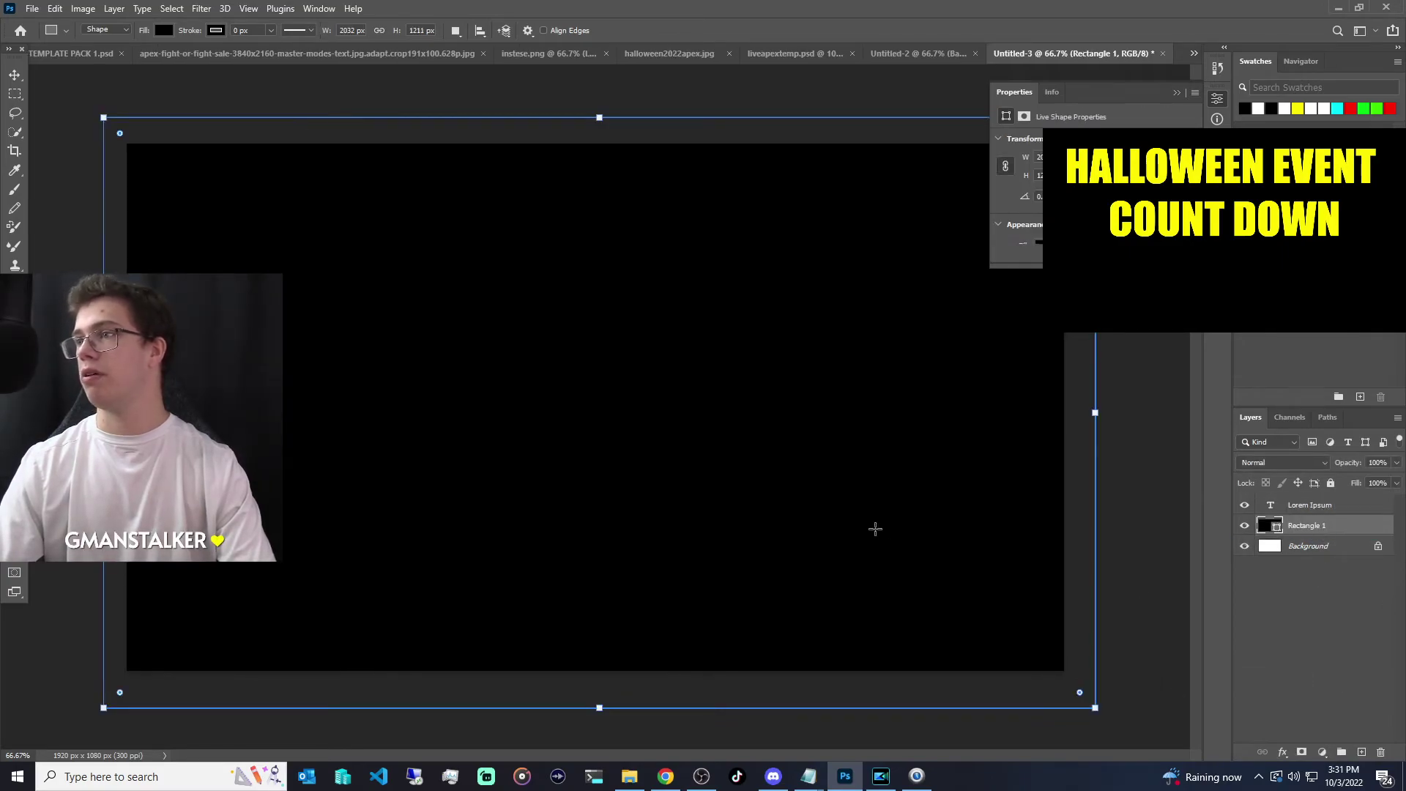
# Color the Lorem Ipsum text yellow, then return to OBS Studio
pyautogui.click(1331, 512)
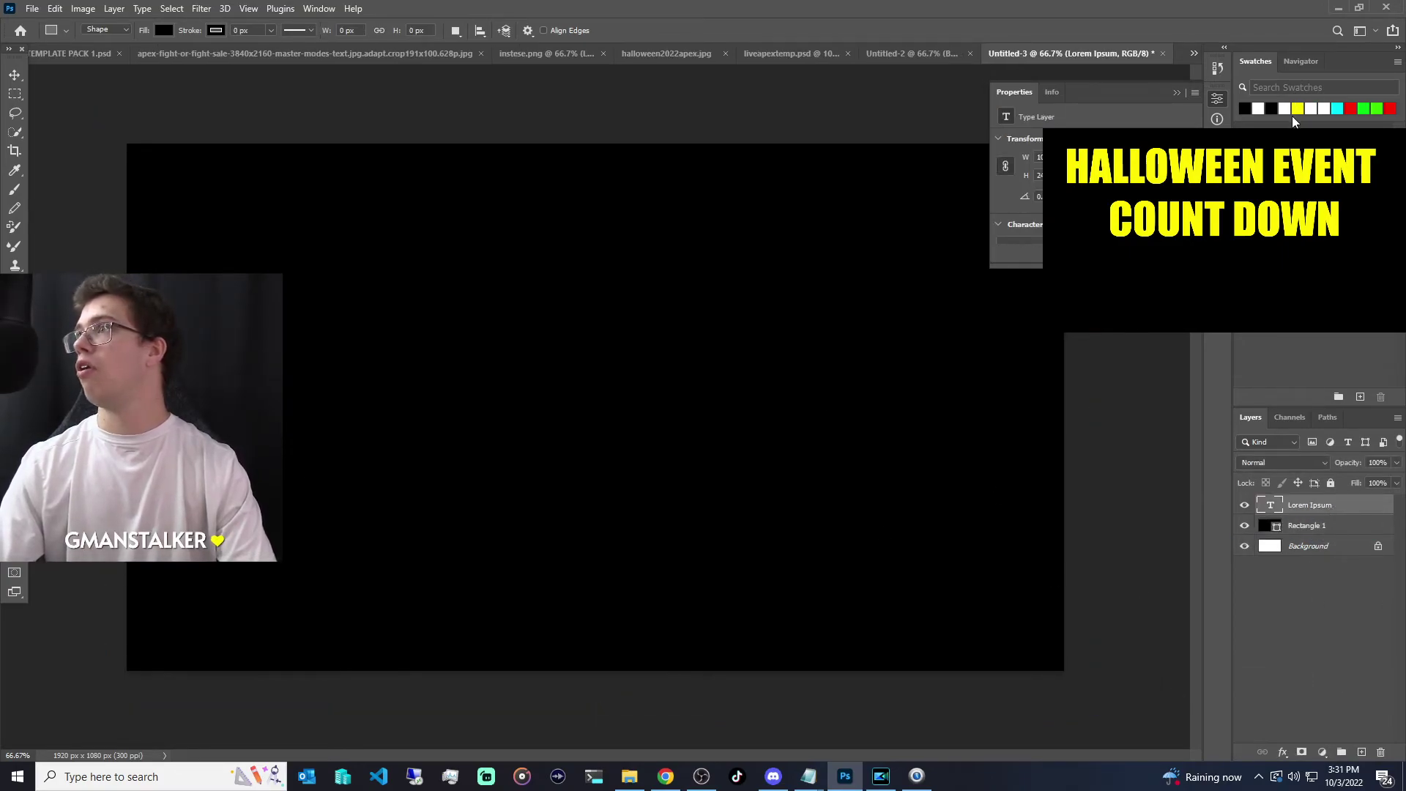
pyautogui.click(1298, 108)
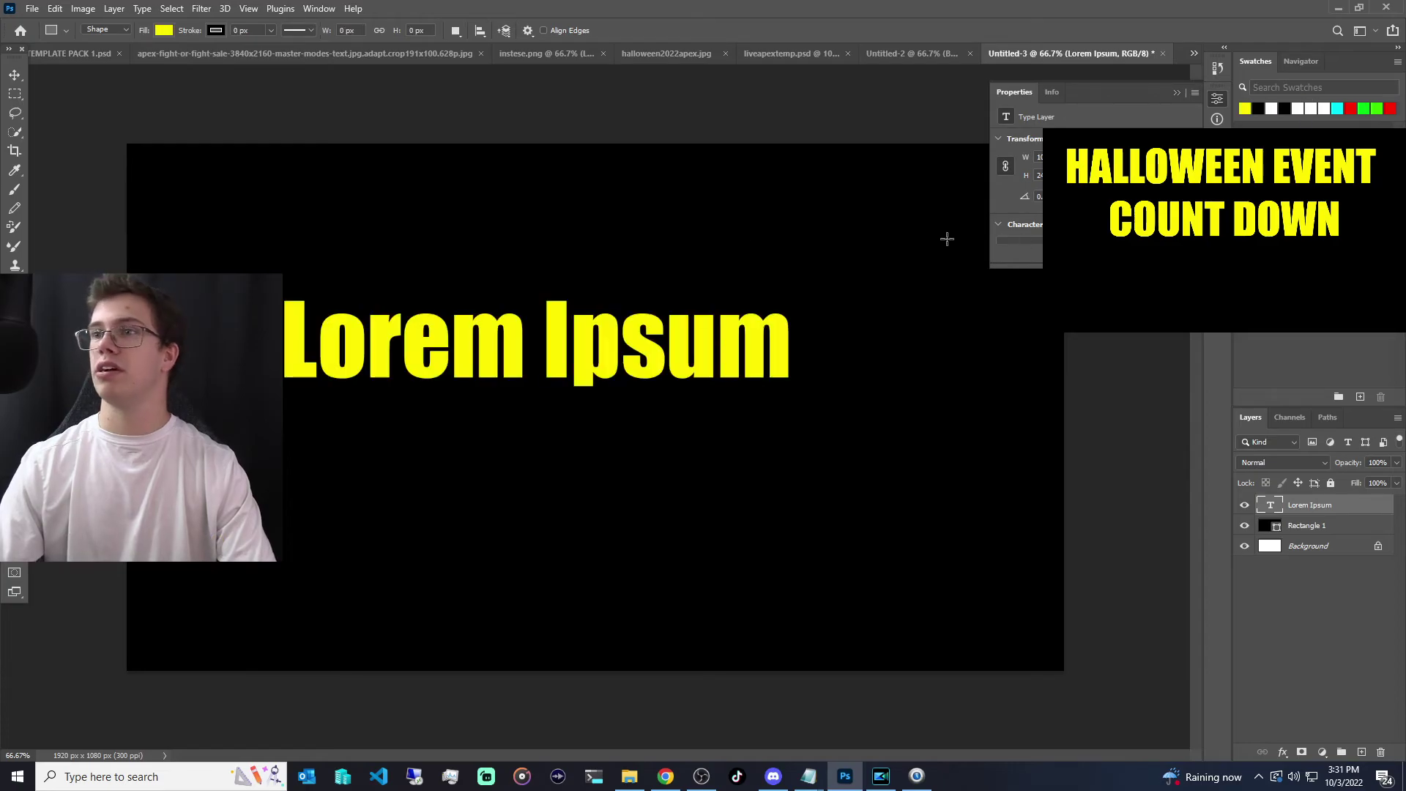
pyautogui.click(14, 76)
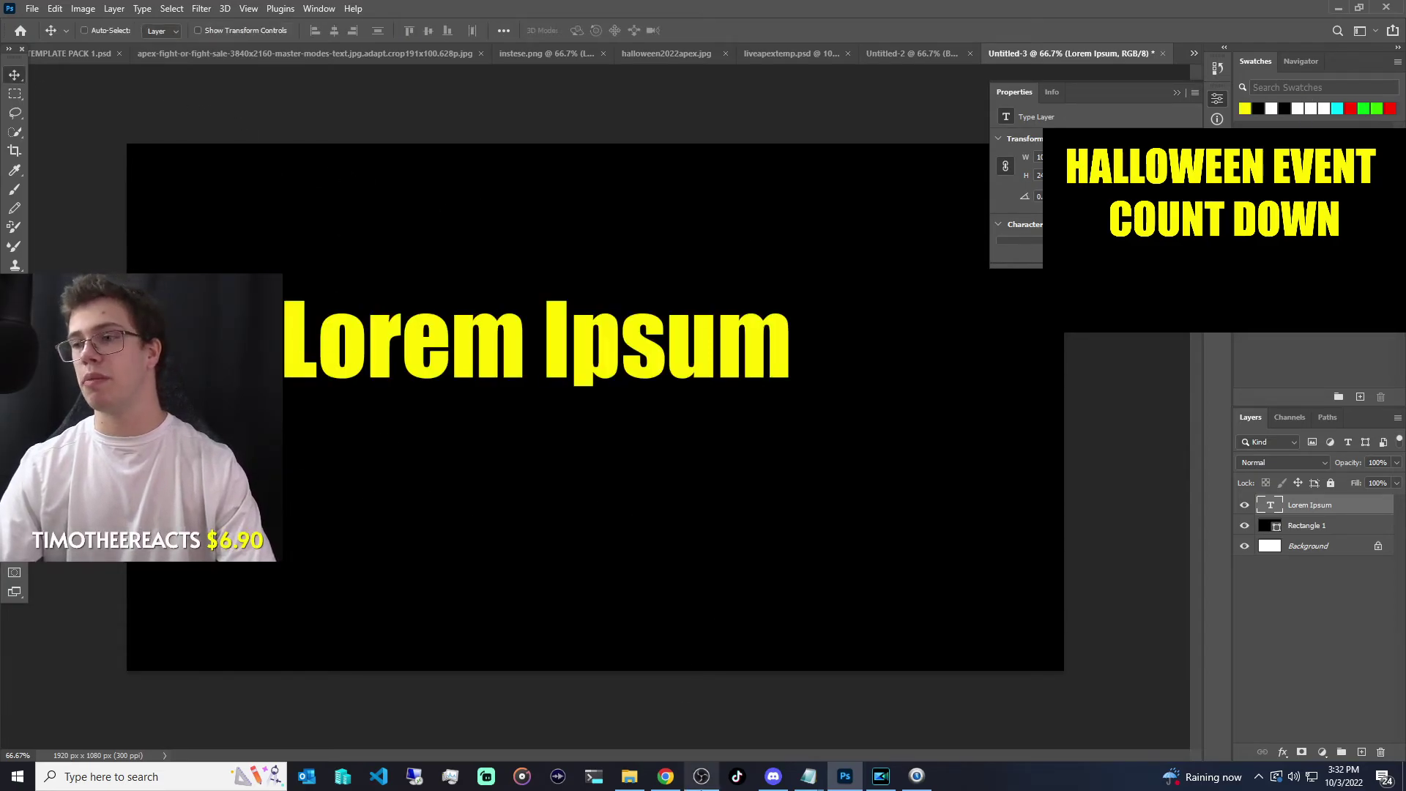
pyautogui.click(701, 776)
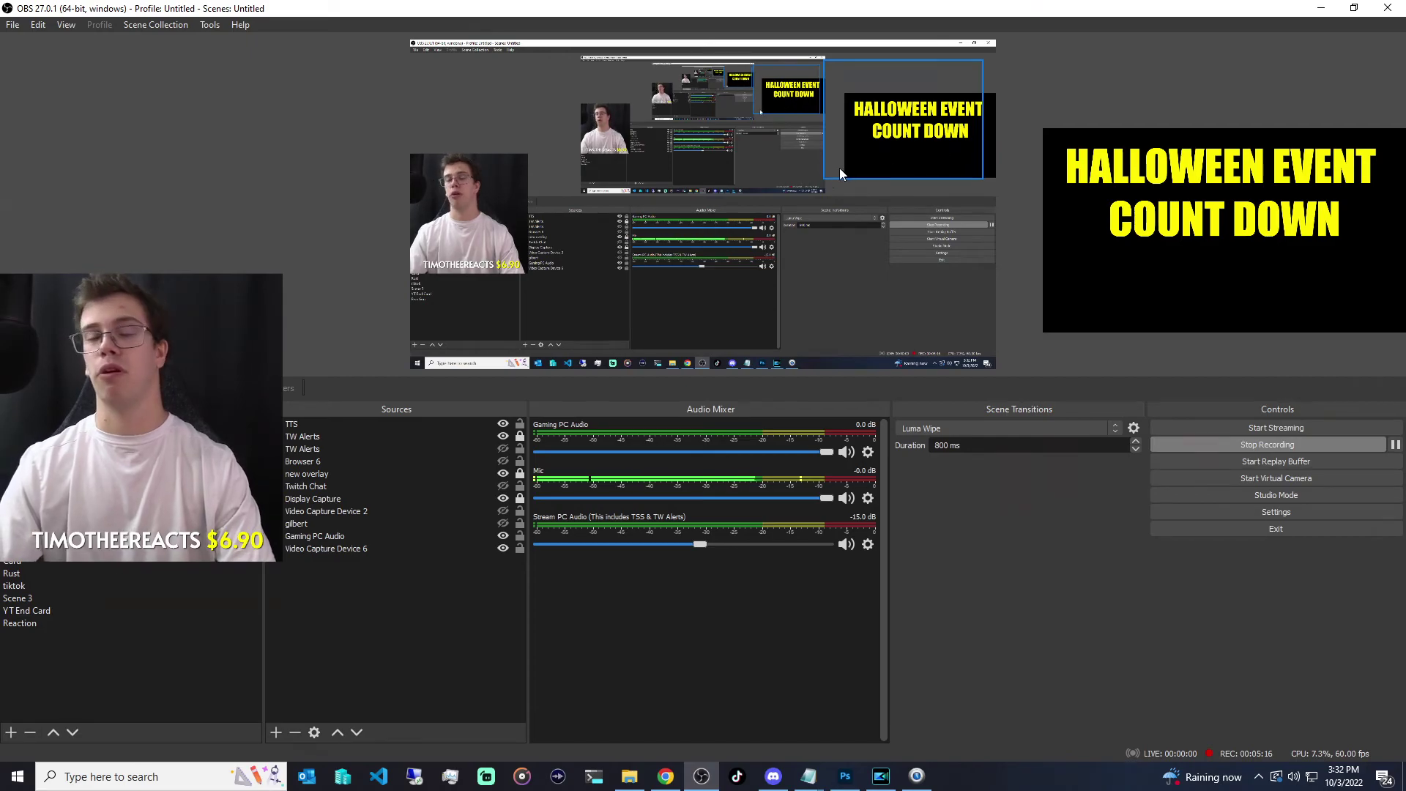